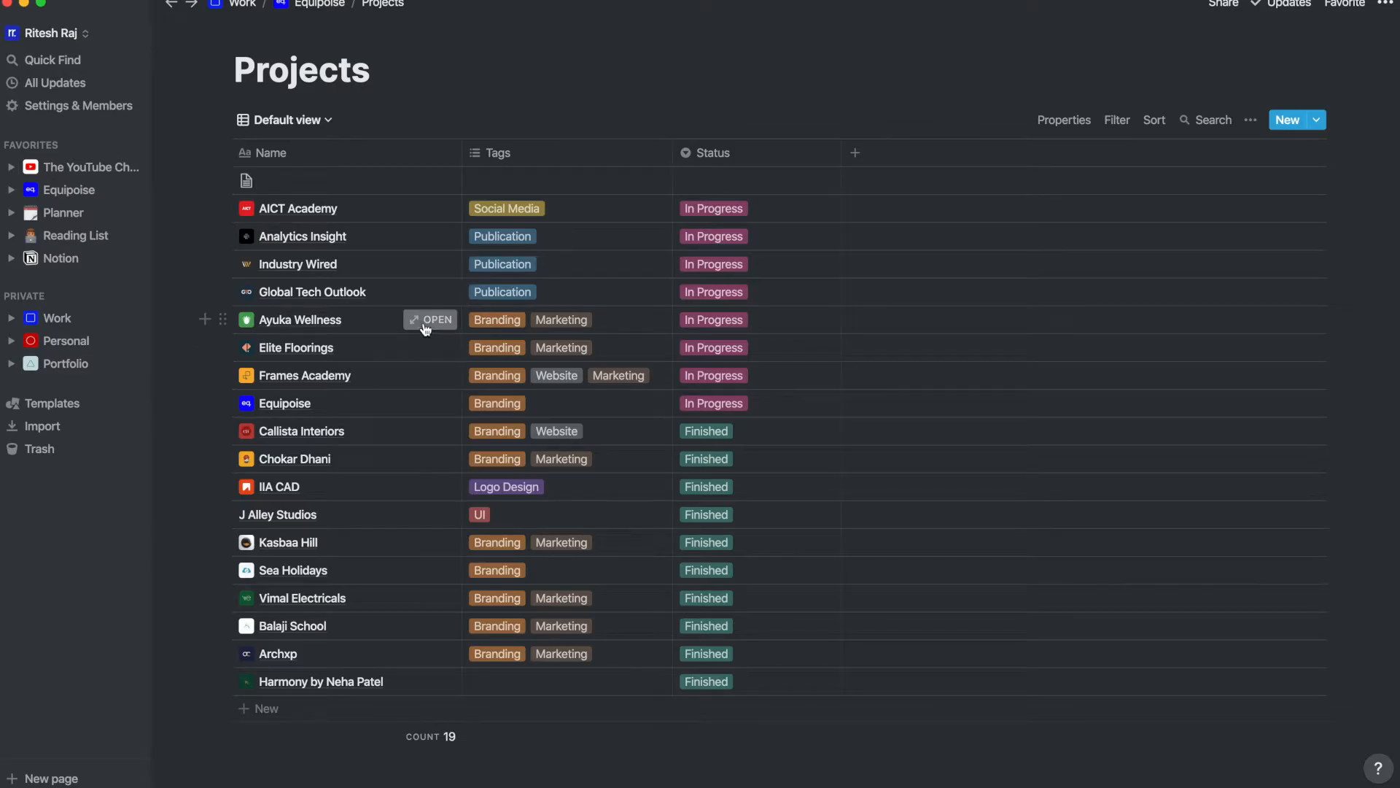
Step: Open the Ayuka Wellness project as a full page and review its client details, deliverables, meetings and invoices
{"action": "left_click", "coordinate": [360, 64]}
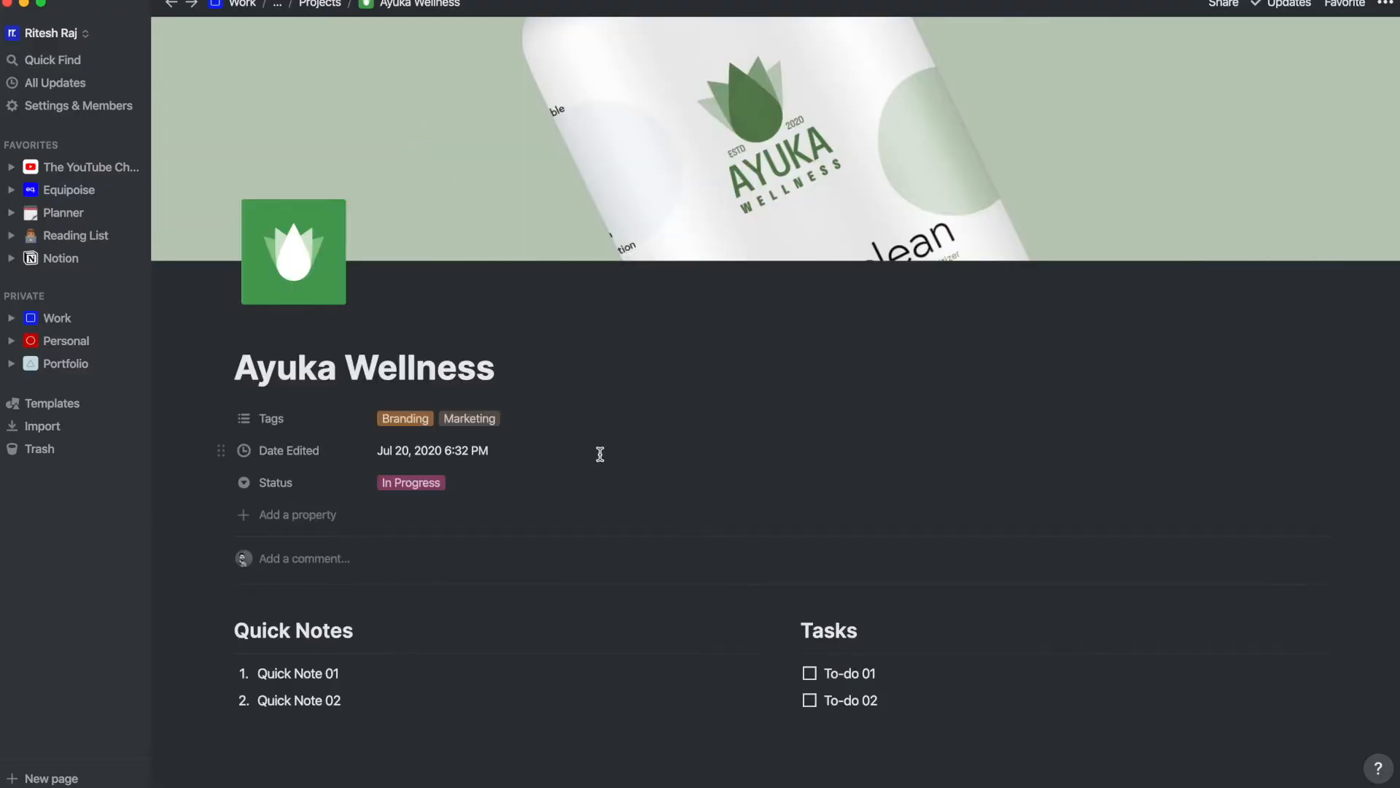
{"action": "scroll", "coordinate": [600, 453], "scroll_direction": "down", "scroll_amount": 10}
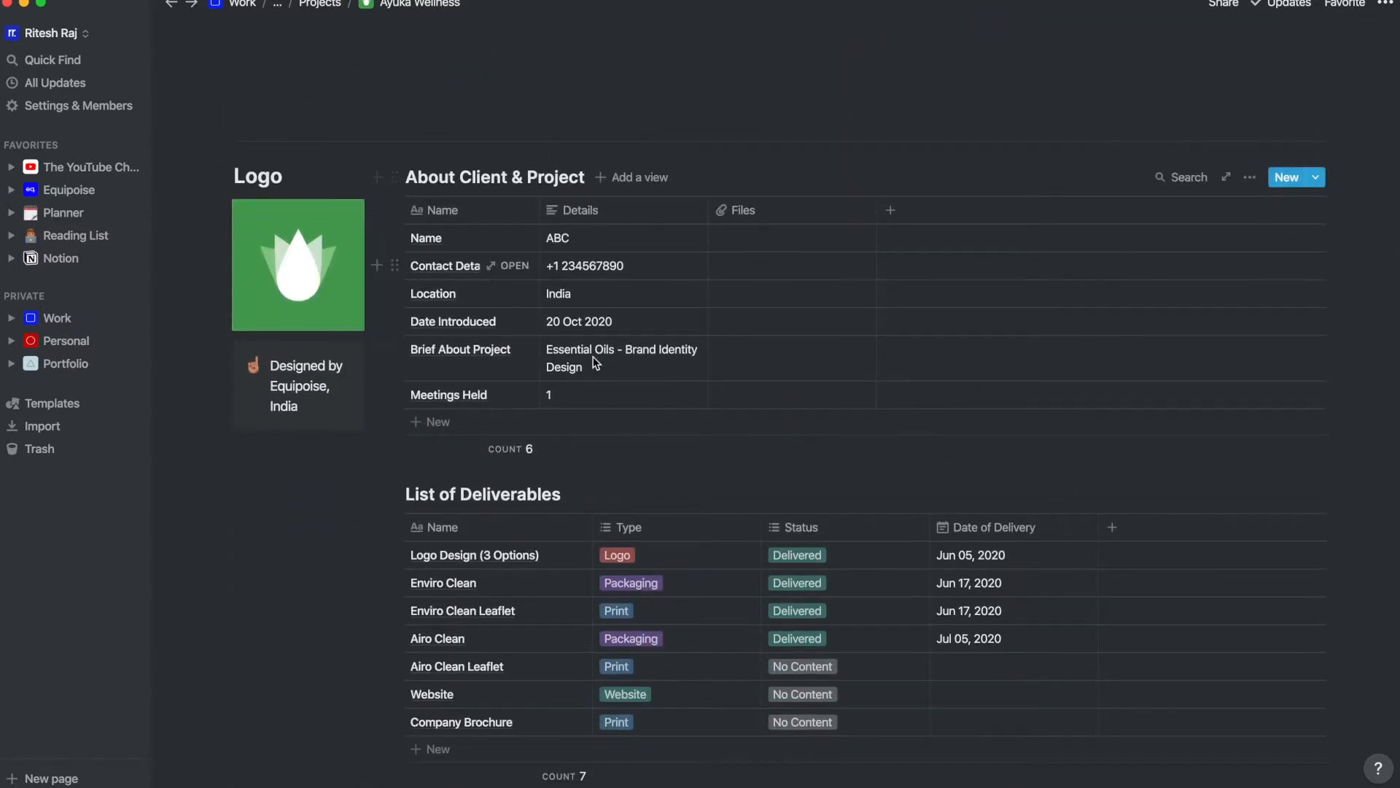
{"action": "scroll", "coordinate": [562, 417], "scroll_direction": "down", "scroll_amount": 4}
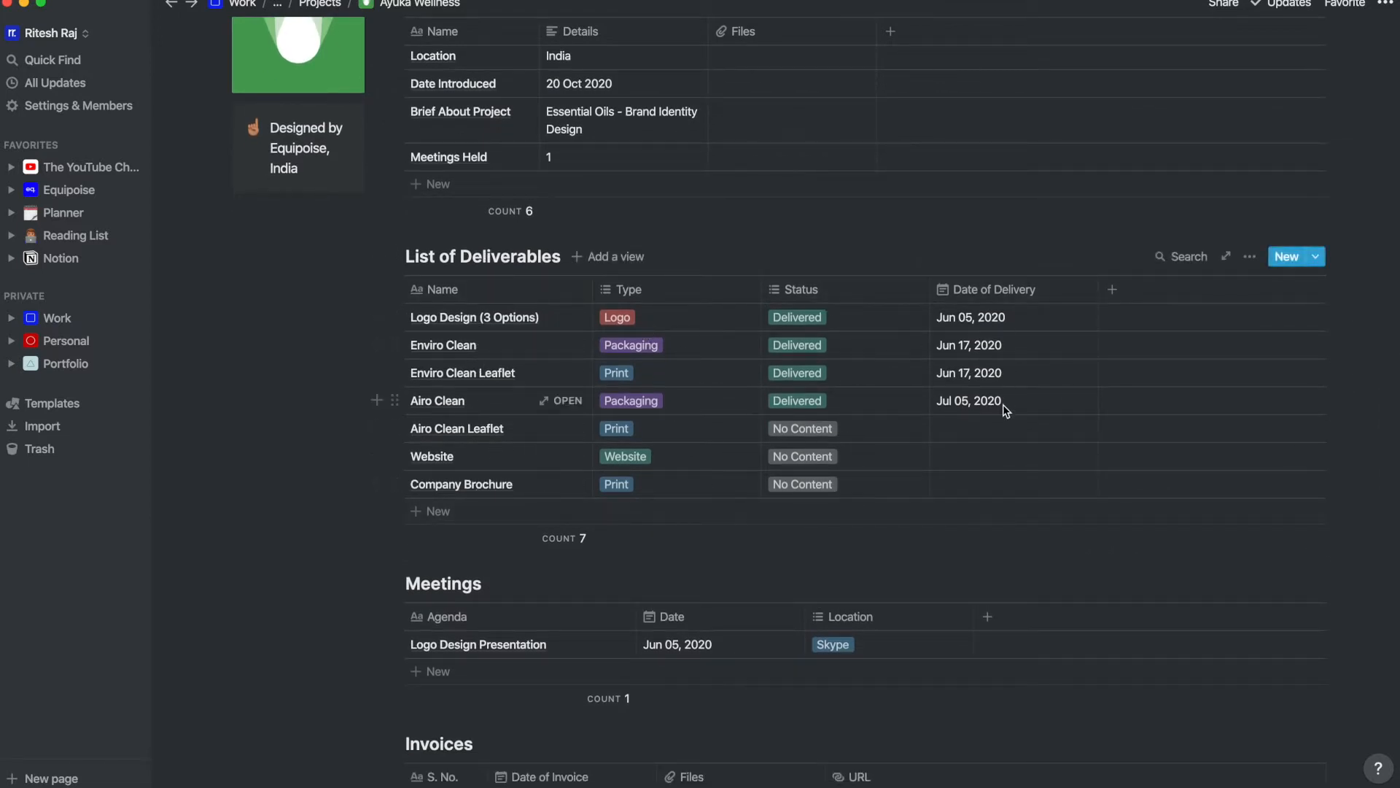
{"action": "scroll", "coordinate": [1004, 405], "scroll_direction": "down", "scroll_amount": 3}
{"action": "scroll", "coordinate": [1003, 404], "scroll_direction": "down", "scroll_amount": 2}
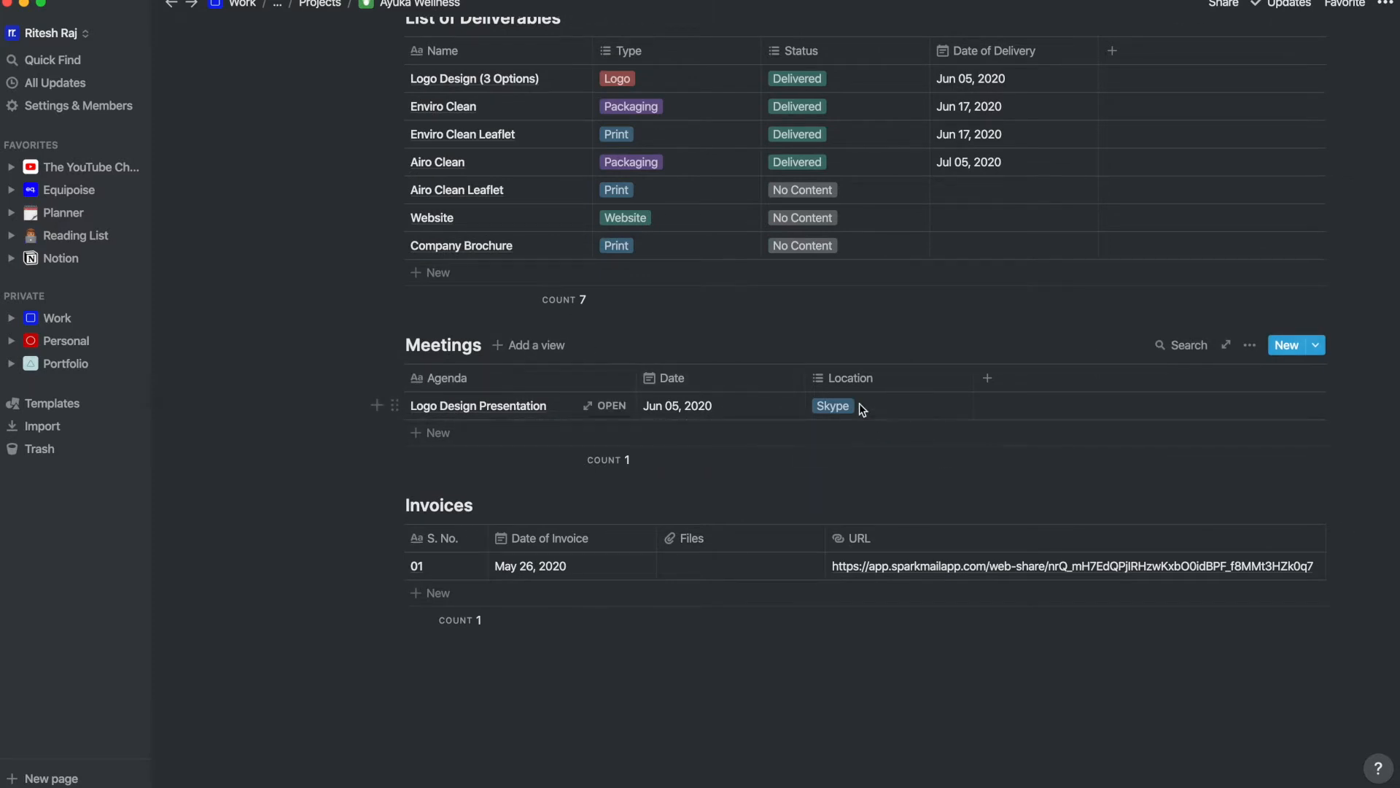
{"action": "scroll", "coordinate": [837, 473], "scroll_direction": "down", "scroll_amount": 3}
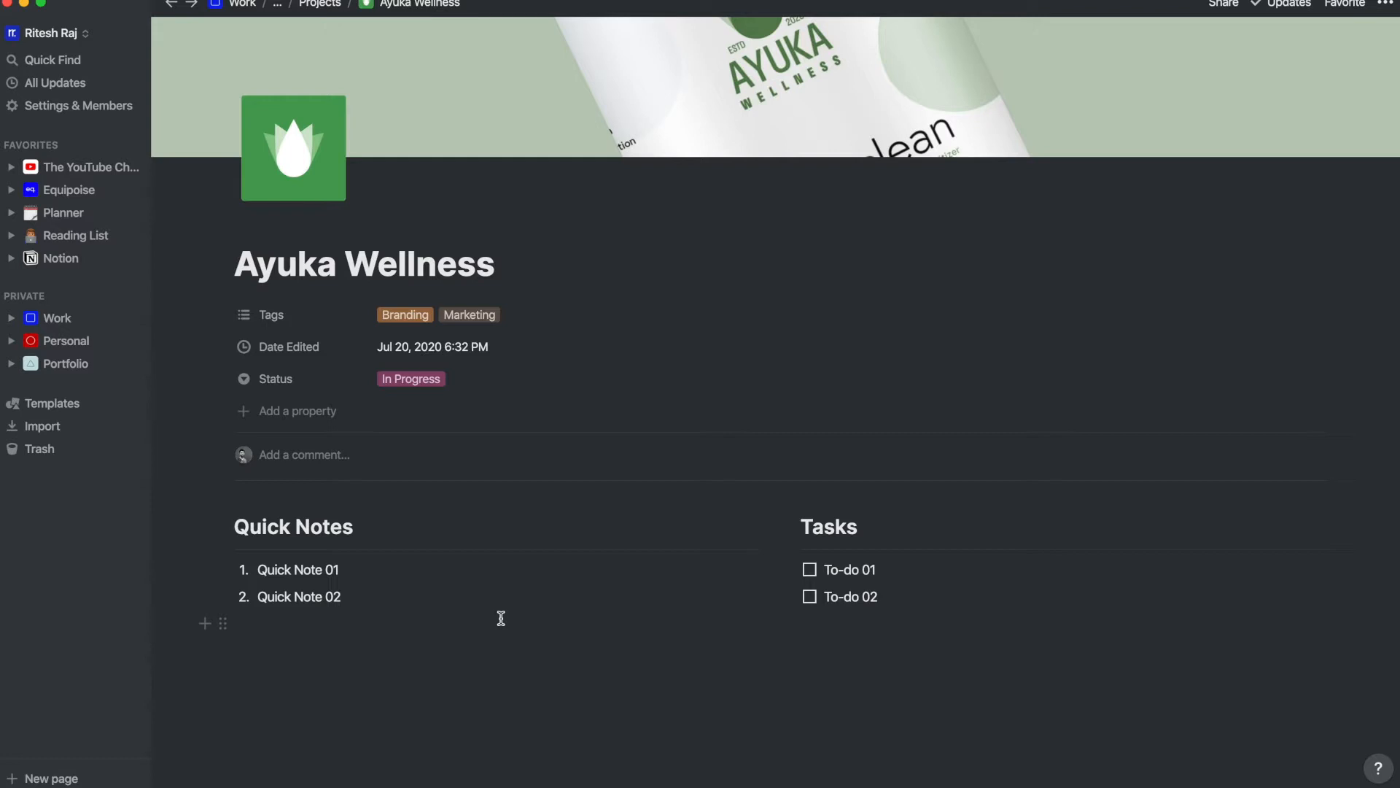
{"action": "scroll", "coordinate": [972, 727], "scroll_direction": "up", "scroll_amount": 3}
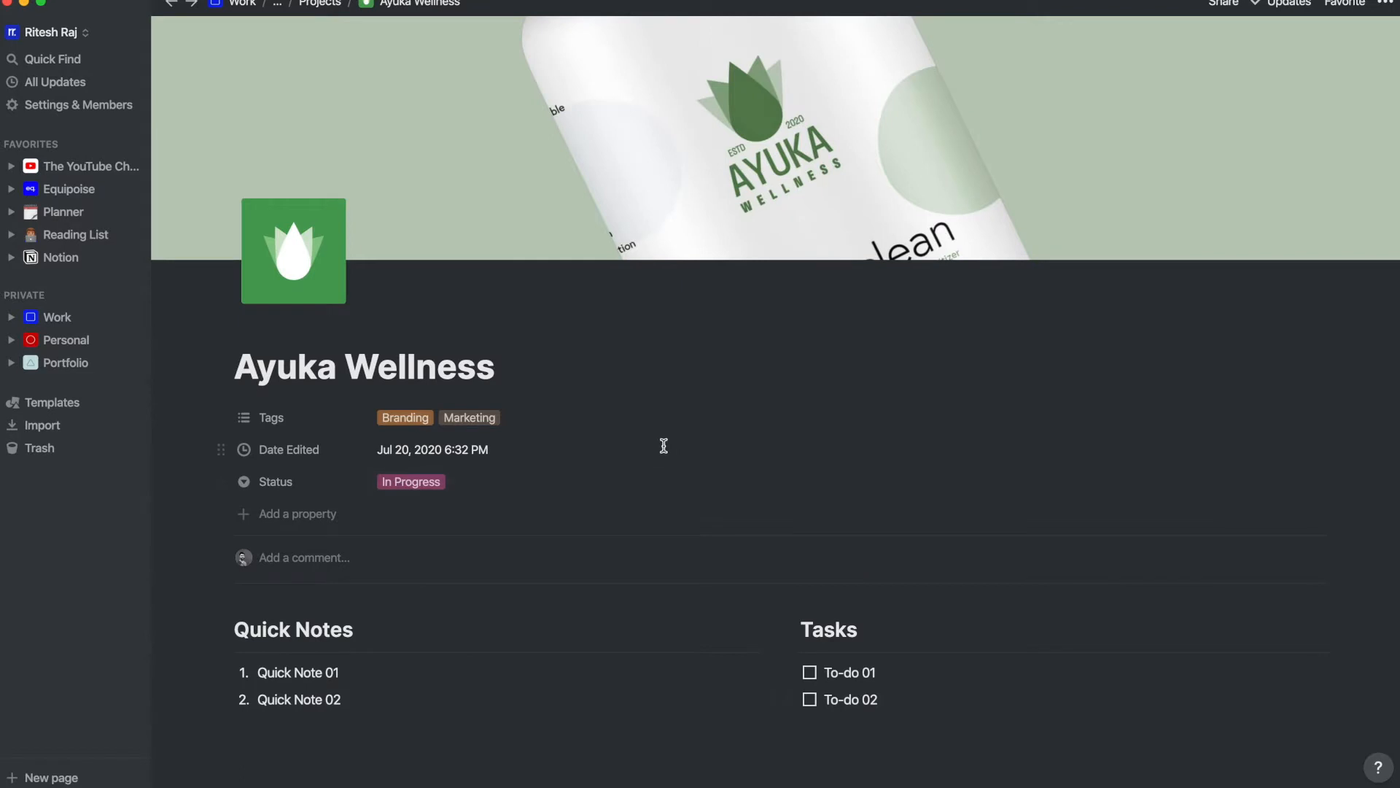
Step: From The YouTube Channel page, open the "How to Organise Work (As a Graphic Designer) - Advanced" video as a full page and review its sections
{"action": "left_click", "coordinate": [91, 172]}
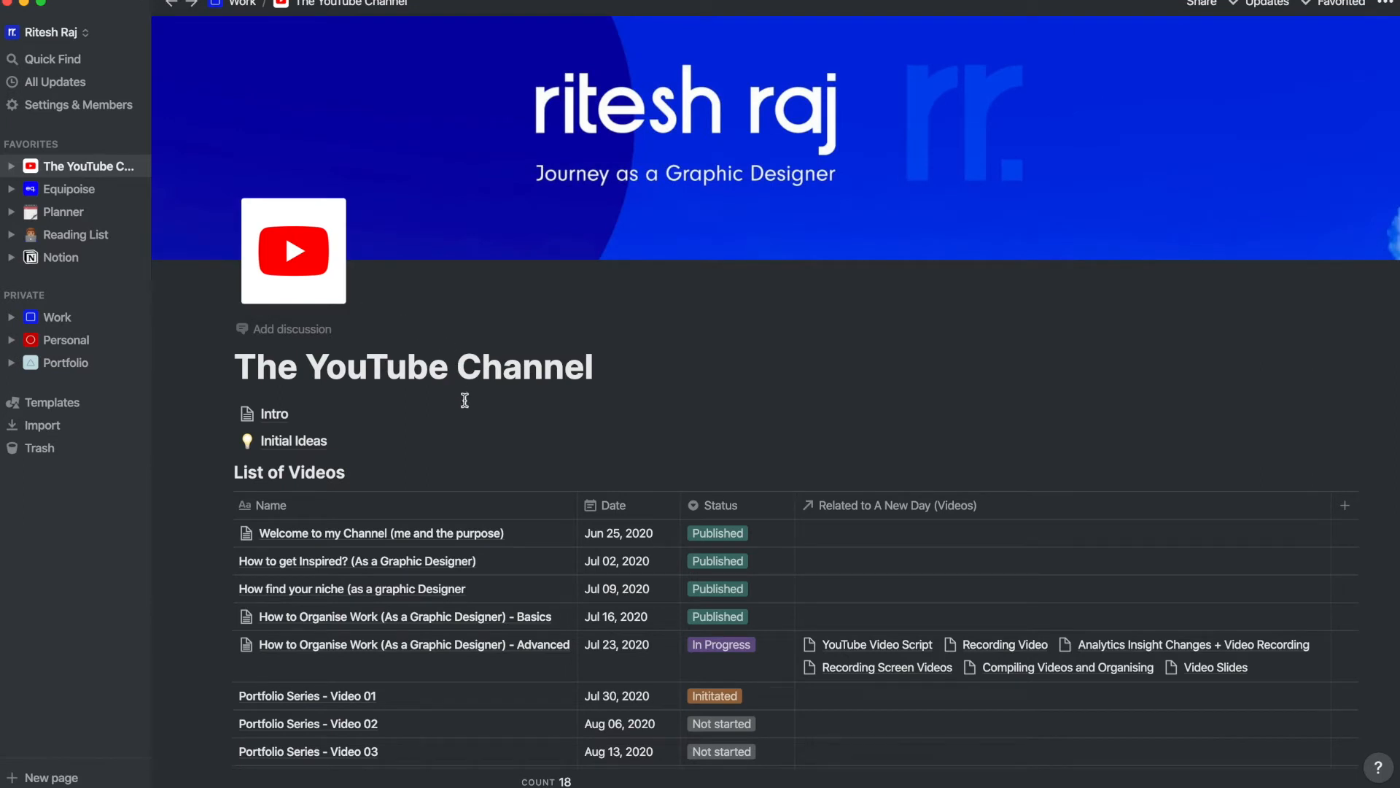
{"action": "mouse_move", "coordinate": [549, 652]}
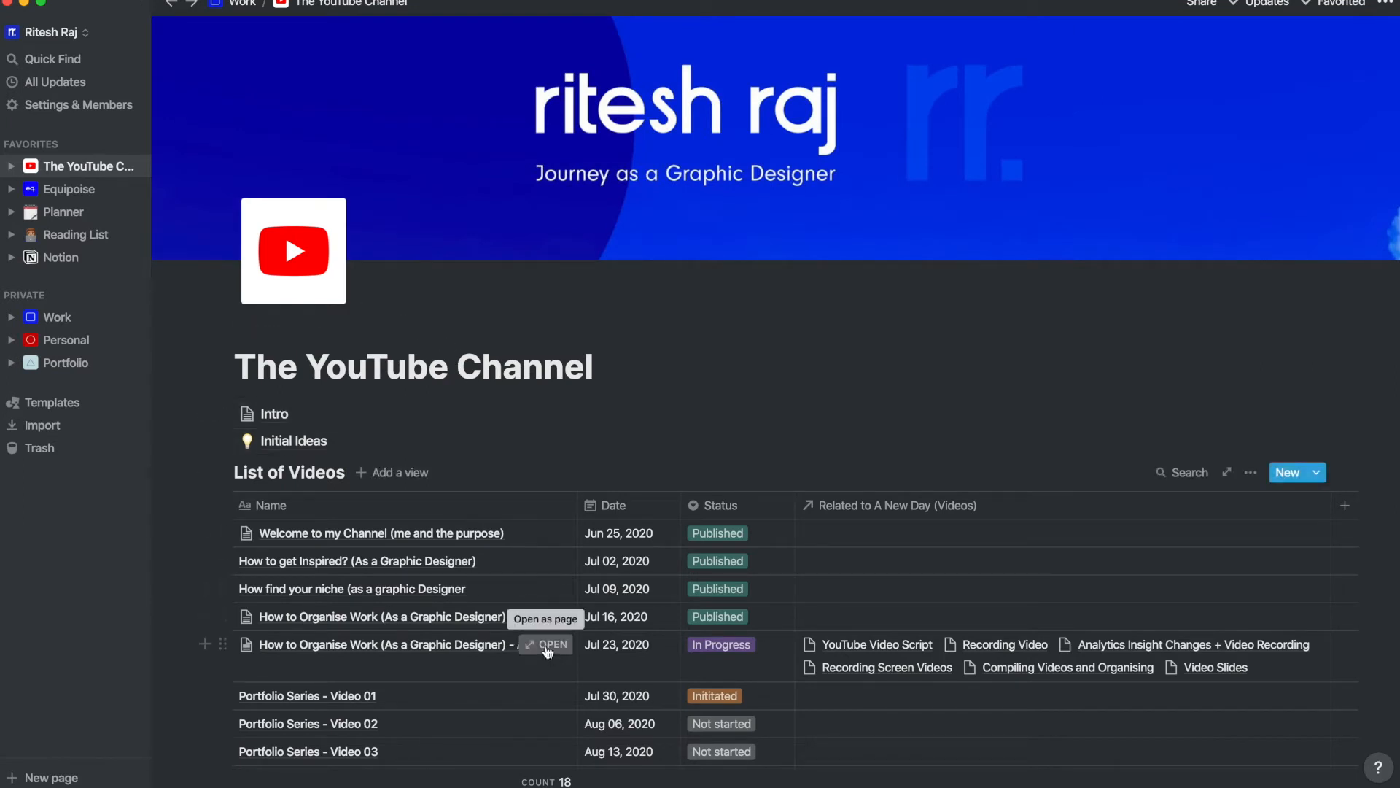
{"action": "left_click", "coordinate": [548, 645]}
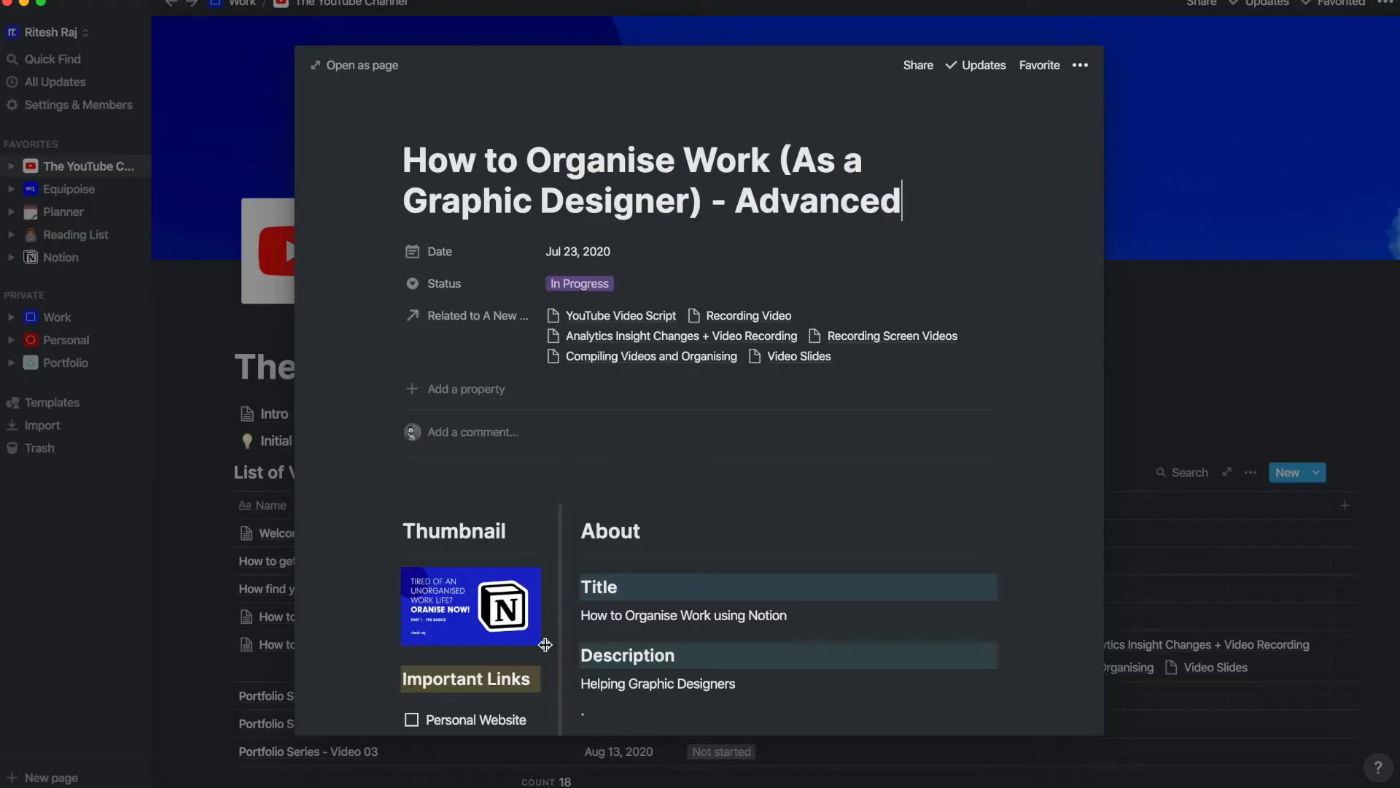
{"action": "left_click", "coordinate": [368, 66]}
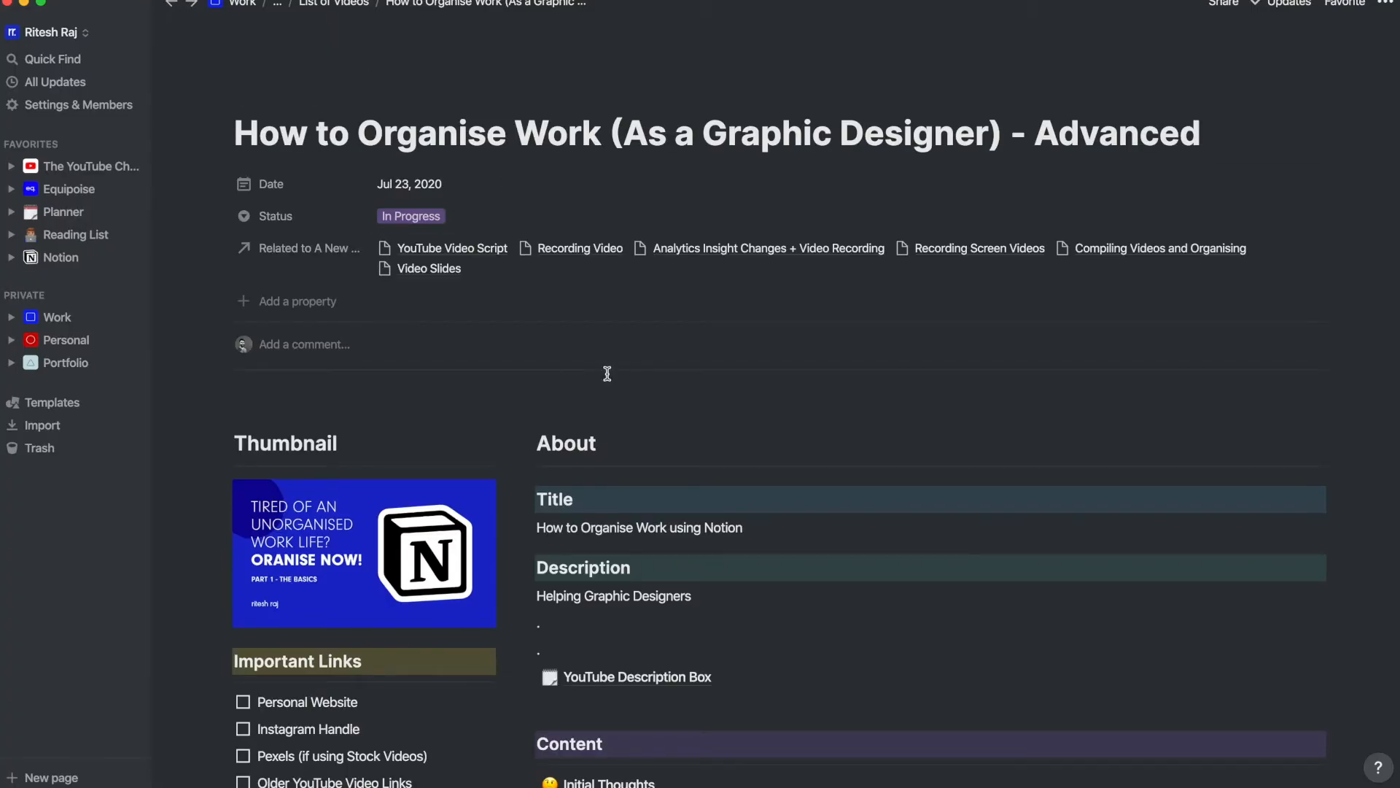
{"action": "scroll", "coordinate": [607, 373], "scroll_direction": "down", "scroll_amount": 5}
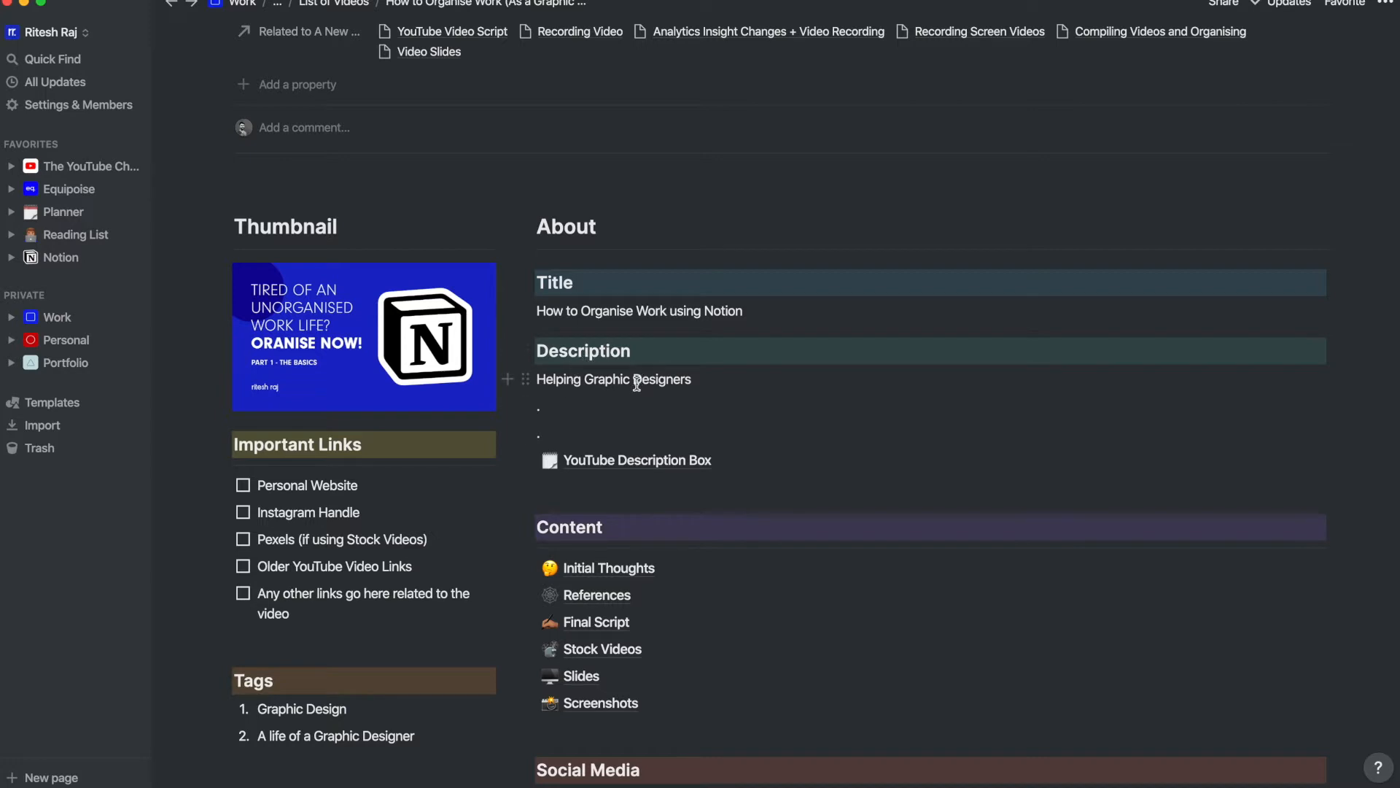
{"action": "scroll", "coordinate": [627, 398], "scroll_direction": "down", "scroll_amount": 5}
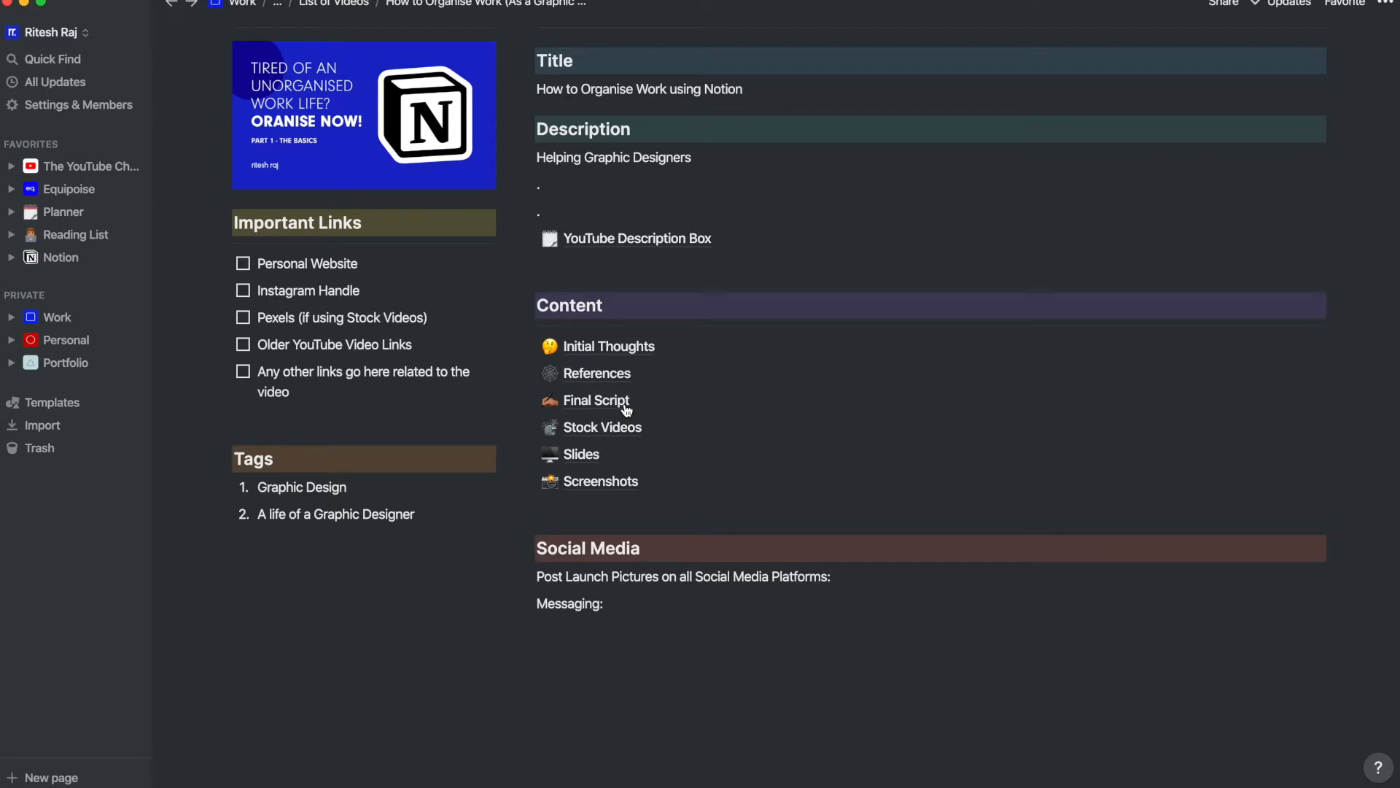
Step: Open Thought 01 in the video's Initial Thoughts and read through its notes
{"action": "left_click", "coordinate": [604, 354]}
{"action": "left_click", "coordinate": [394, 259]}
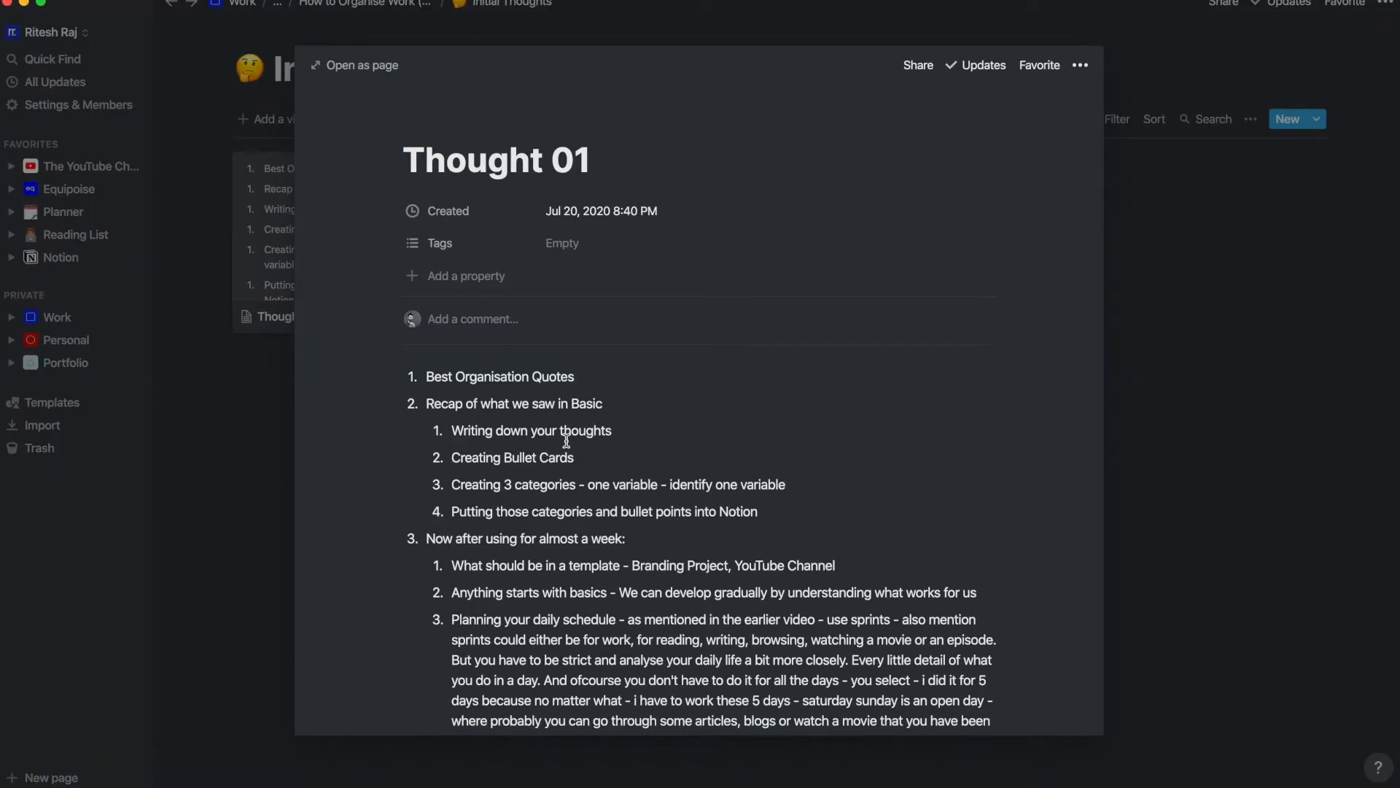
{"action": "scroll", "coordinate": [552, 399], "scroll_direction": "down", "scroll_amount": 15}
{"action": "scroll", "coordinate": [559, 526], "scroll_direction": "up", "scroll_amount": 15}
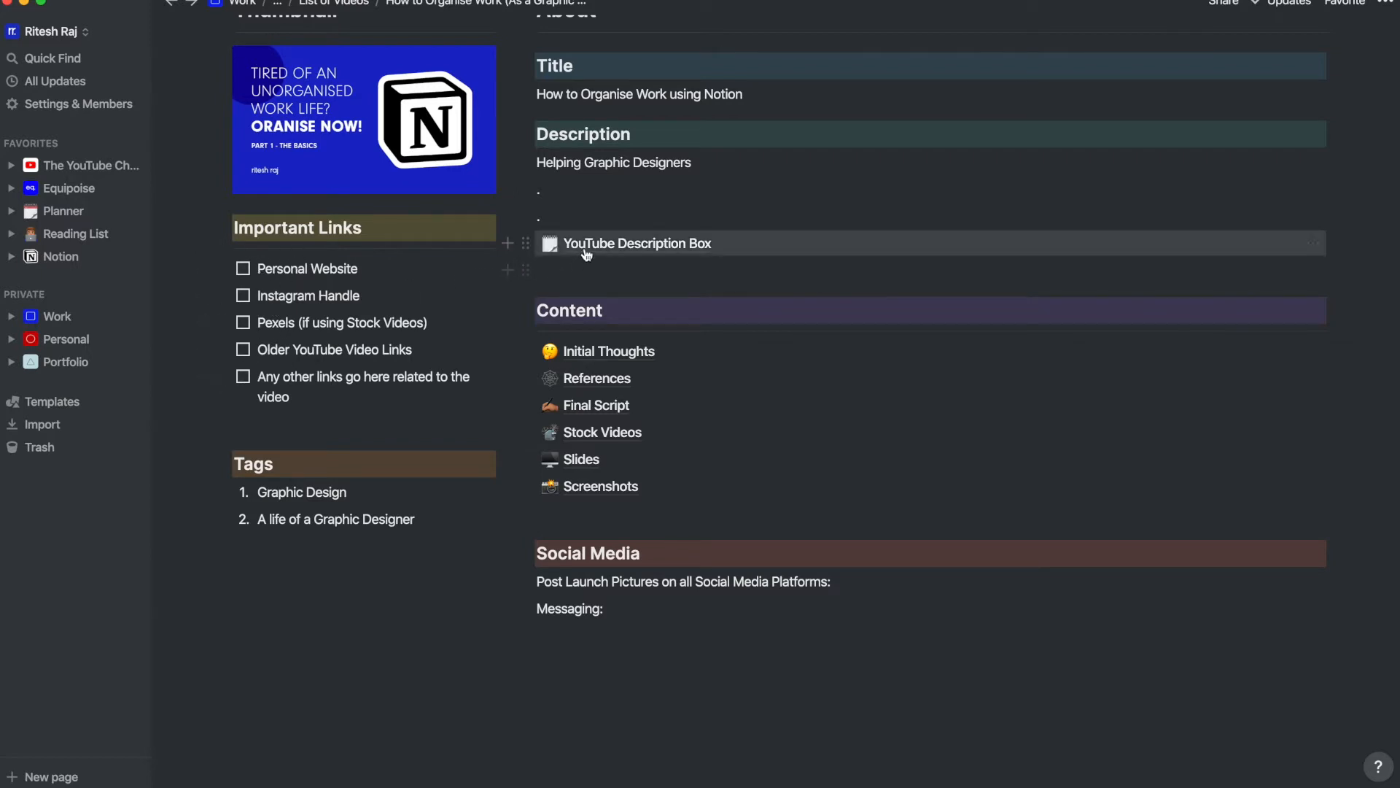
Step: Open the video's YouTube Description Box page and read through its links and notes
{"action": "left_click", "coordinate": [648, 243]}
{"action": "scroll", "coordinate": [659, 340], "scroll_direction": "down", "scroll_amount": 10}
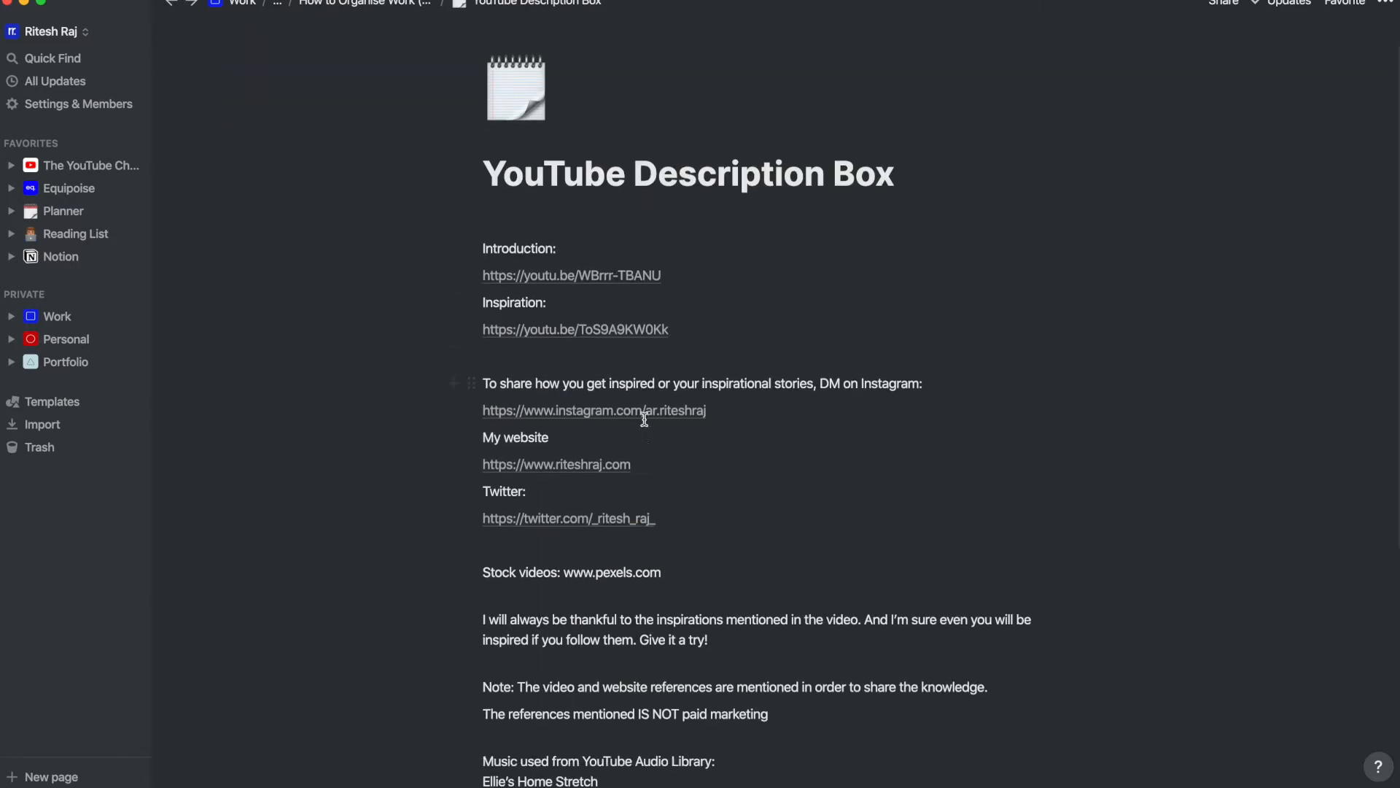
{"action": "scroll", "coordinate": [645, 419], "scroll_direction": "up", "scroll_amount": 10}
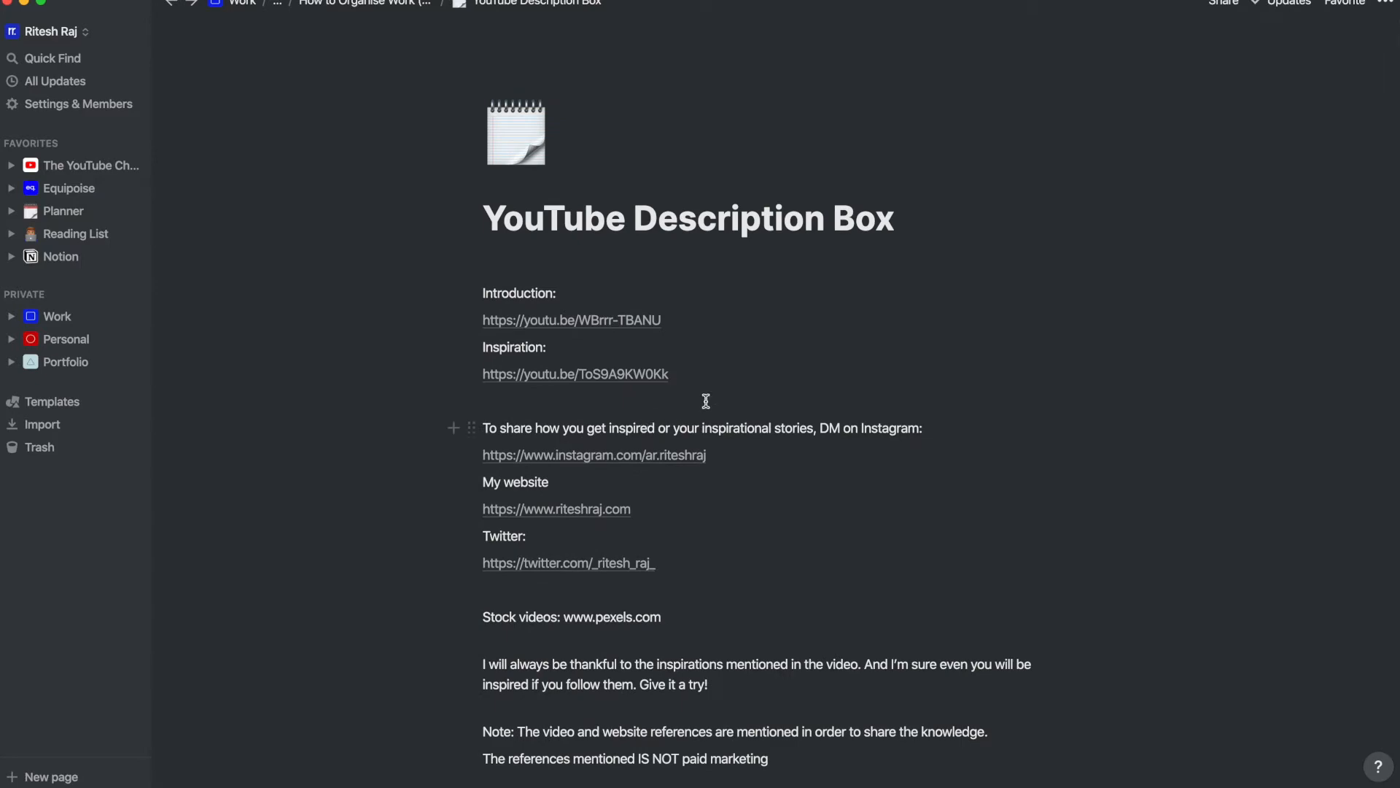
{"action": "scroll", "coordinate": [742, 611], "scroll_direction": "down", "scroll_amount": 4}
{"action": "scroll", "coordinate": [741, 611], "scroll_direction": "up", "scroll_amount": 4}
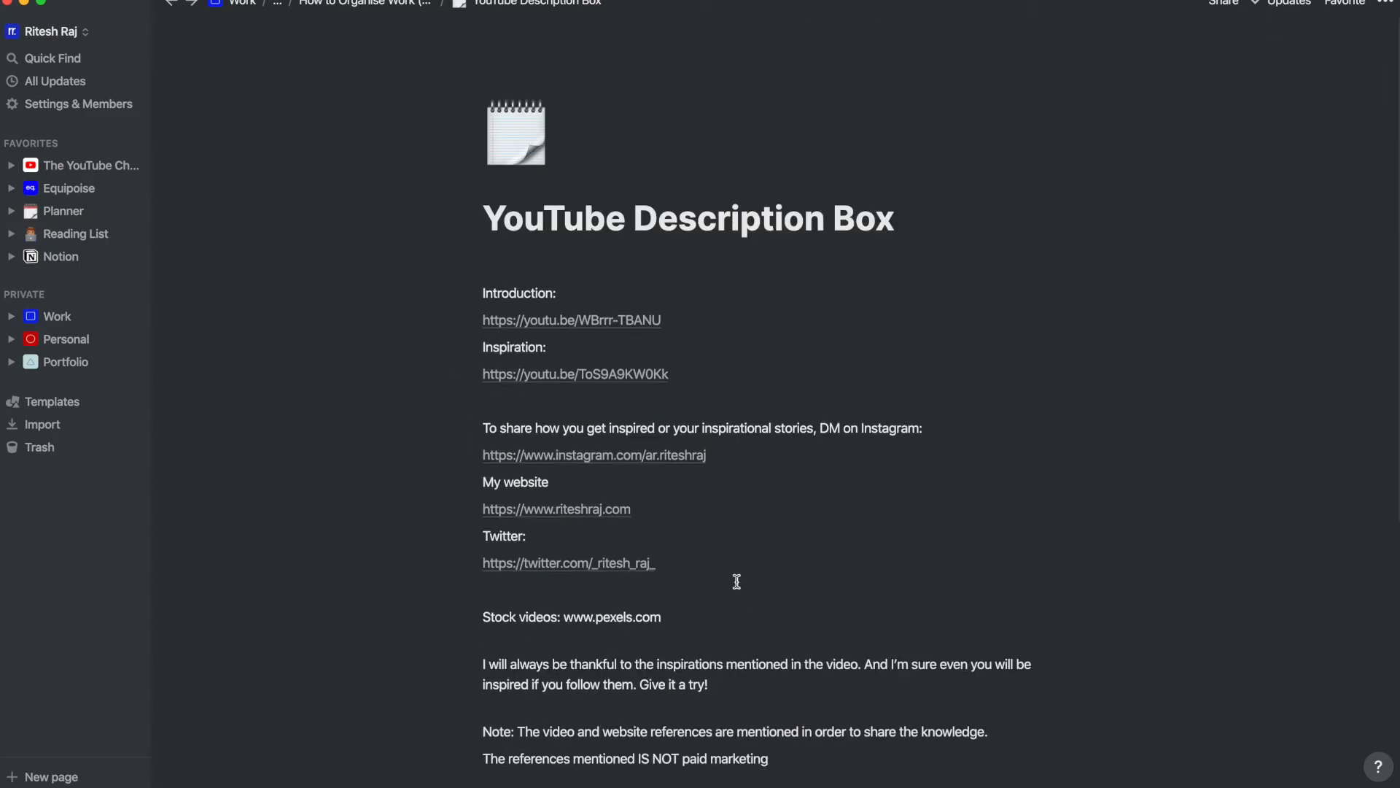
Step: Return to the "How to Organise Work" Advanced video page and look over its whole layout
{"action": "left_click", "coordinate": [401, 6]}
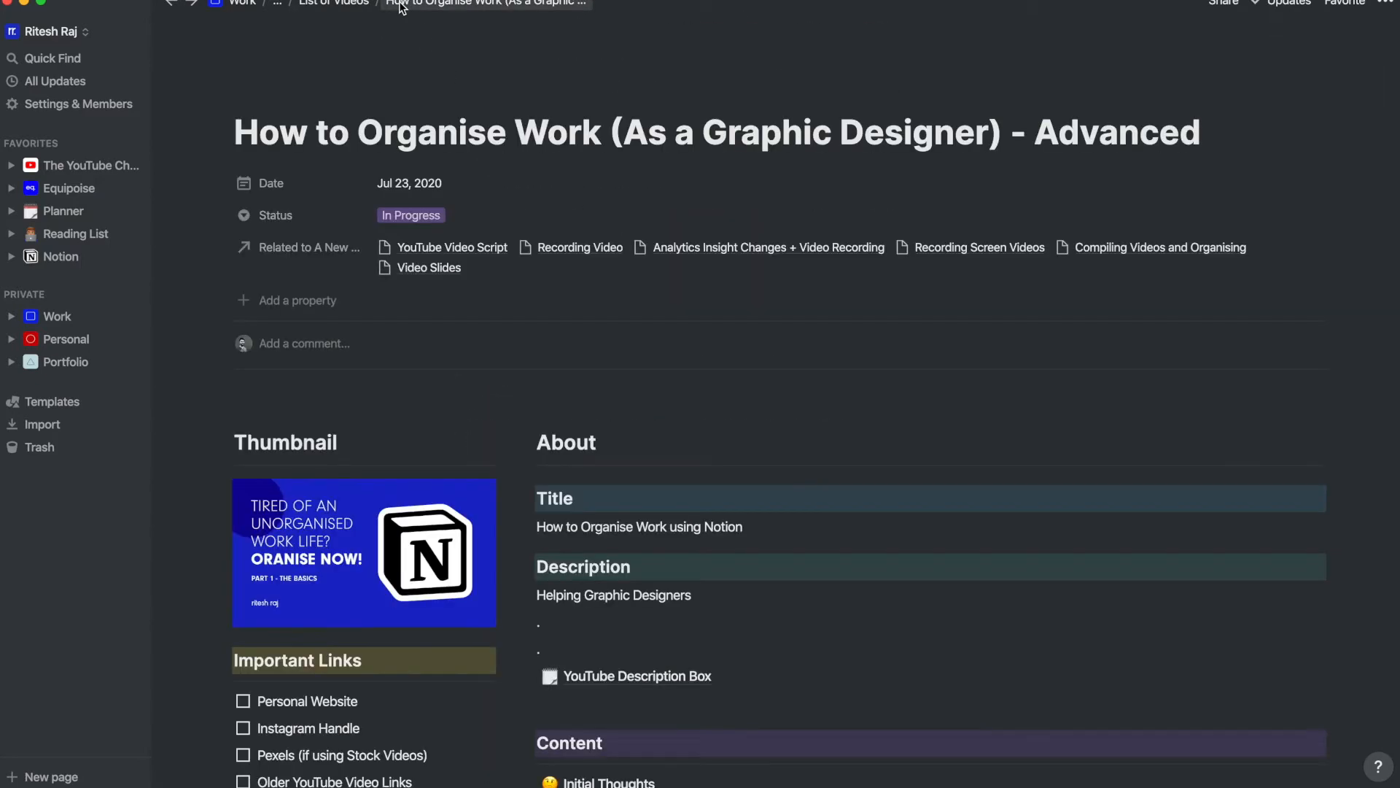
{"action": "scroll", "coordinate": [471, 398], "scroll_direction": "down", "scroll_amount": 12}
{"action": "scroll", "coordinate": [473, 398], "scroll_direction": "up", "scroll_amount": 10}
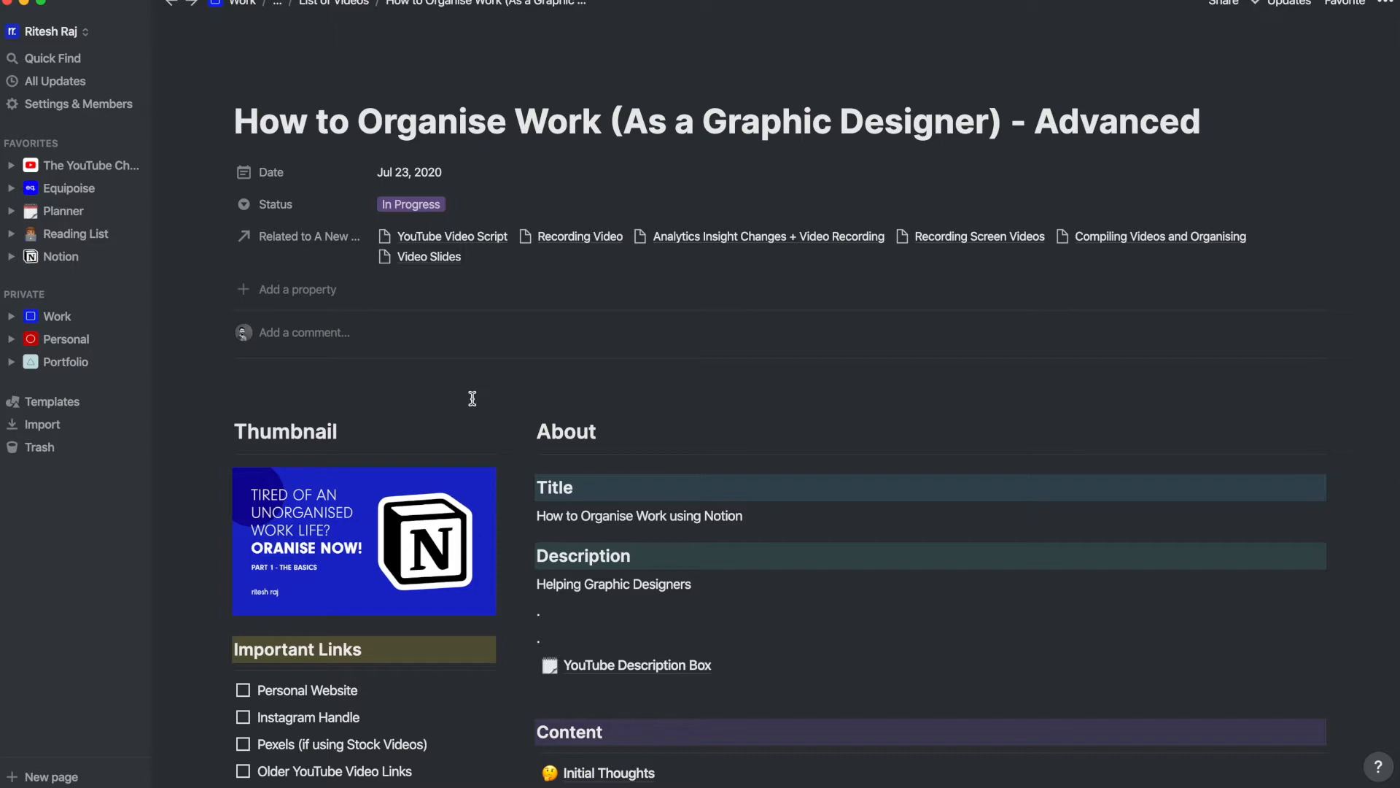
{"action": "scroll", "coordinate": [511, 416], "scroll_direction": "down", "scroll_amount": 8}
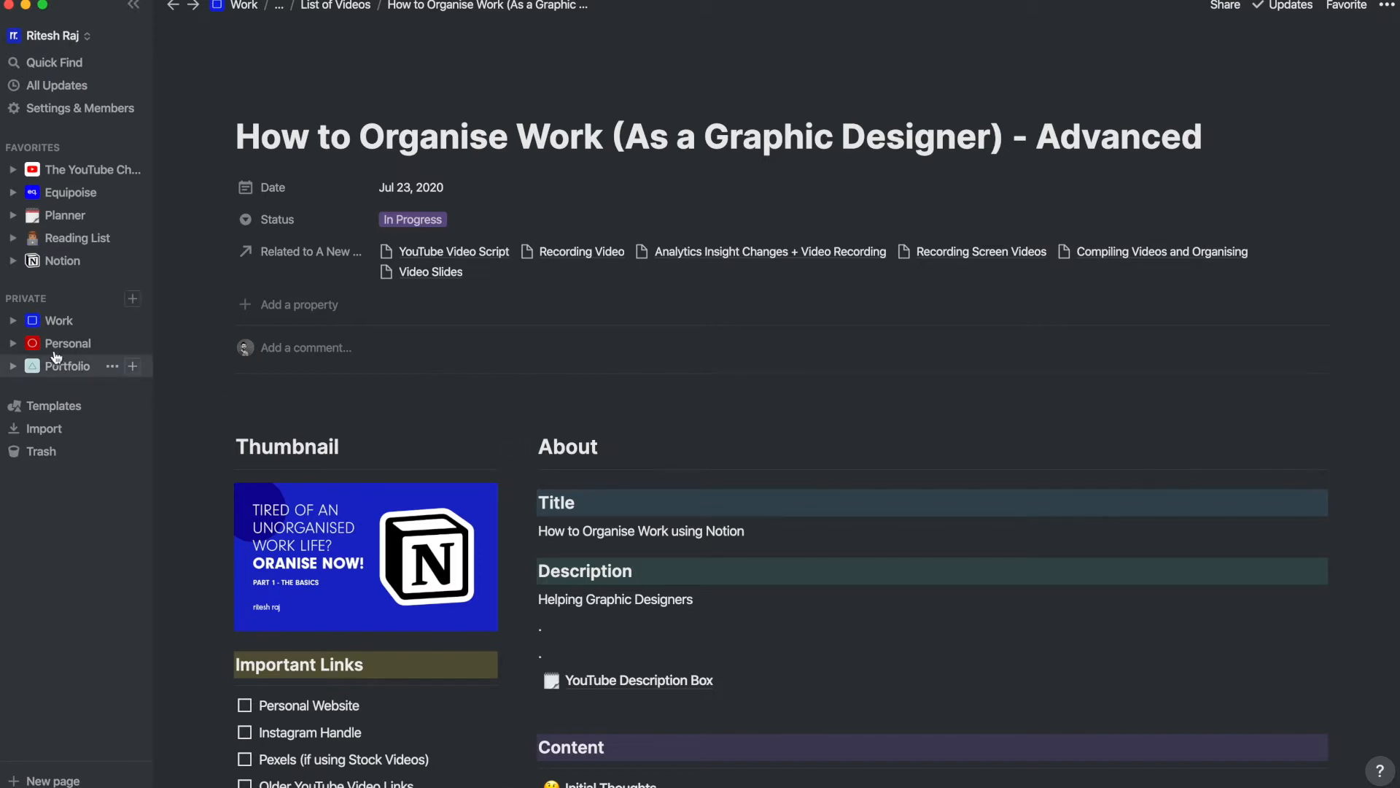
Step: In the FIDI page under Work, create a new template for the First Semester database titled "New Class"
{"action": "left_click", "coordinate": [52, 323]}
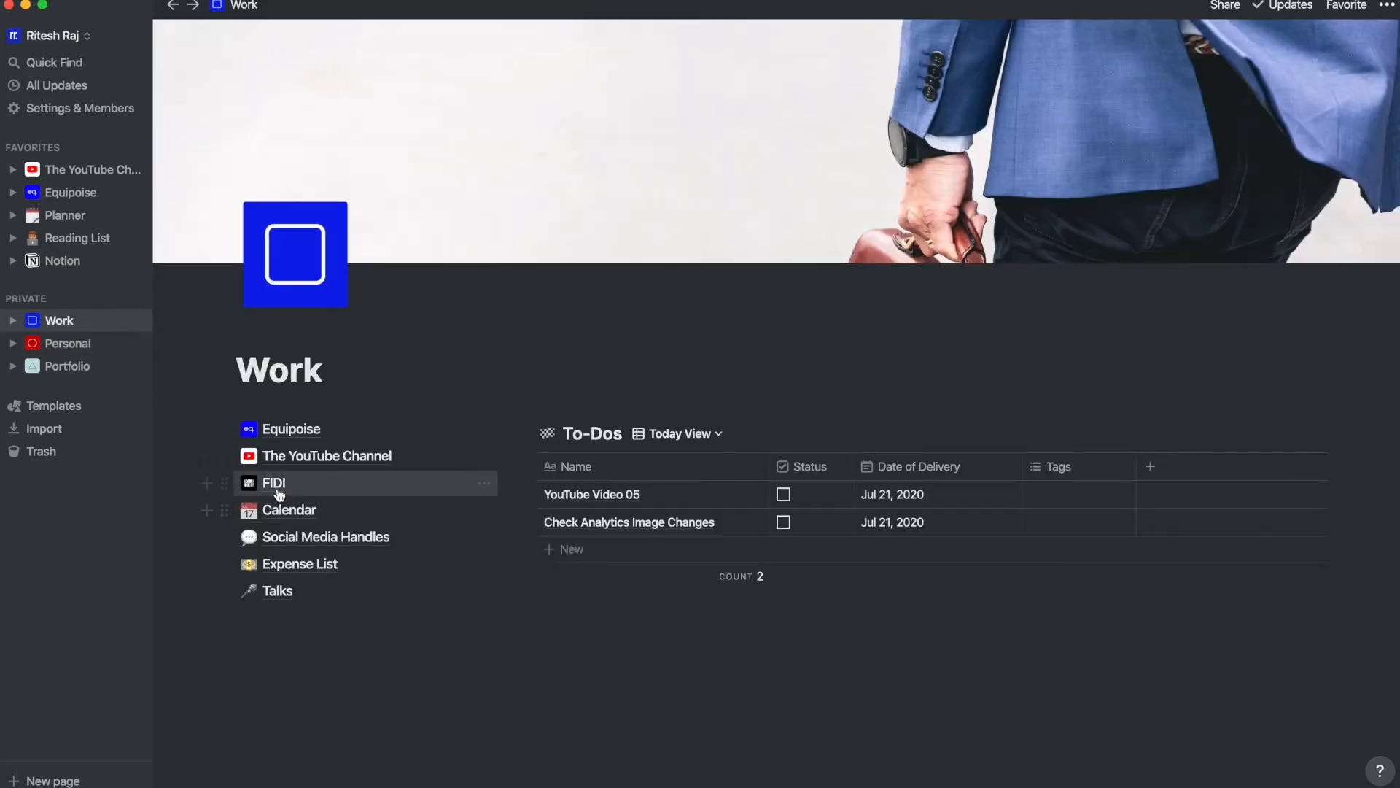
{"action": "left_click", "coordinate": [275, 485]}
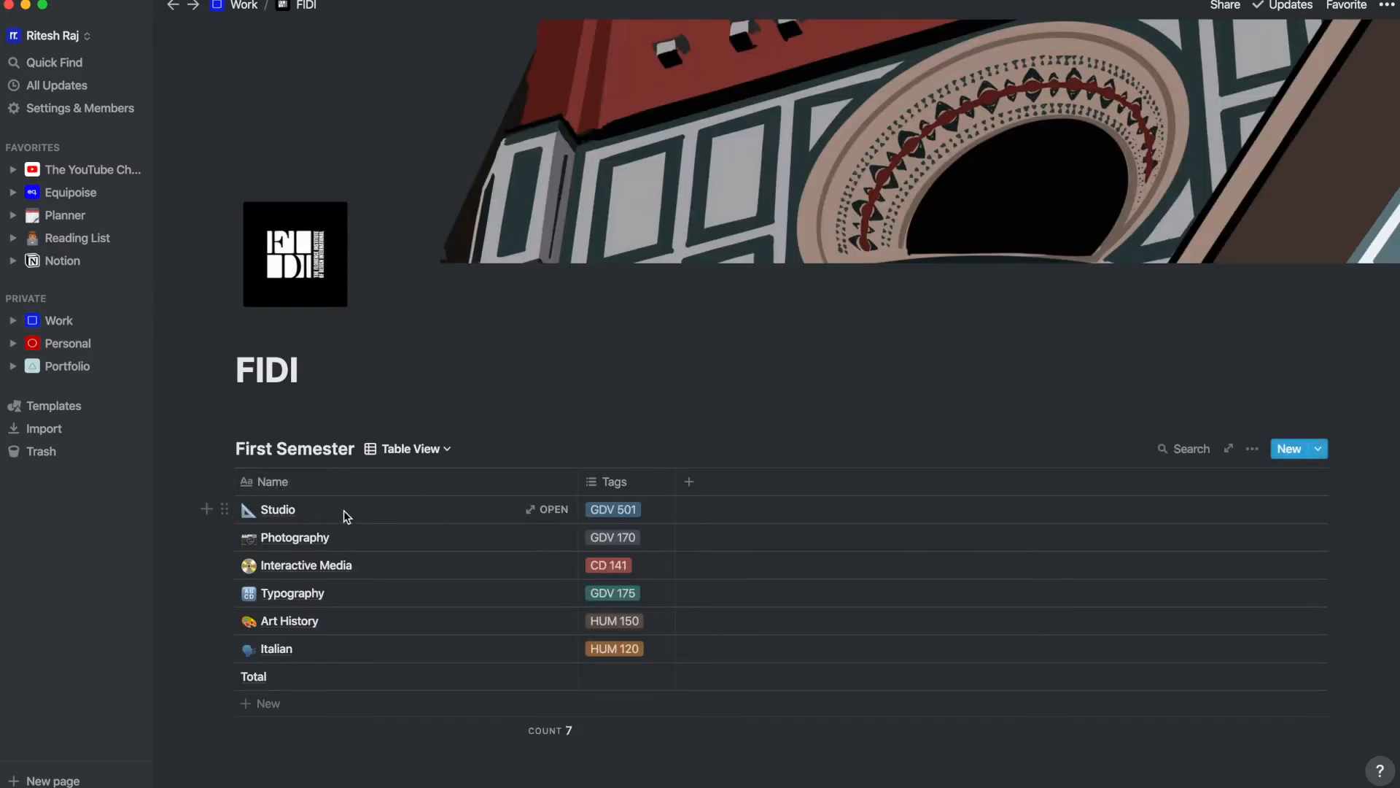
{"action": "left_click", "coordinate": [1318, 451]}
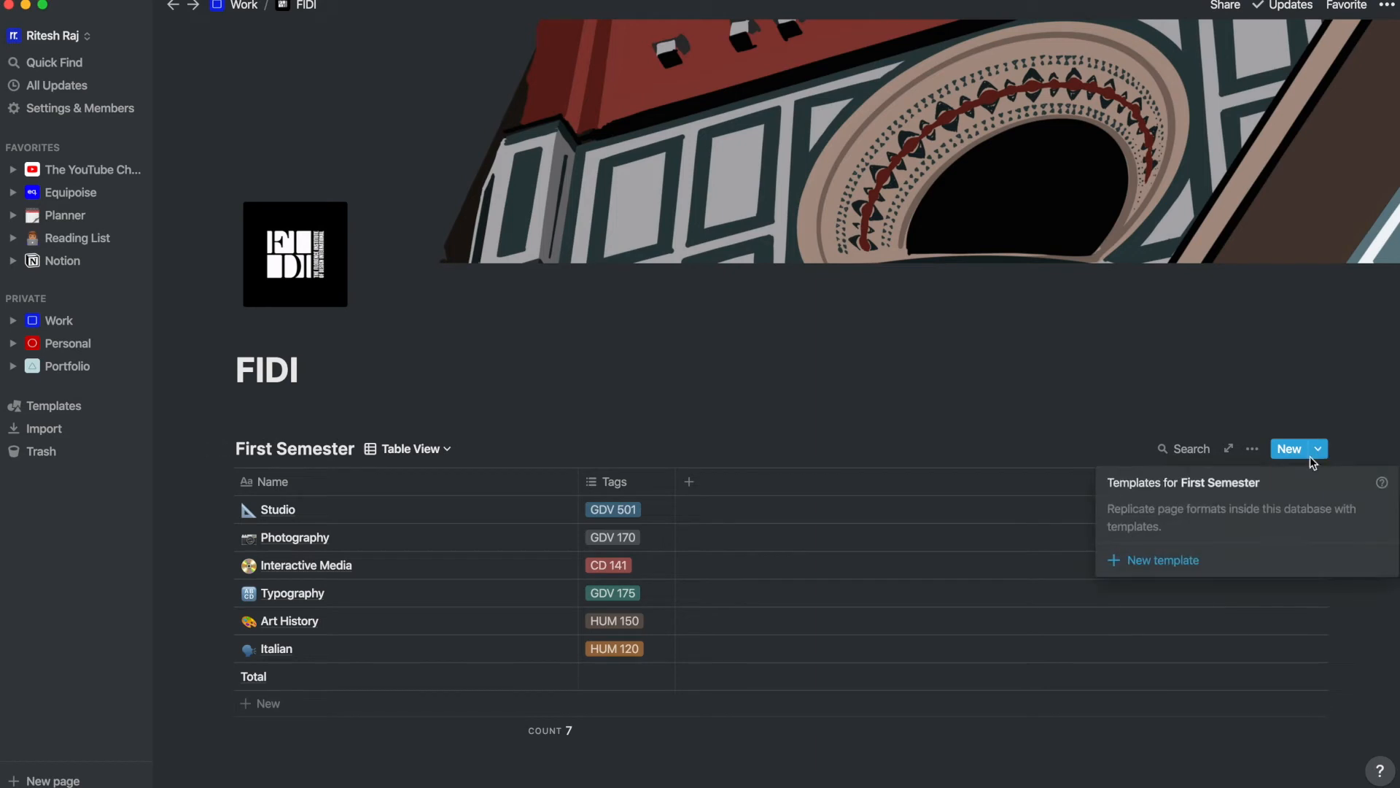
{"action": "left_click", "coordinate": [1191, 567]}
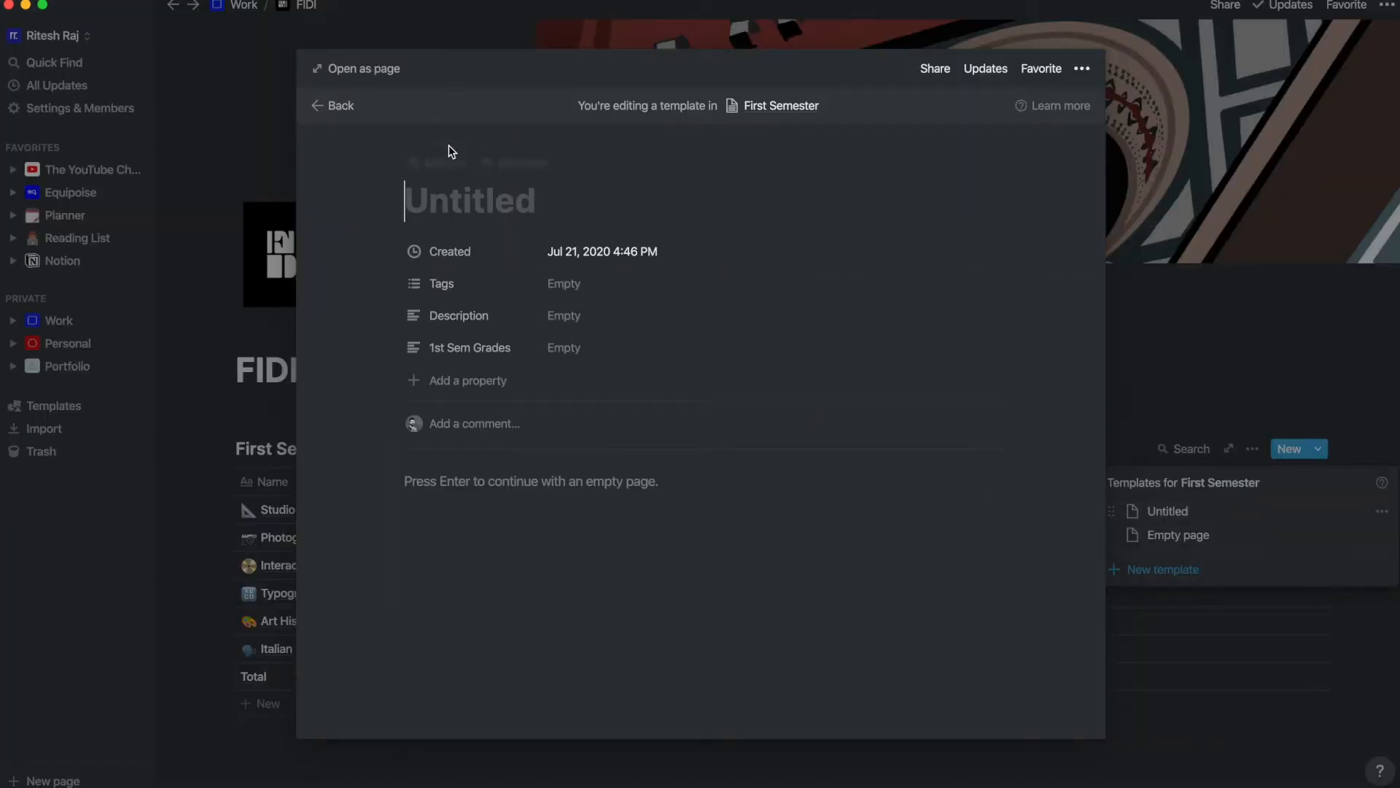
{"action": "type", "text": "New Class"}
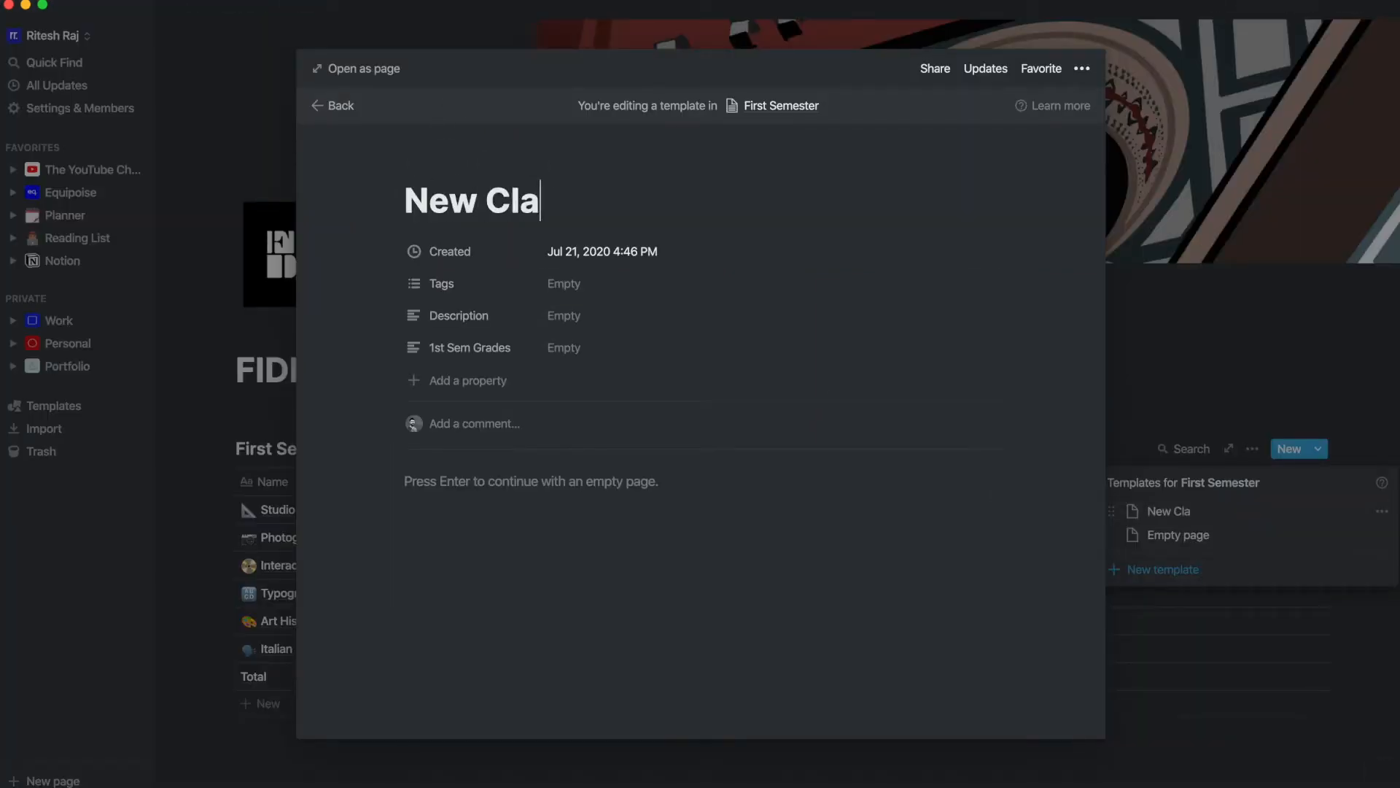
Step: Open the New Class template as a full page and set it to full width
{"action": "left_click", "coordinate": [360, 71]}
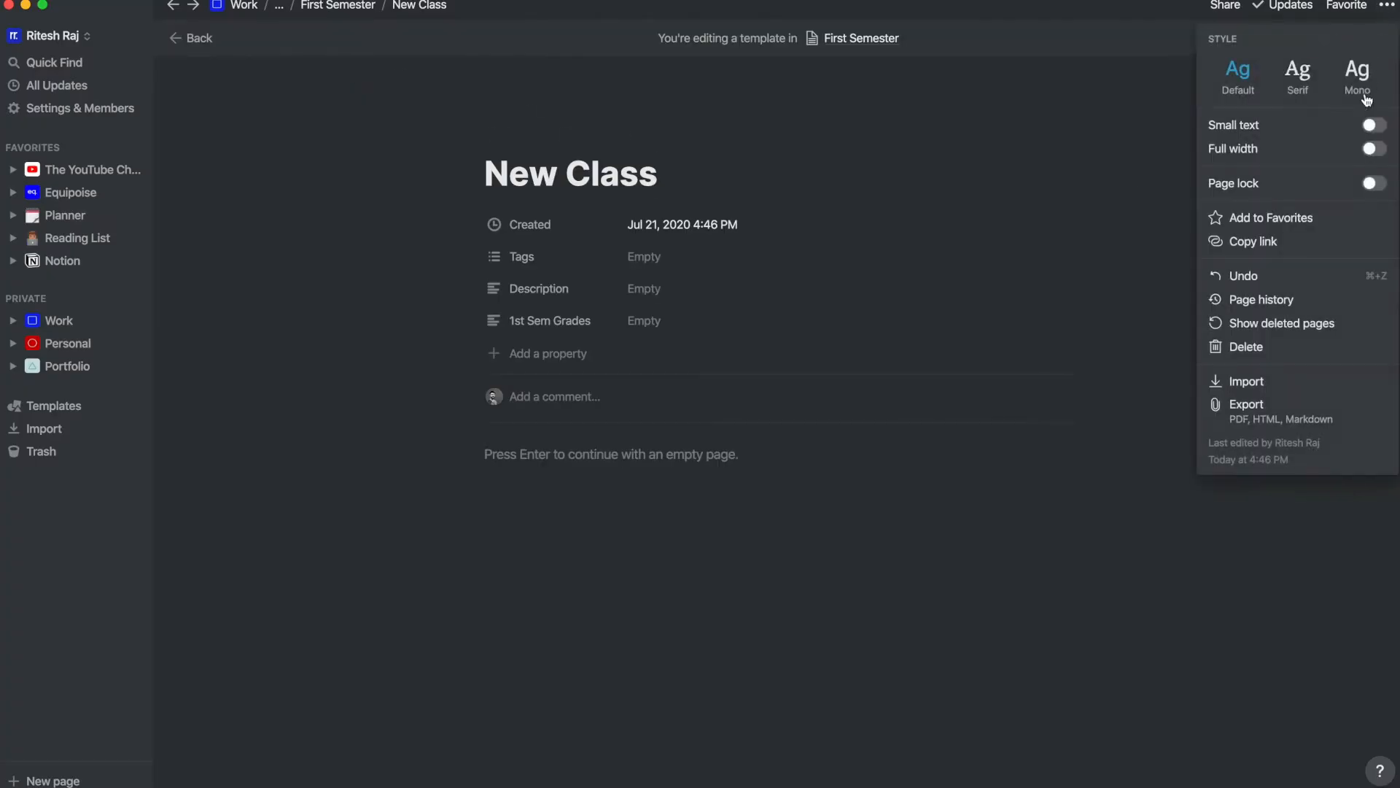
{"action": "left_click", "coordinate": [1374, 150]}
{"action": "left_click", "coordinate": [268, 633]}
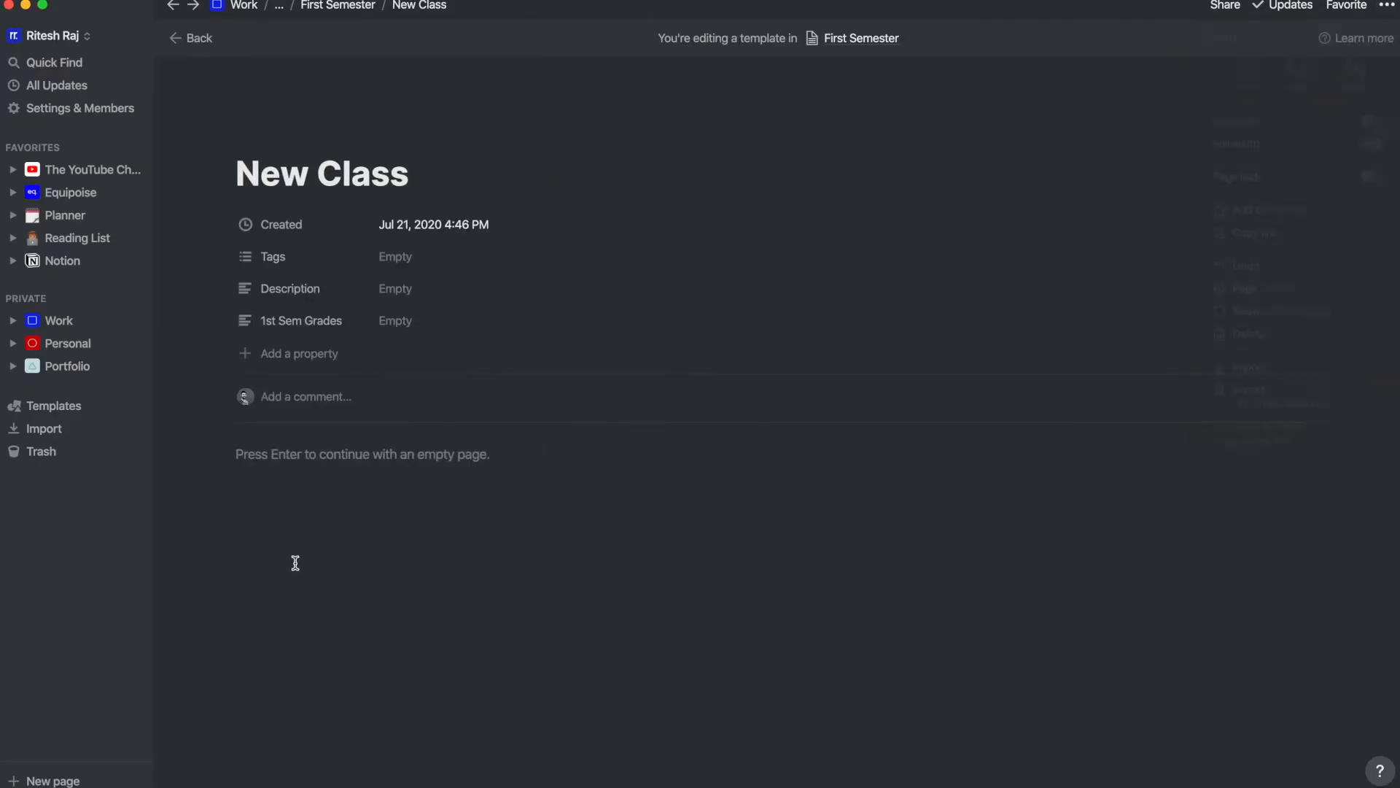
Step: Insert an inline table in the New Class template body and title it "Assignments"
{"action": "left_click", "coordinate": [268, 453]}
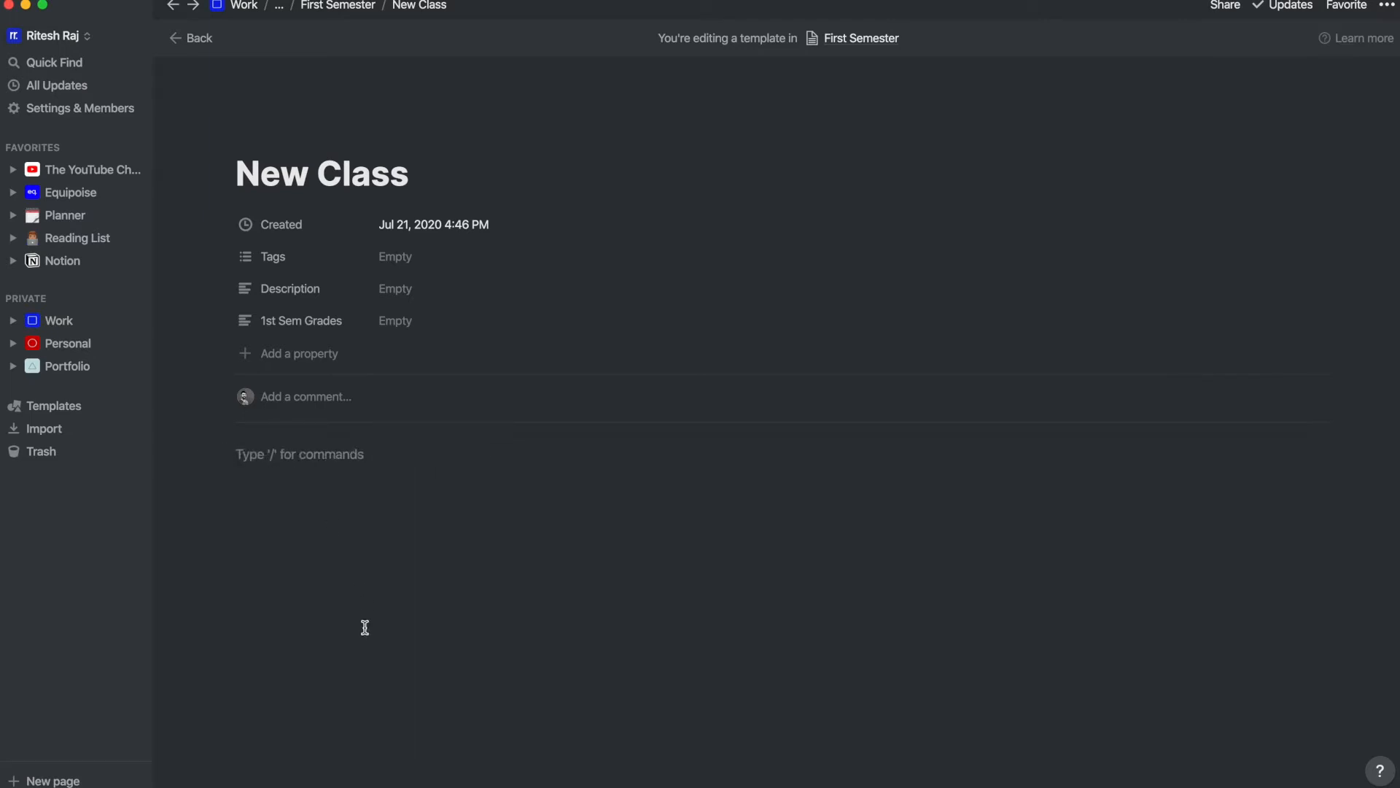
{"action": "type", "text": "/Tabl"}
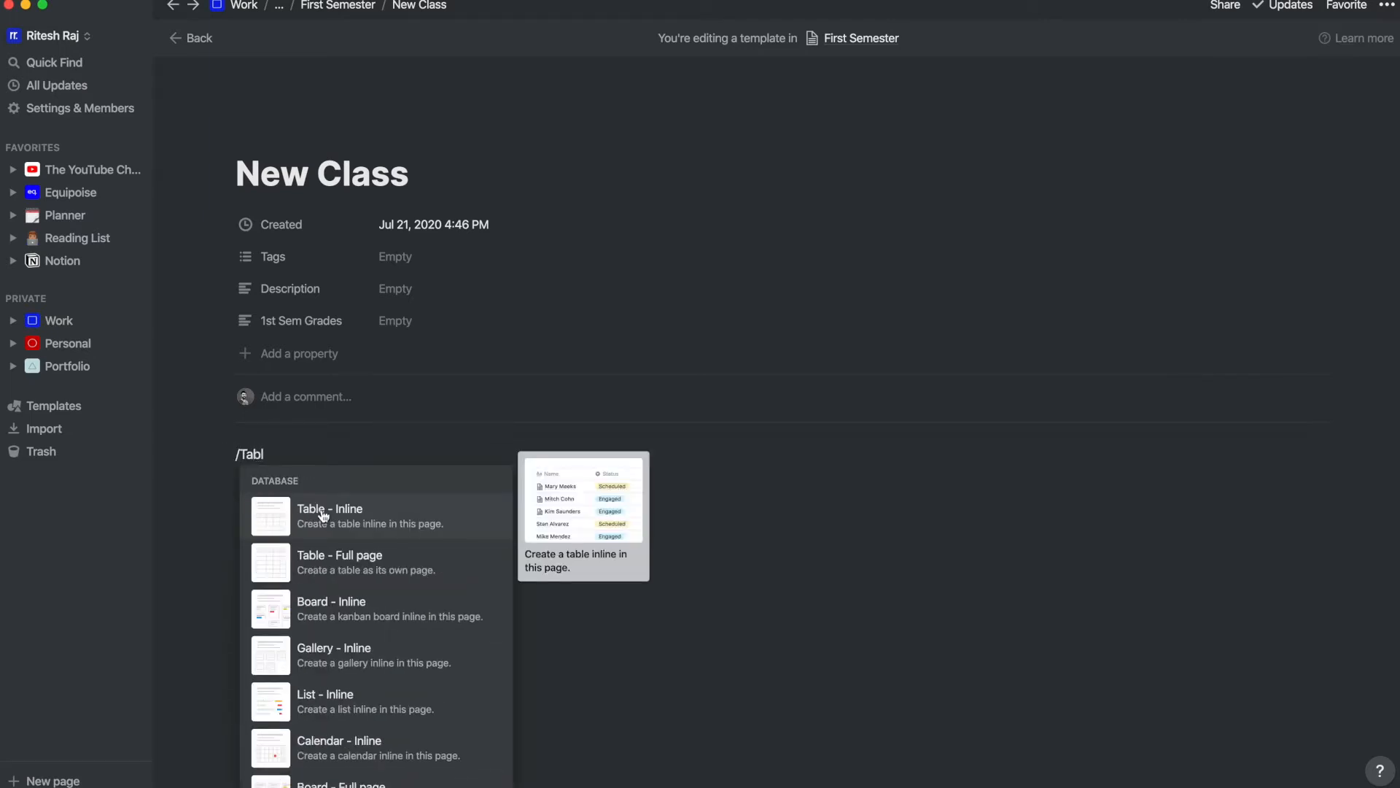
{"action": "key", "text": "Return"}
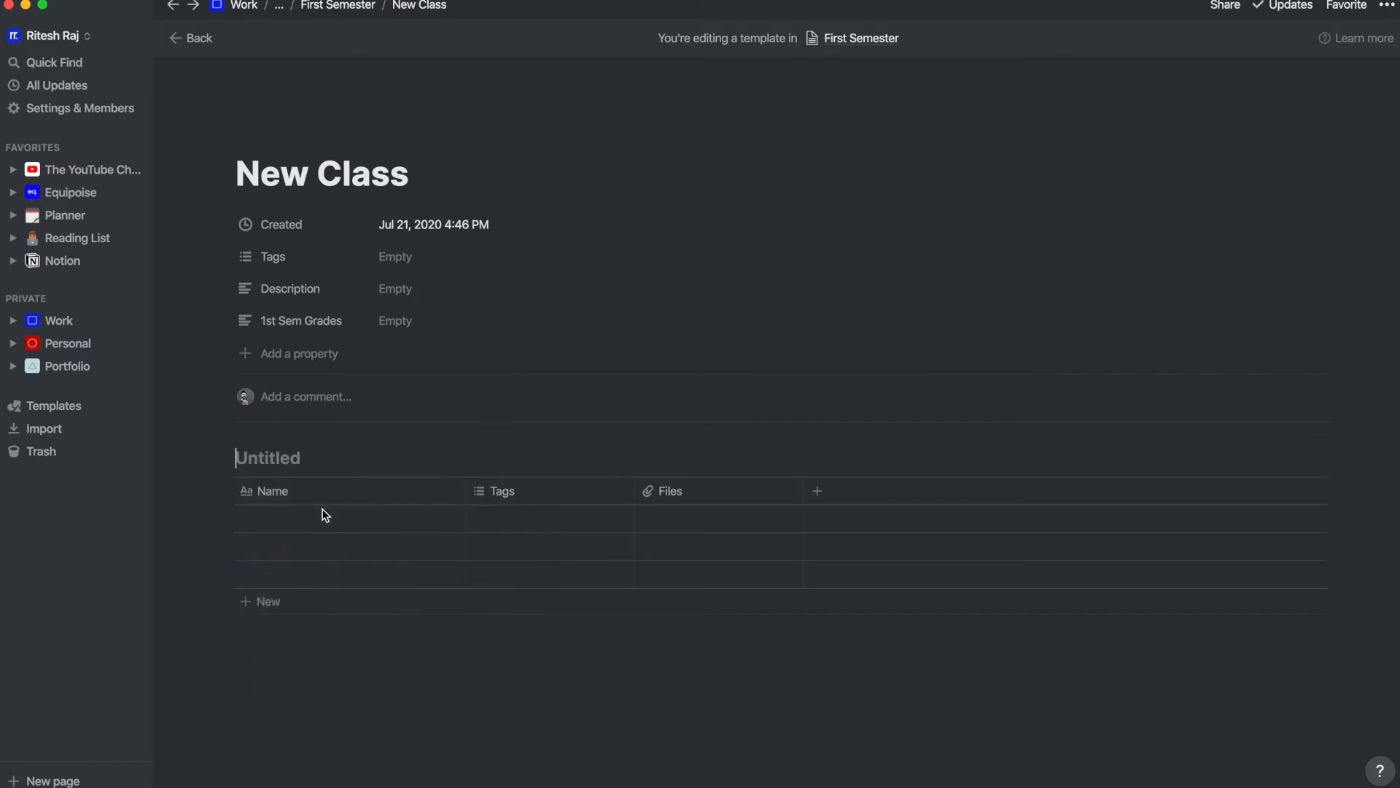
{"action": "left_click", "coordinate": [274, 457]}
{"action": "type", "text": "A"}
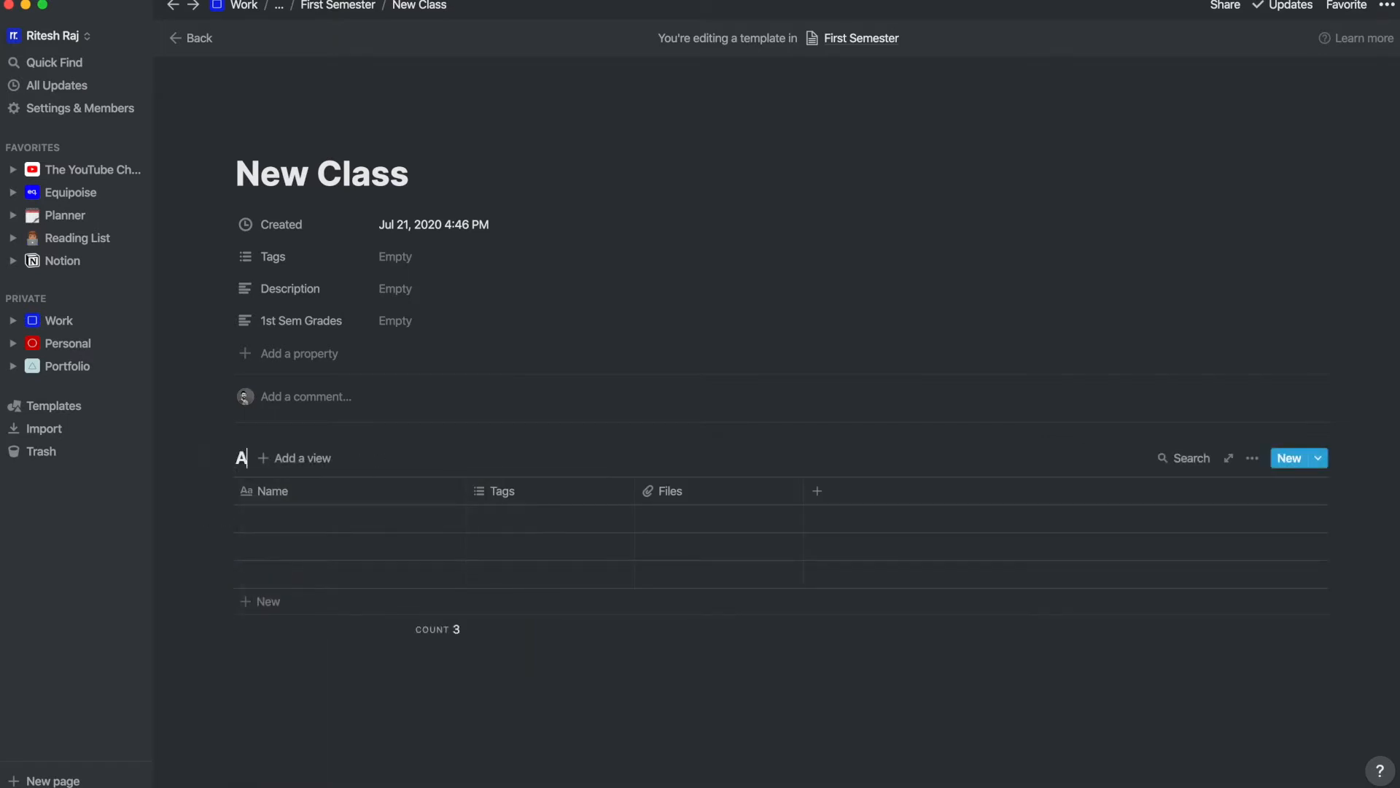
{"action": "type", "text": "ssignments"}
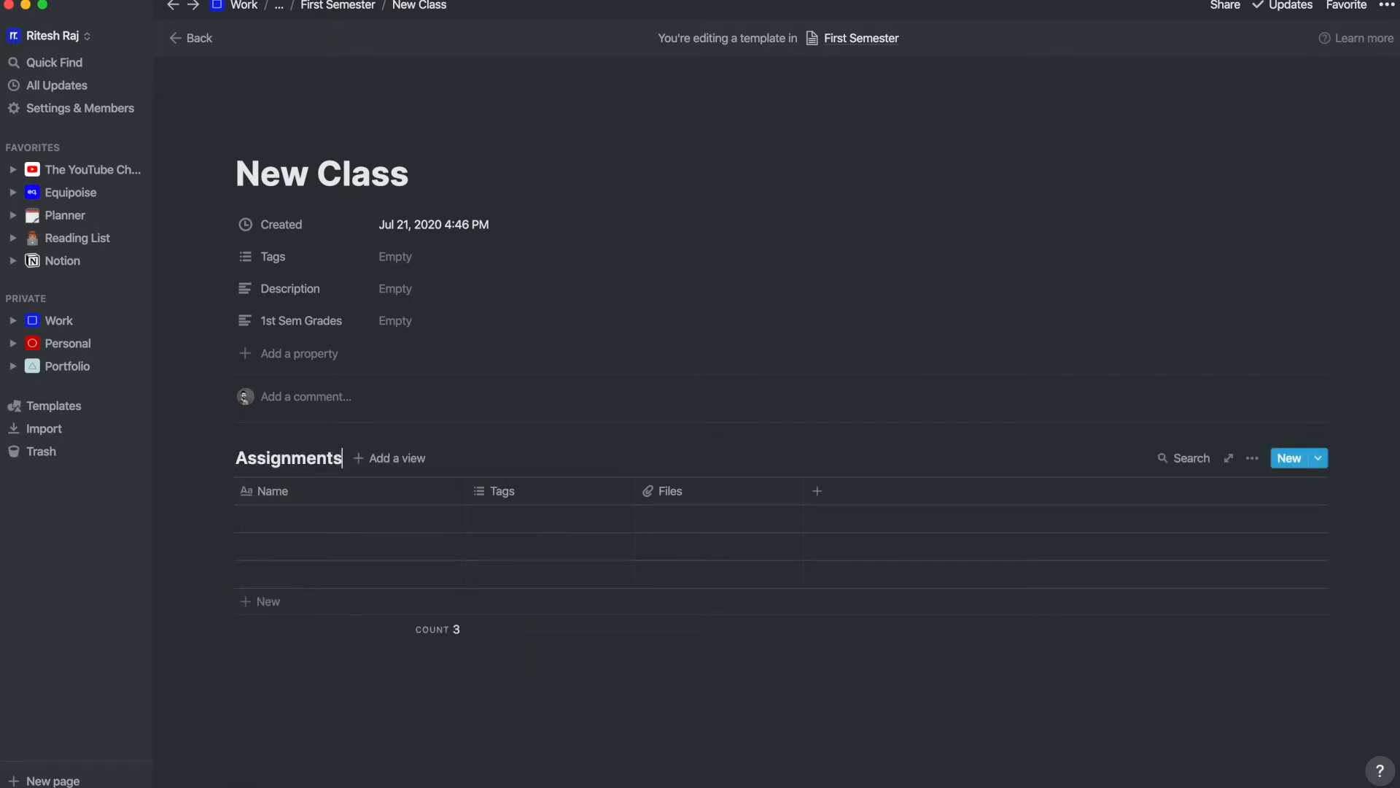
Step: Name the first two rows of the Assignments table "Assignment 01" and "Assignment 02"
{"action": "left_click", "coordinate": [259, 518]}
{"action": "type", "text": "Assignment 01"}
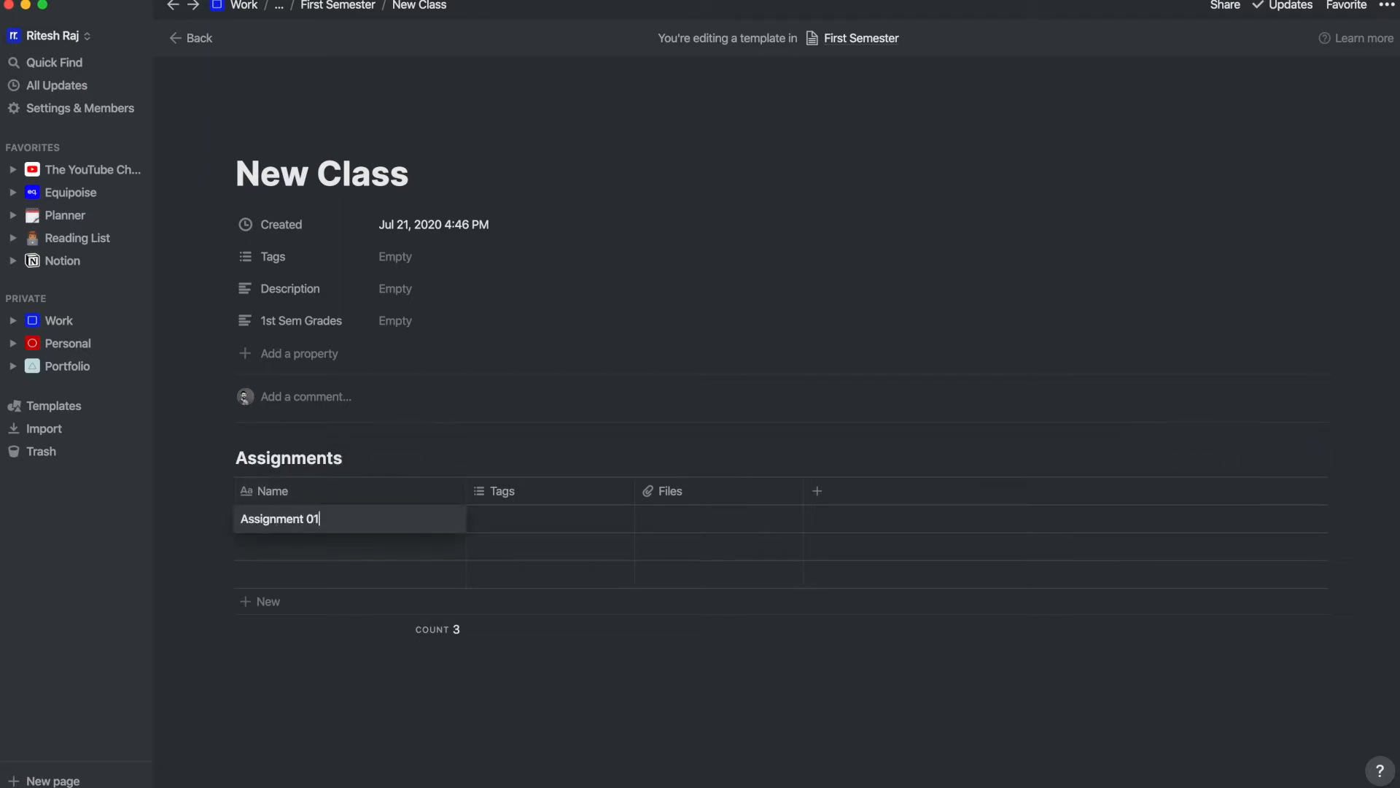
{"action": "key", "text": "Return"}
{"action": "key", "text": "Down"}
{"action": "type", "text": "As"}
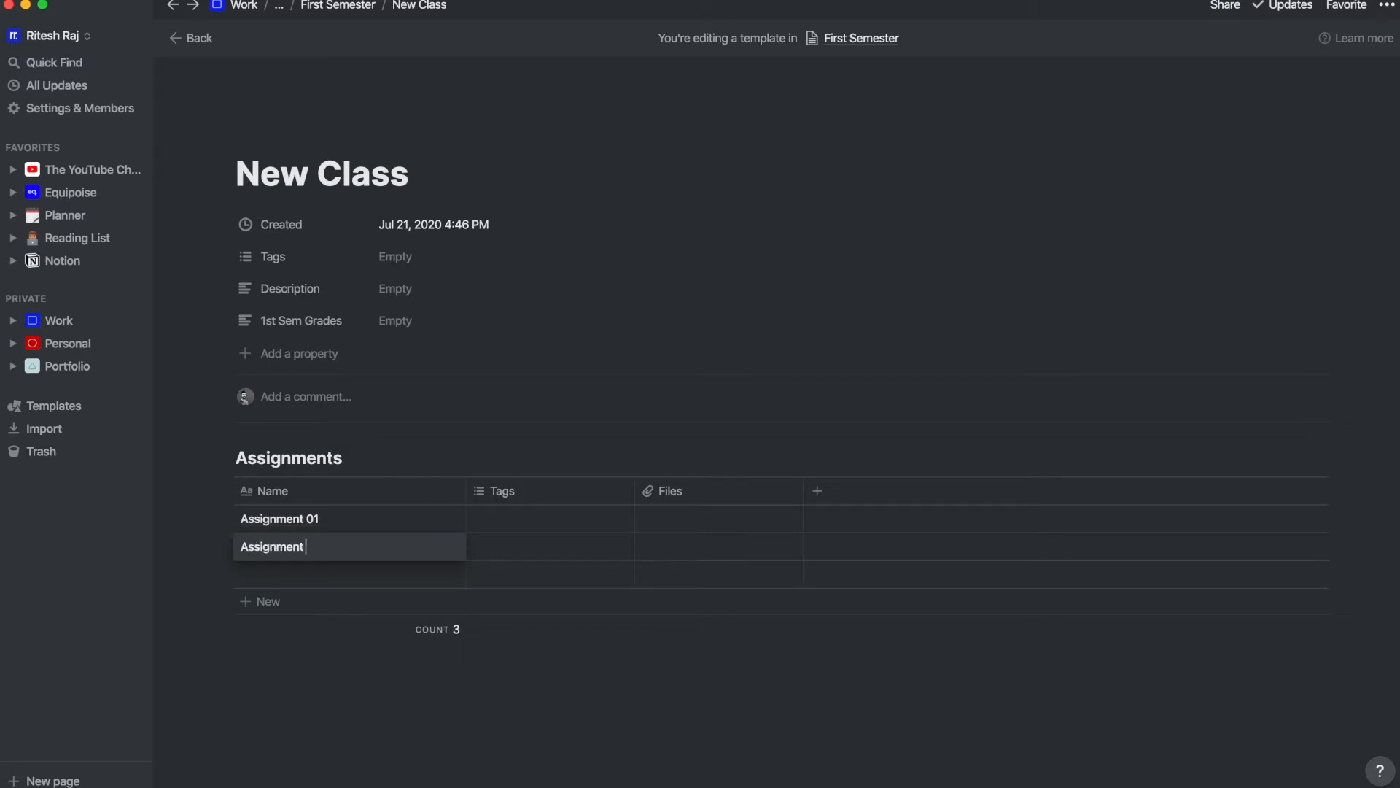
{"action": "left_click", "coordinate": [516, 489]}
{"action": "mouse_move", "coordinate": [536, 246]}
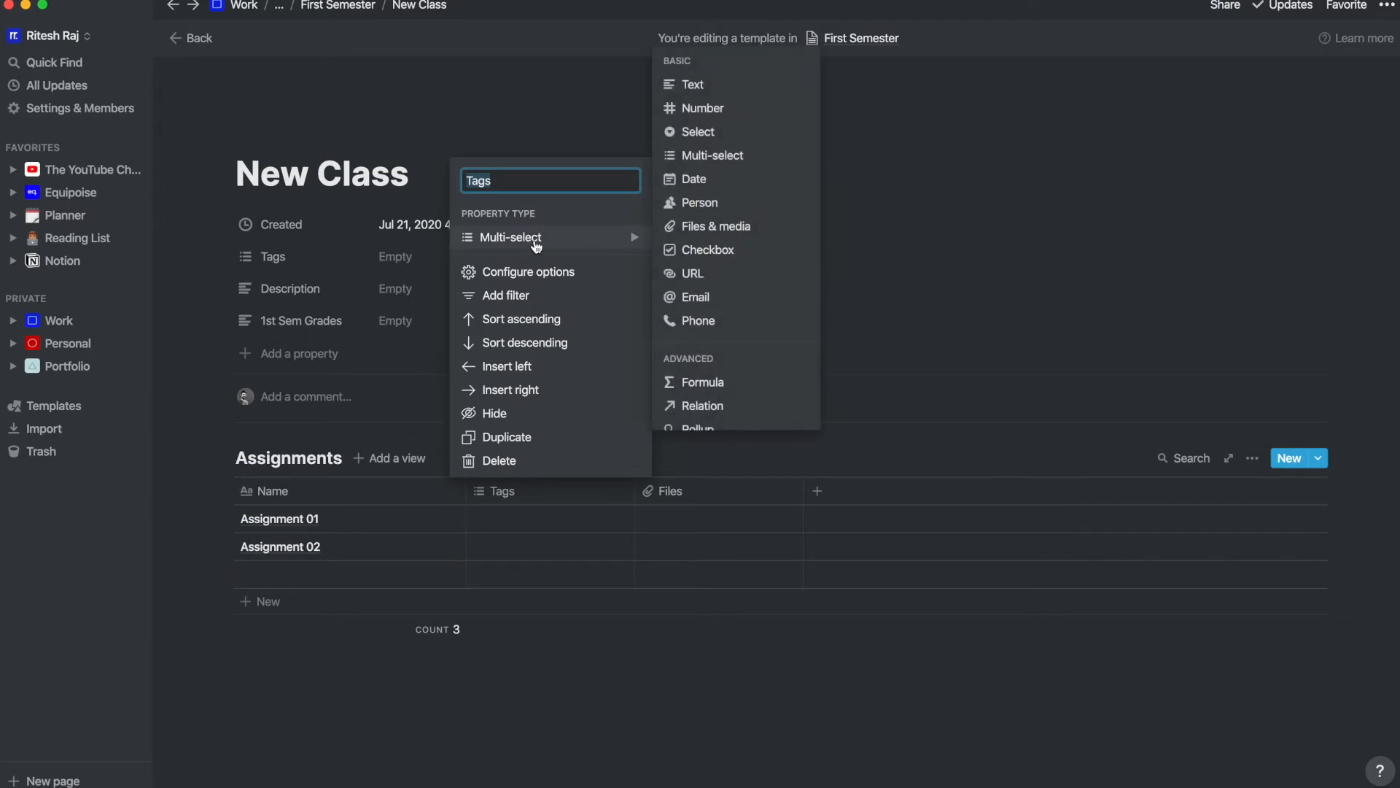
{"action": "left_click", "coordinate": [887, 454]}
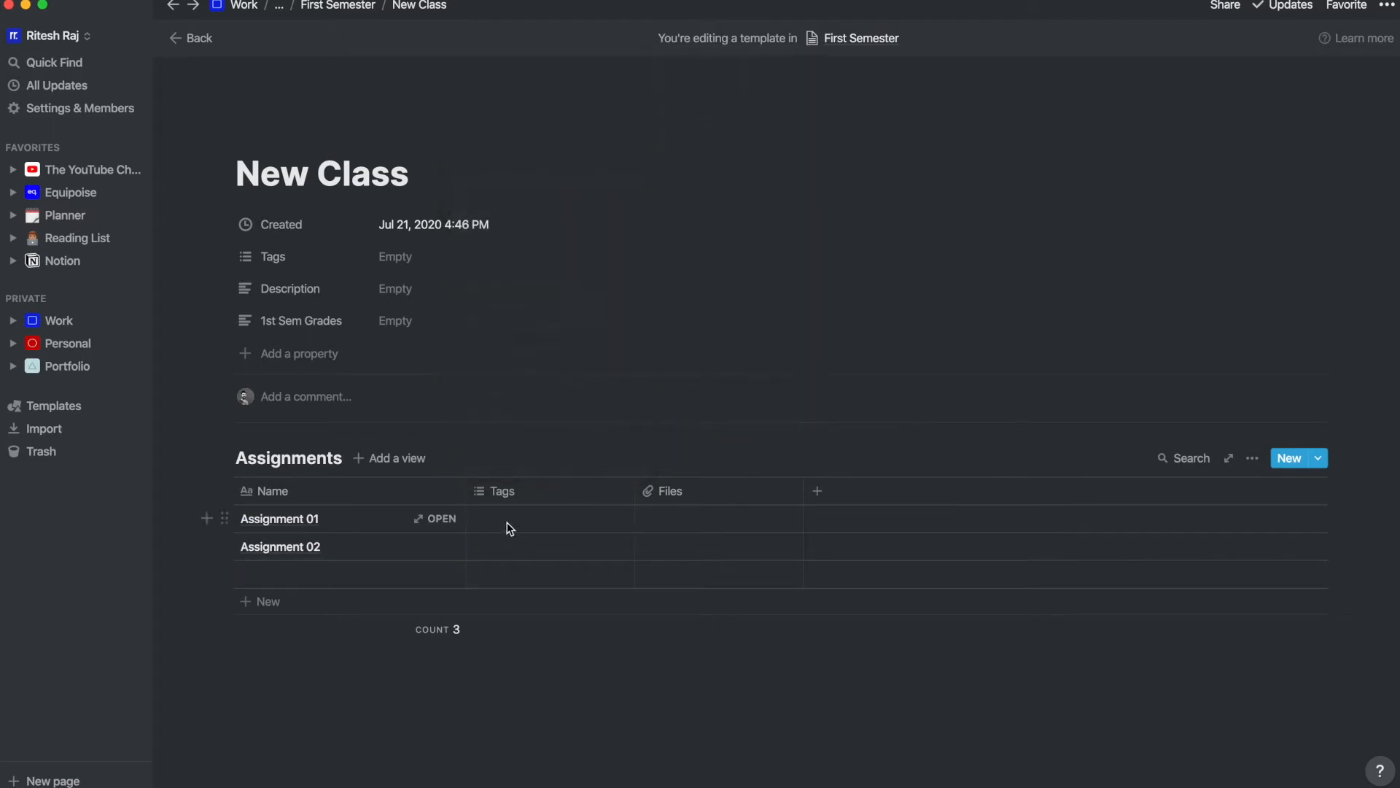
{"action": "left_click", "coordinate": [506, 522]}
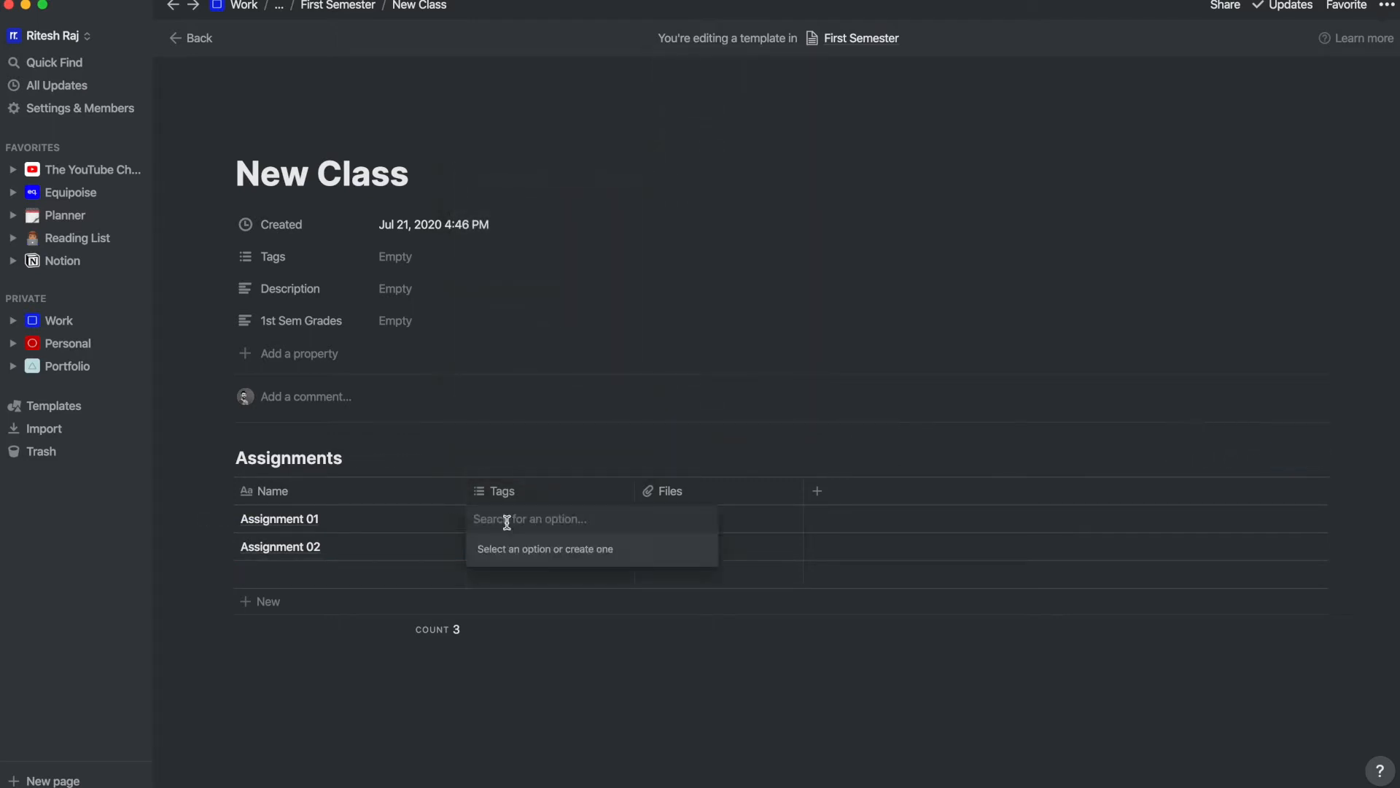
{"action": "key", "text": "Escape"}
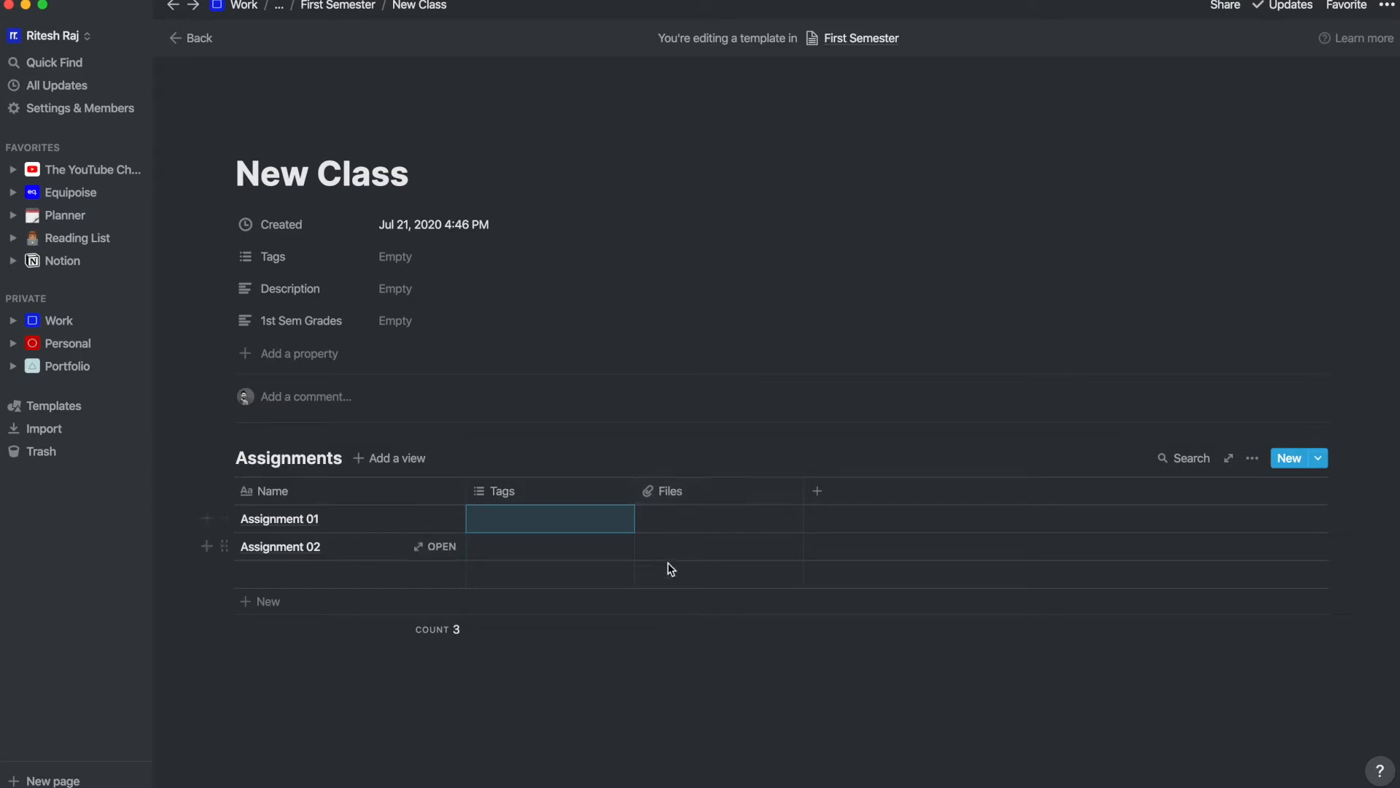
Step: Add a Date property named "Date" to the Assignments table and place it between the Name and Tags columns
{"action": "left_click", "coordinate": [820, 494]}
{"action": "mouse_move", "coordinate": [857, 270]}
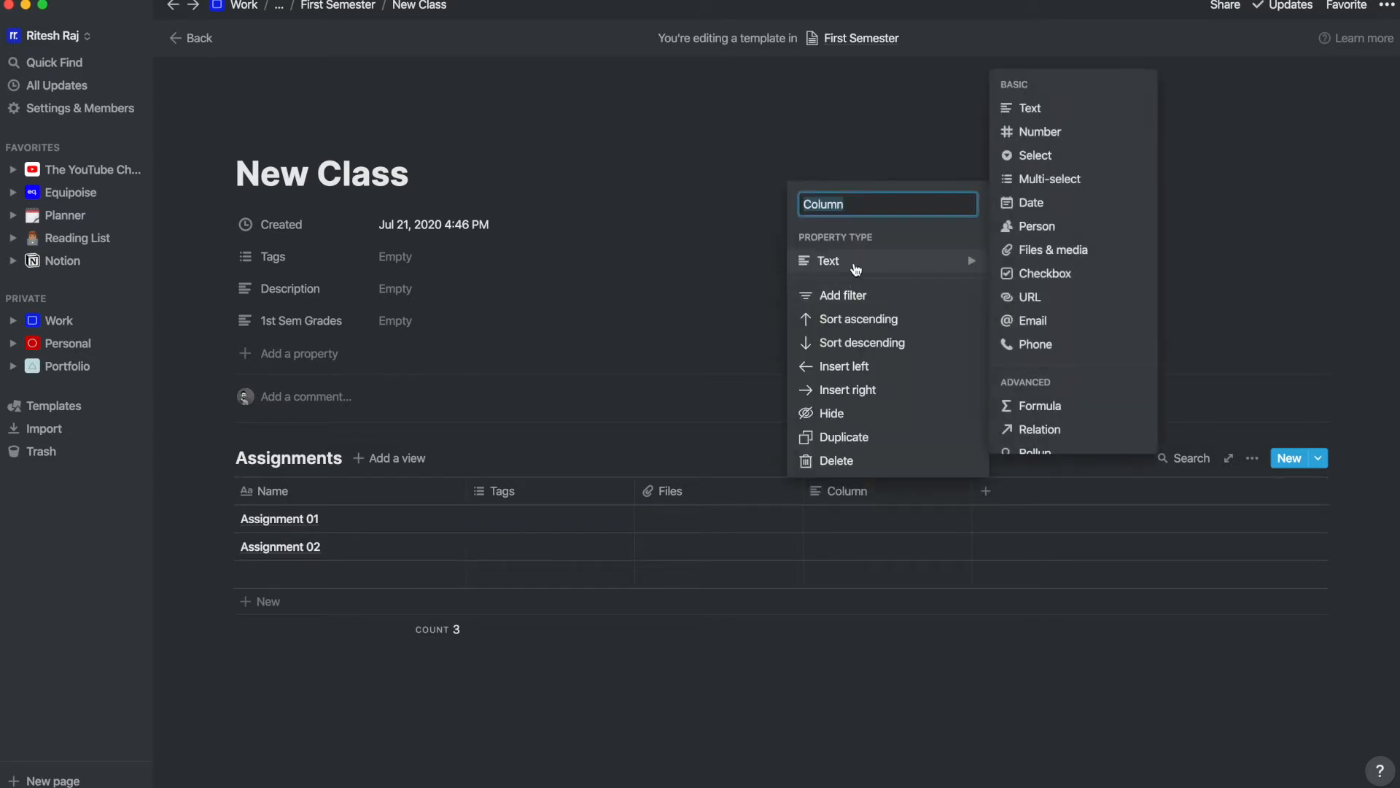
{"action": "type", "text": "Date"}
{"action": "left_click", "coordinate": [1032, 204]}
{"action": "left_click_drag", "start_coordinate": [837, 493], "coordinate": [562, 490]}
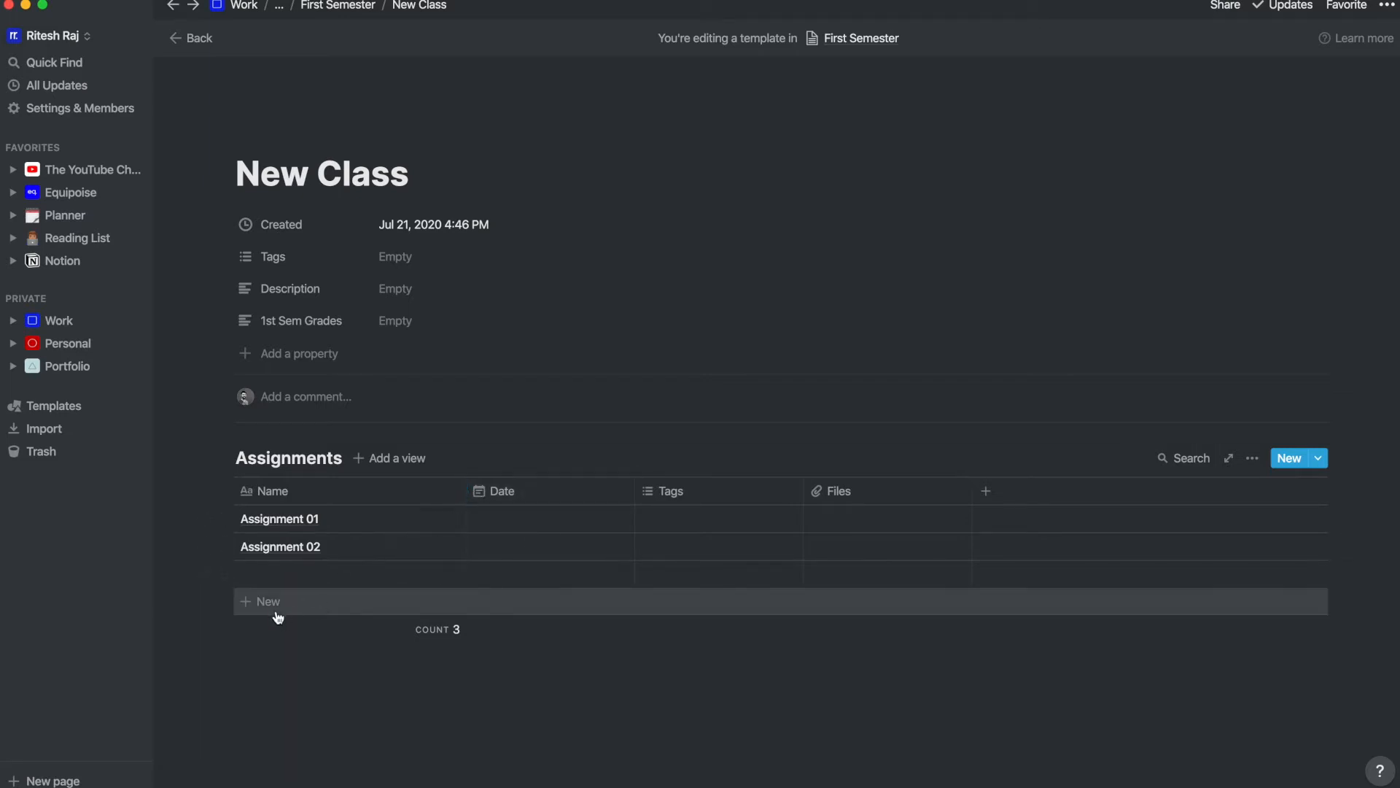
Step: Insert a second inline table below Assignments and title it "Classes Held"
{"action": "left_click", "coordinate": [245, 699]}
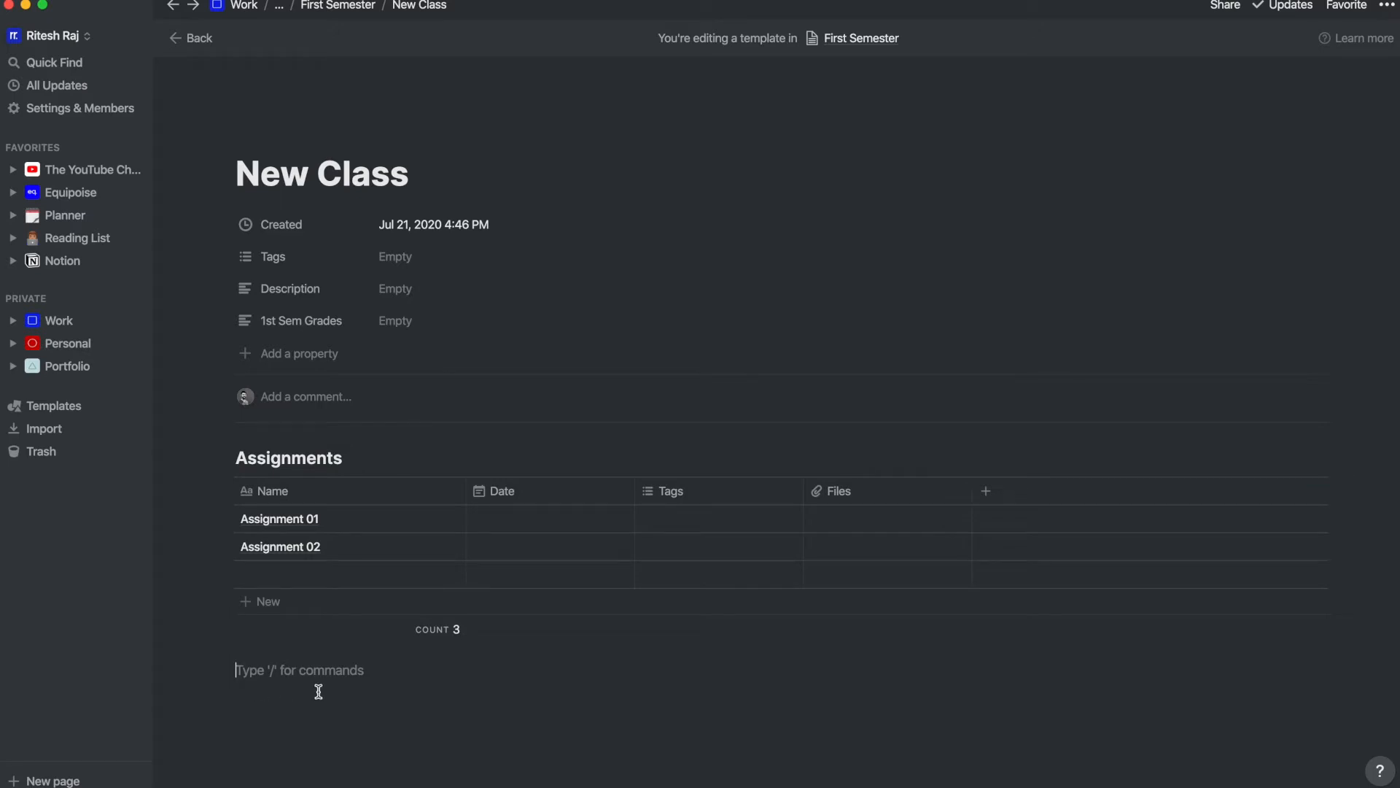
{"action": "type", "text": "/tab"}
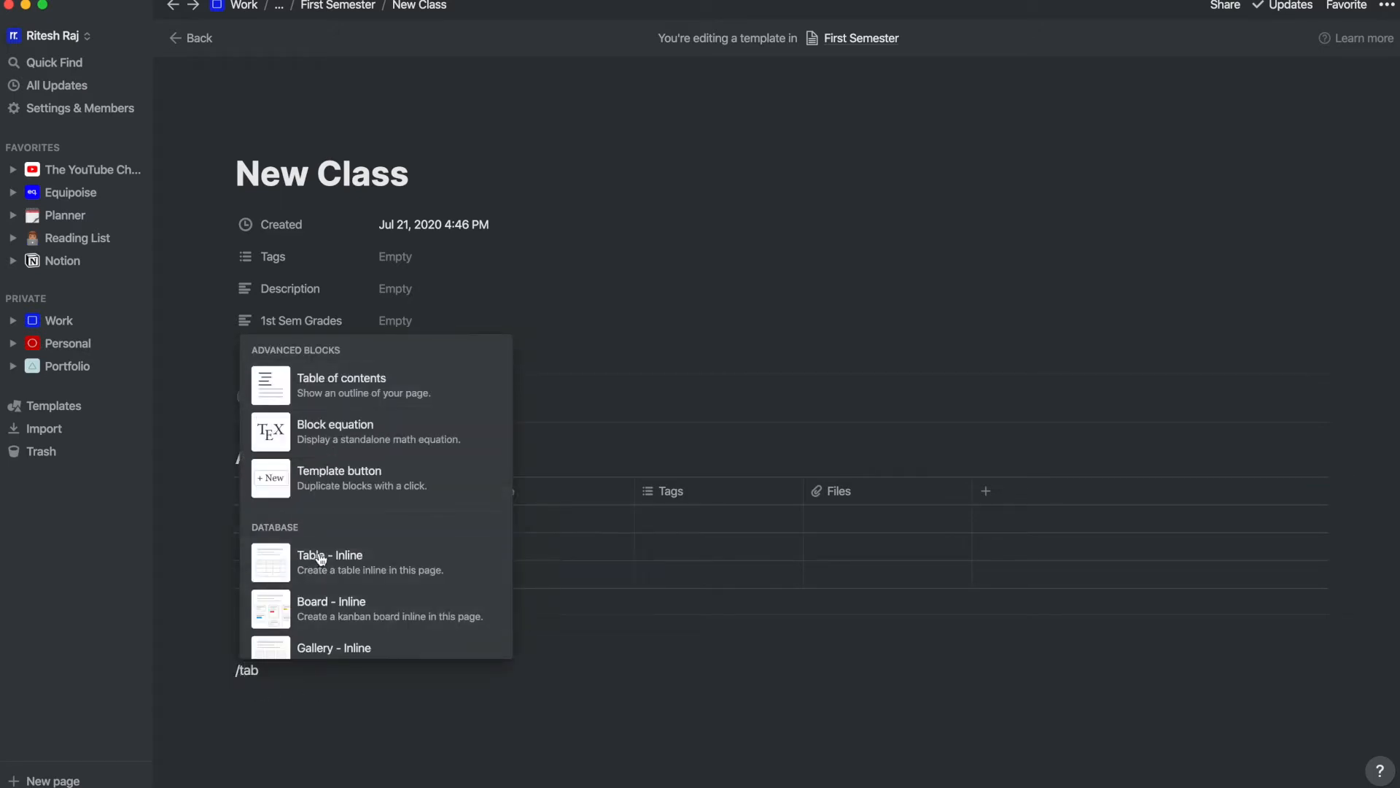
{"action": "left_click", "coordinate": [321, 559]}
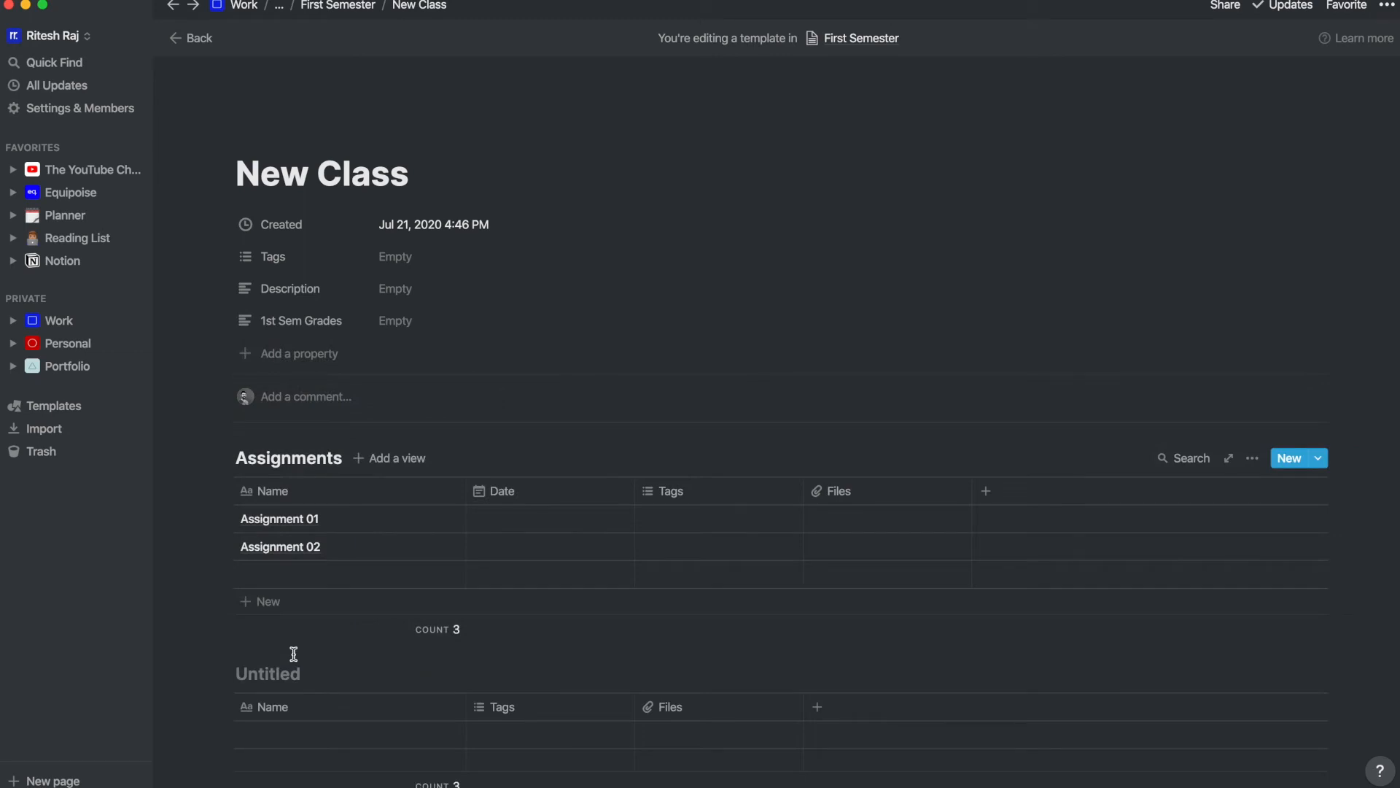
{"action": "type", "text": "Classes Held"}
Step: Name the three rows of the Classes Held table "Agenda 01", "Agenda 02" and "Agenda 03"
{"action": "scroll", "coordinate": [282, 534], "scroll_direction": "down", "scroll_amount": 3}
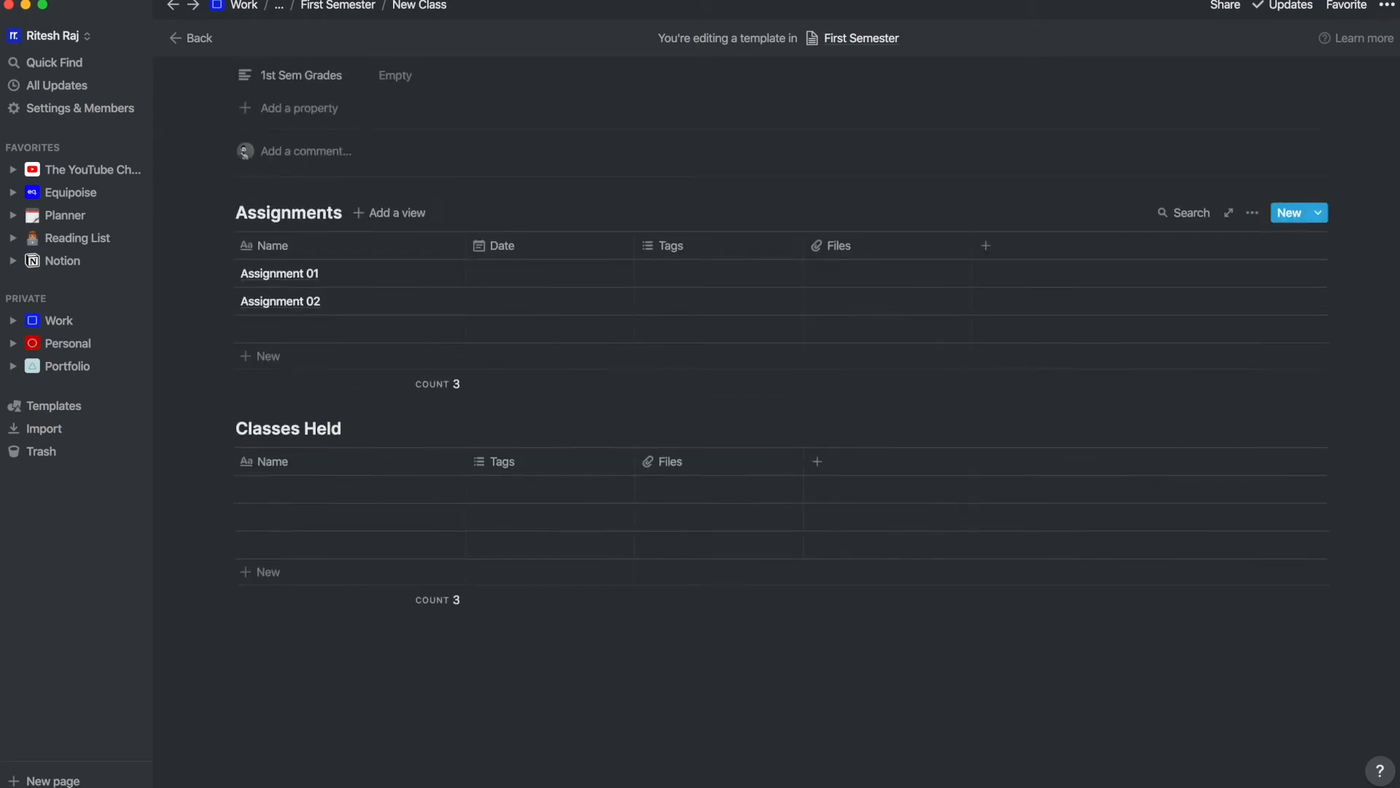
{"action": "left_click", "coordinate": [289, 503]}
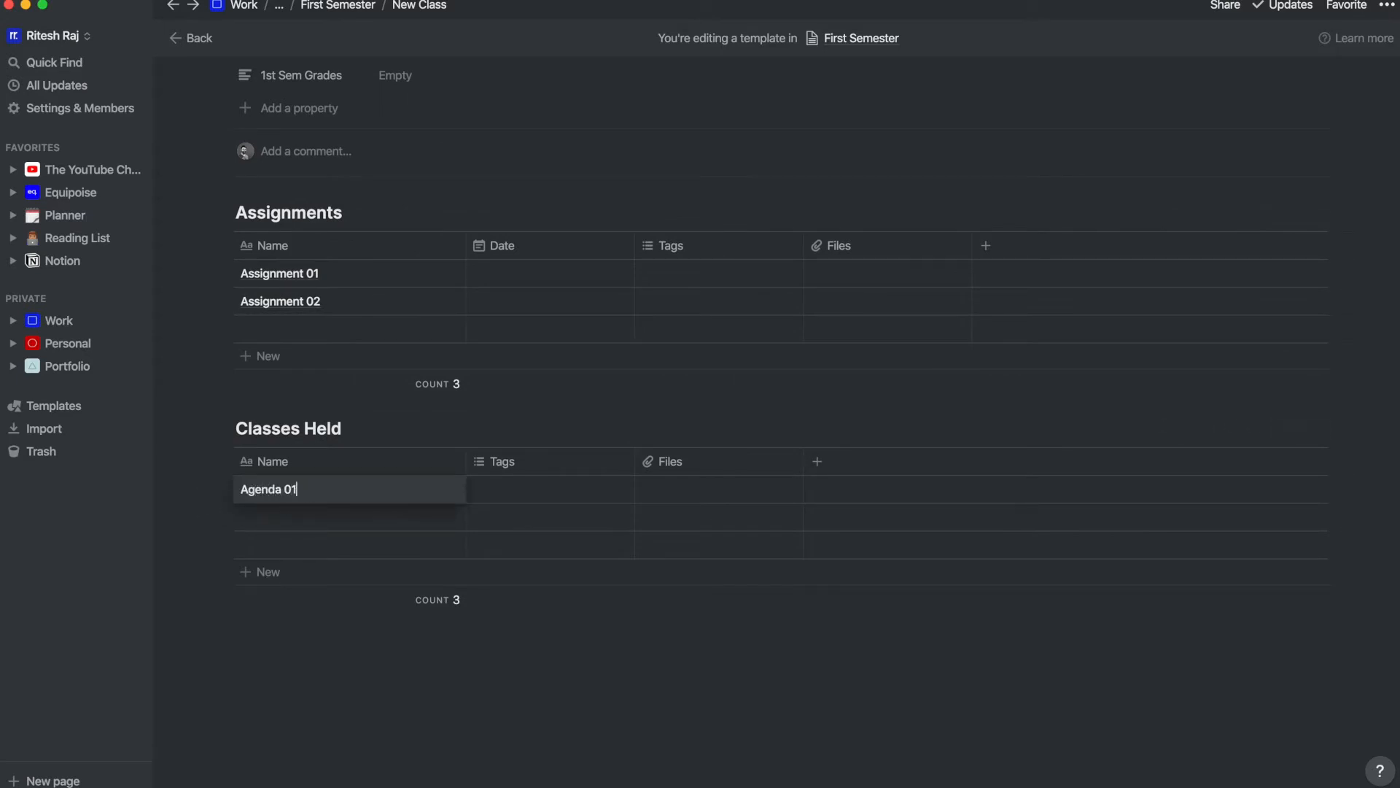
{"action": "key", "text": "Return"}
{"action": "type", "text": "Agenda 02"}
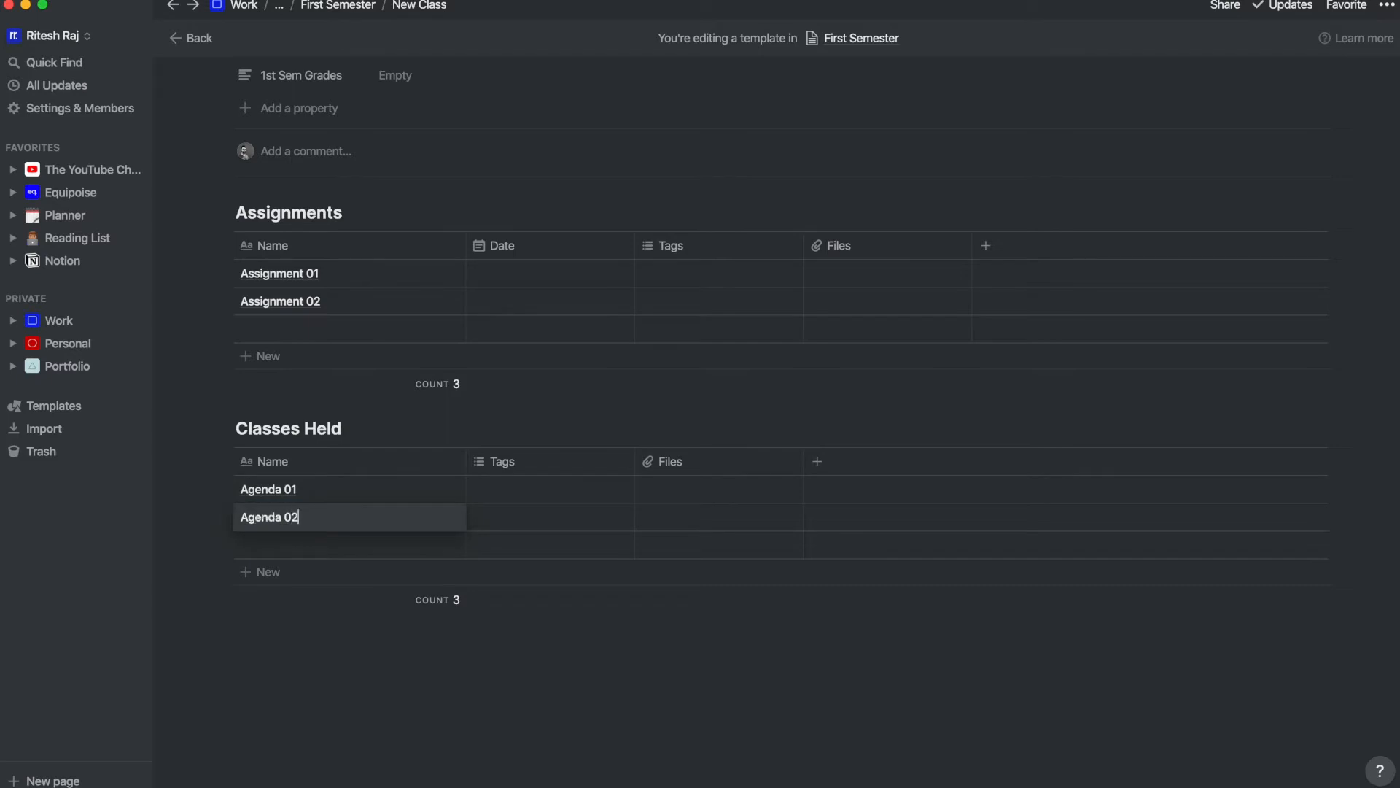
{"action": "key", "text": "Return"}
{"action": "type", "text": "Agenda 03"}
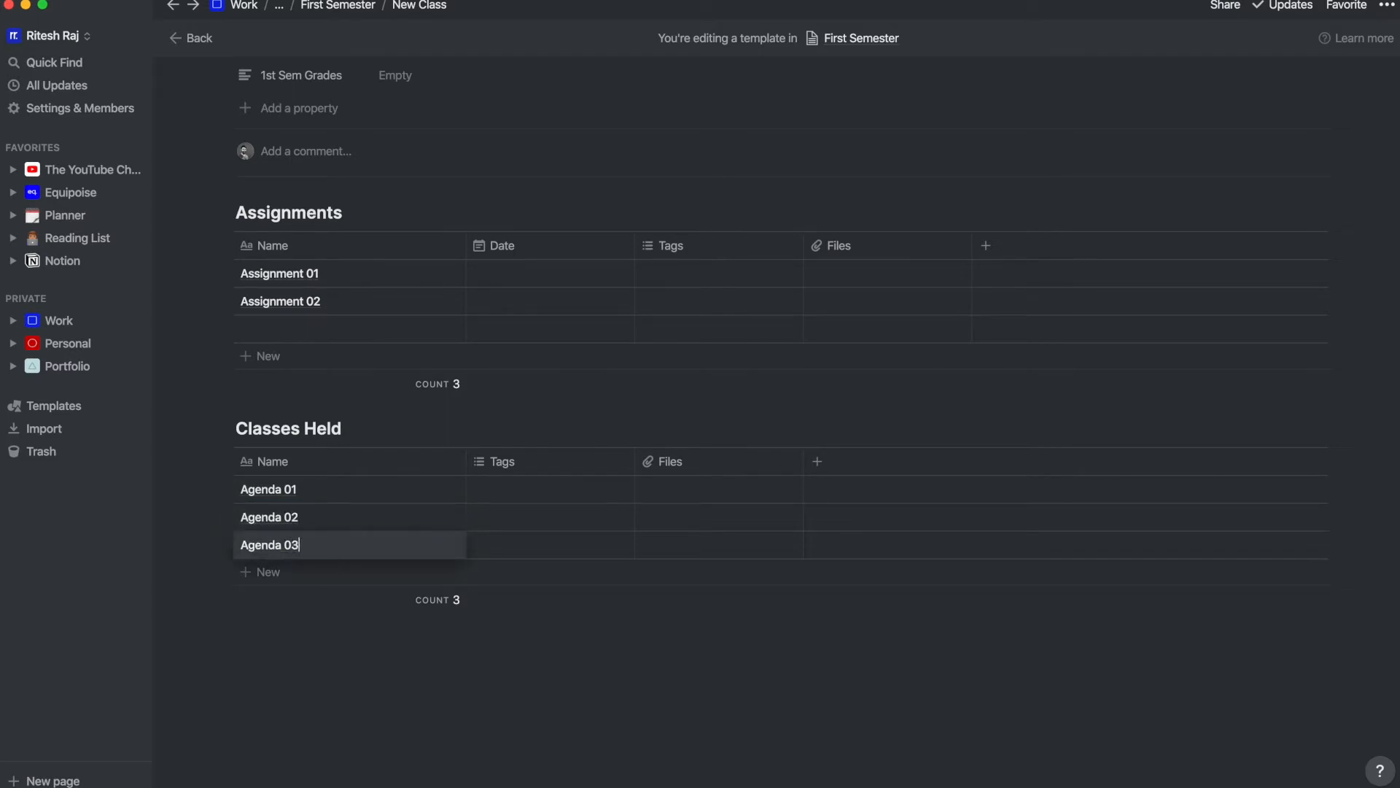
{"action": "key", "text": "Escape"}
Step: Rename the Tags column of the Classes Held table to "Date" and change its property type to Date
{"action": "left_click", "coordinate": [503, 463]}
{"action": "type", "text": "Date"}
{"action": "mouse_move", "coordinate": [575, 207]}
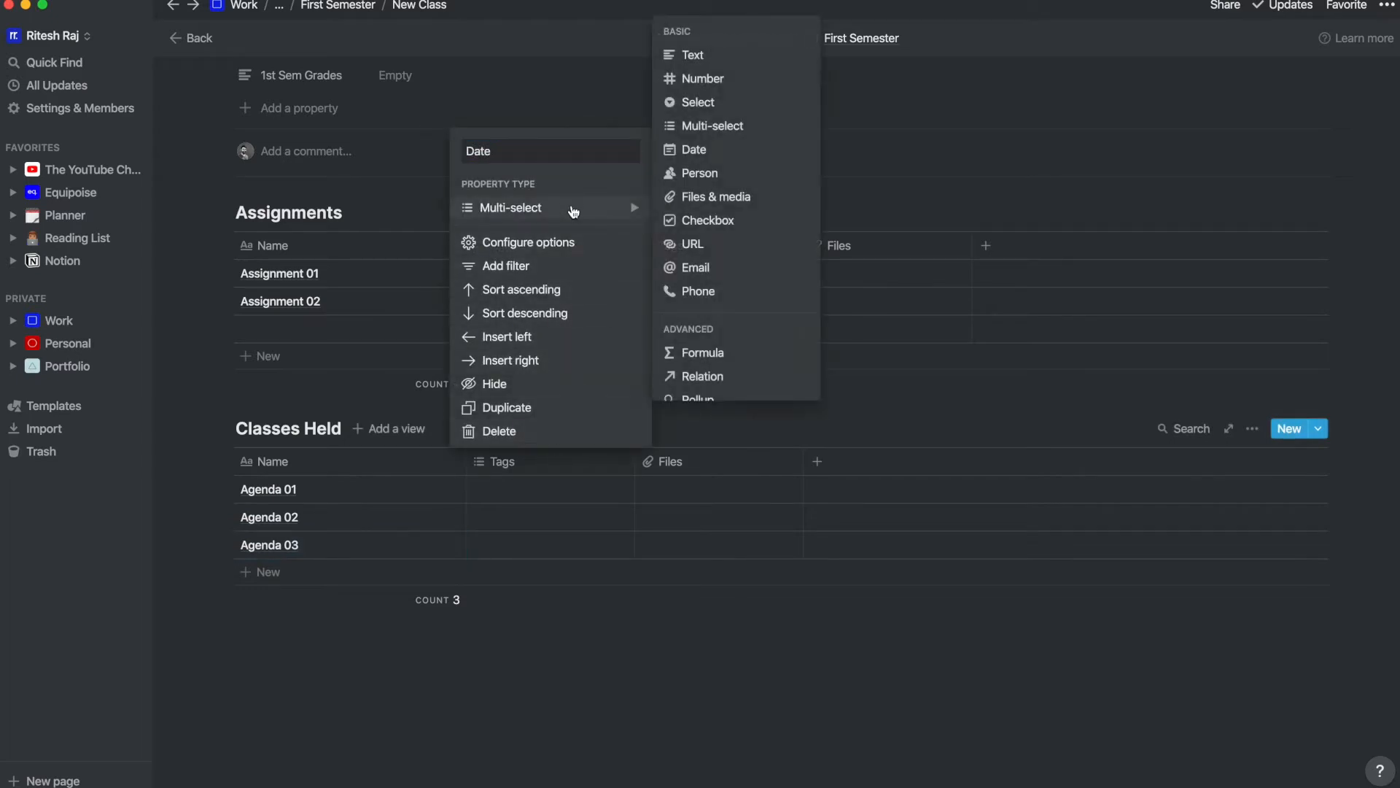
{"action": "left_click", "coordinate": [695, 148]}
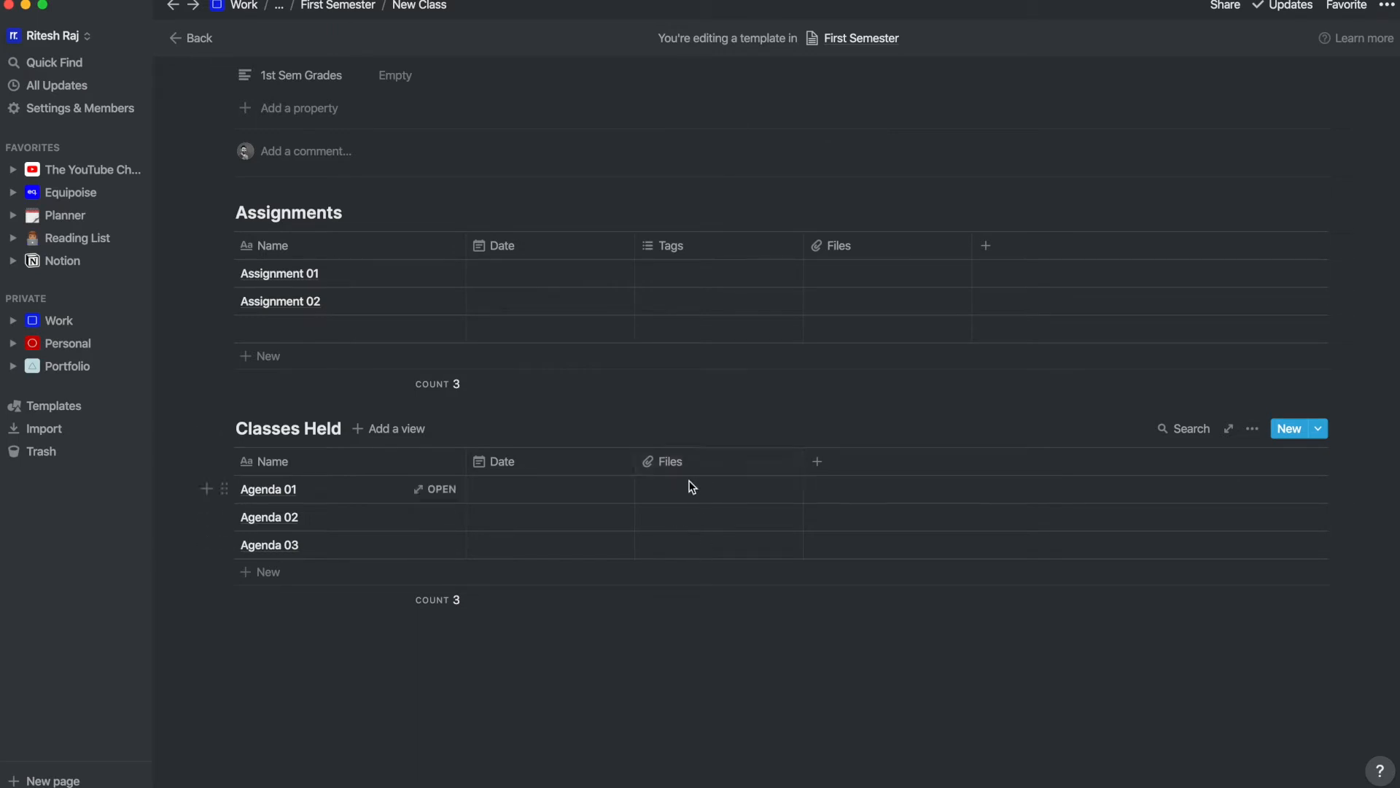
Step: Add a text column named "Notes" after the Files column of the Classes Held table
{"action": "left_click", "coordinate": [821, 470]}
{"action": "type", "text": "Notes"}
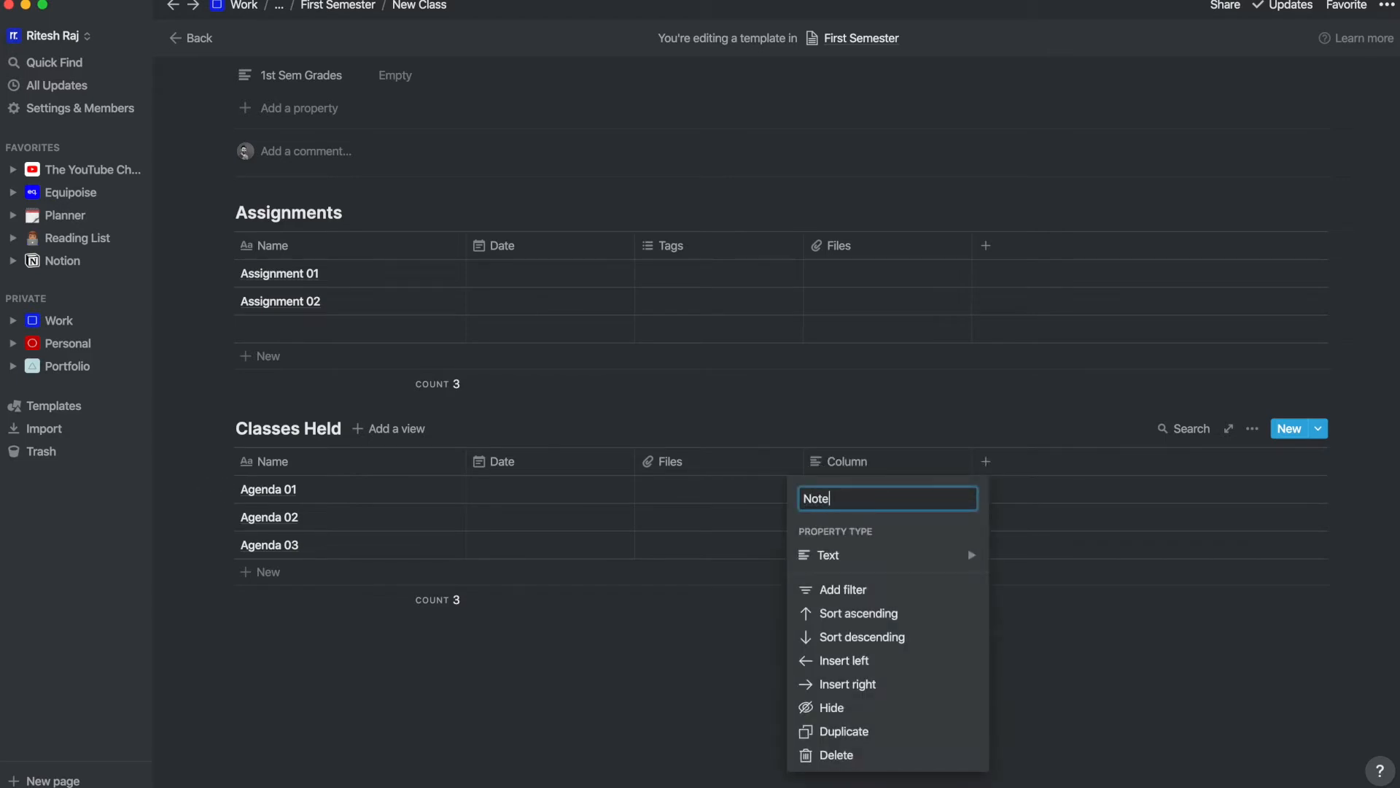
{"action": "left_click", "coordinate": [1041, 627]}
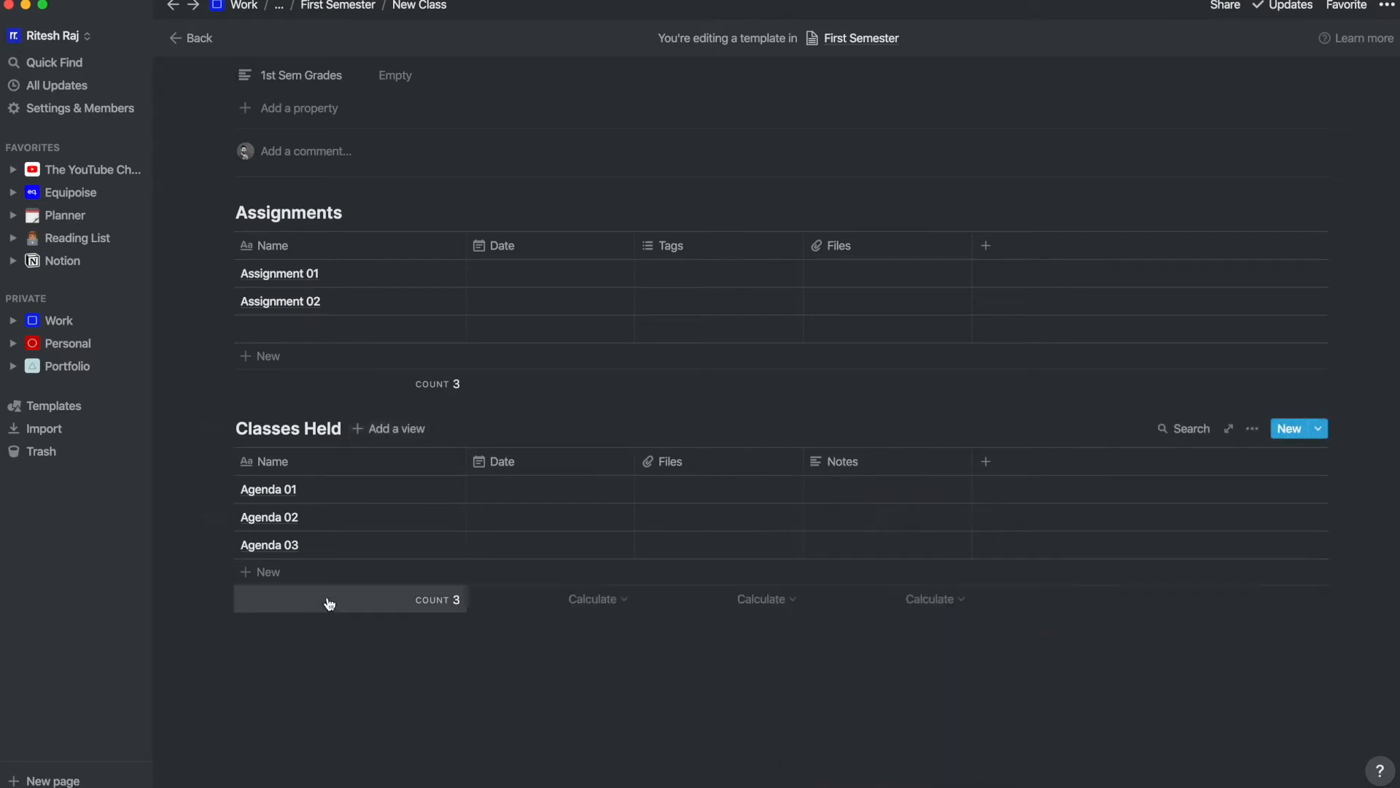
Step: Insert a third inline table below Classes Held and title it "Presentations"
{"action": "scroll", "coordinate": [265, 433], "scroll_direction": "down", "scroll_amount": 2}
{"action": "left_click", "coordinate": [272, 561]}
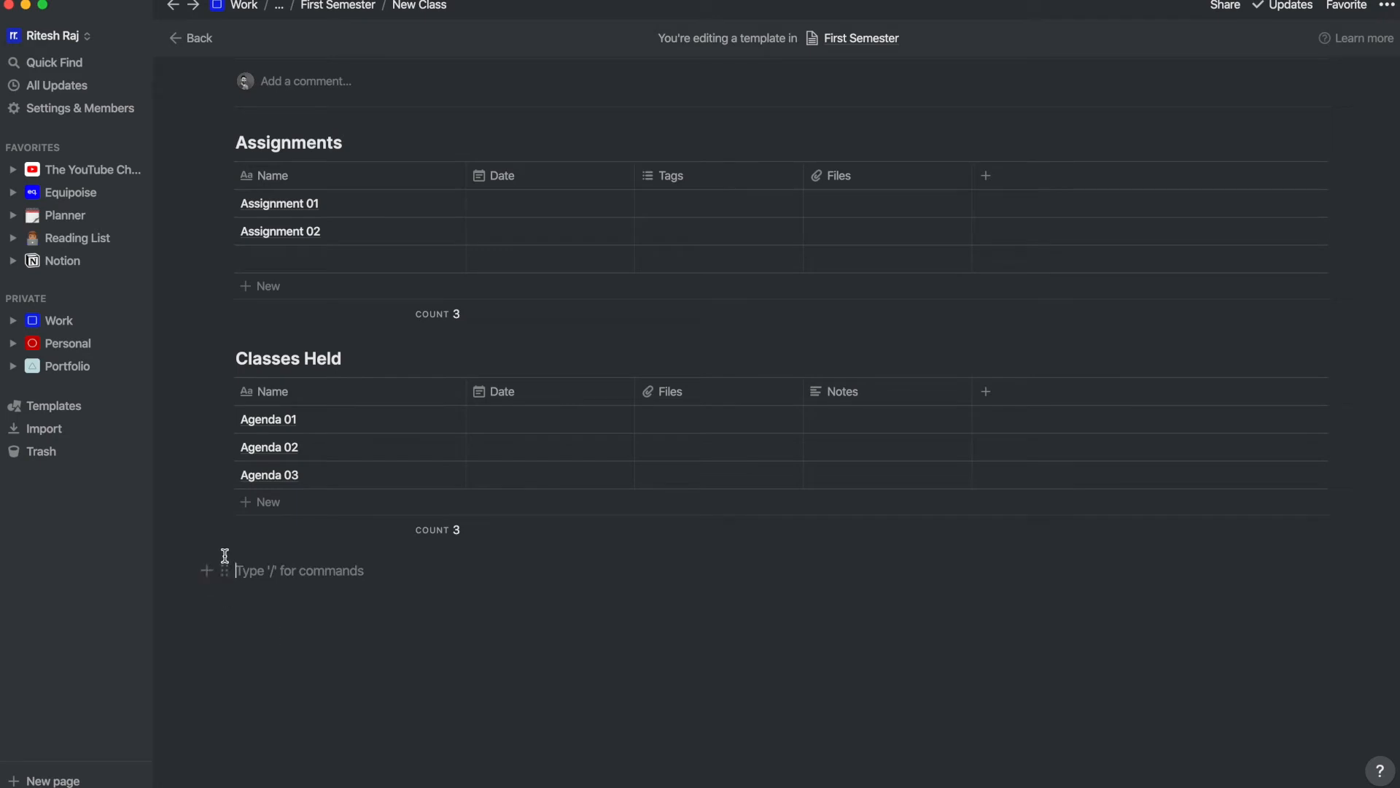
{"action": "type", "text": "/"}
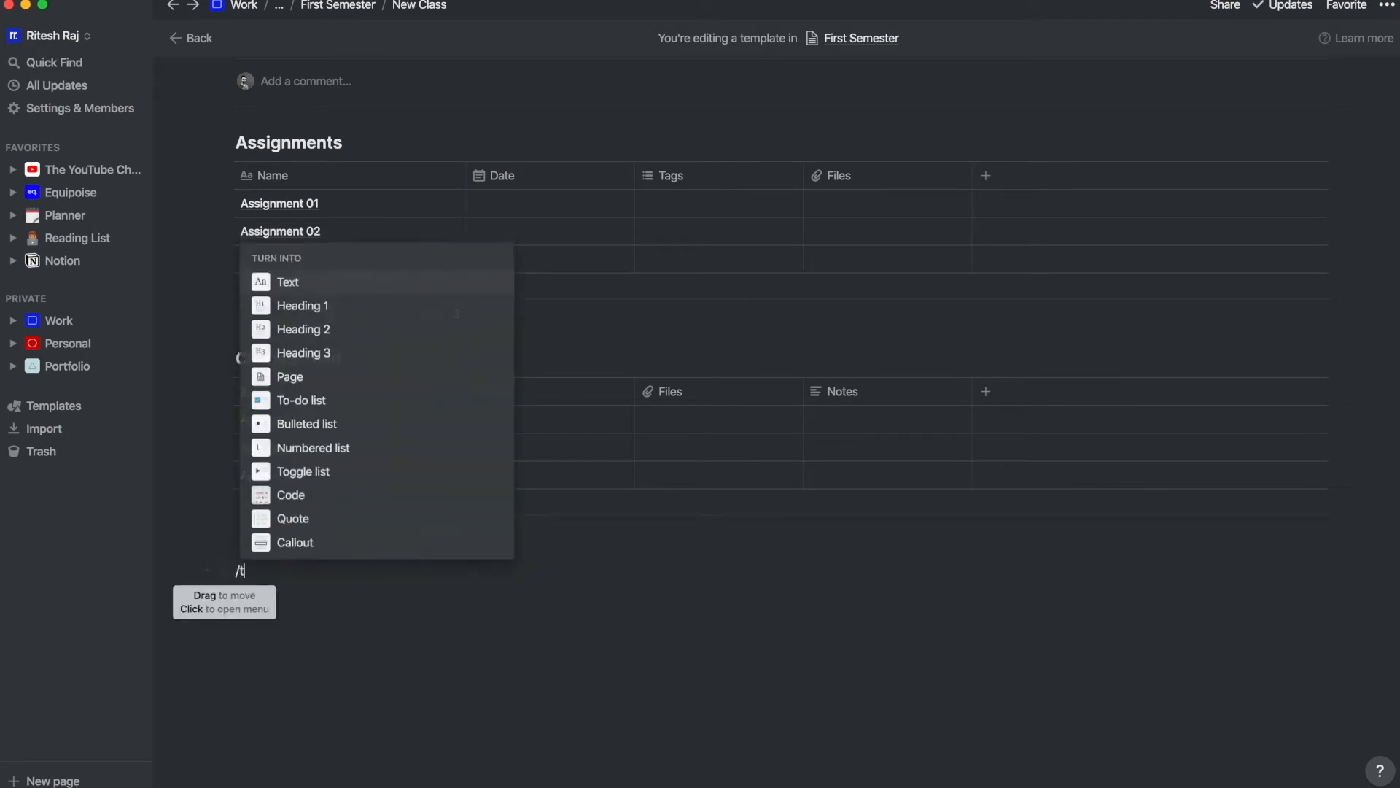
{"action": "type", "text": "table"}
{"action": "left_click", "coordinate": [309, 474]}
{"action": "type", "text": "Presentations"}
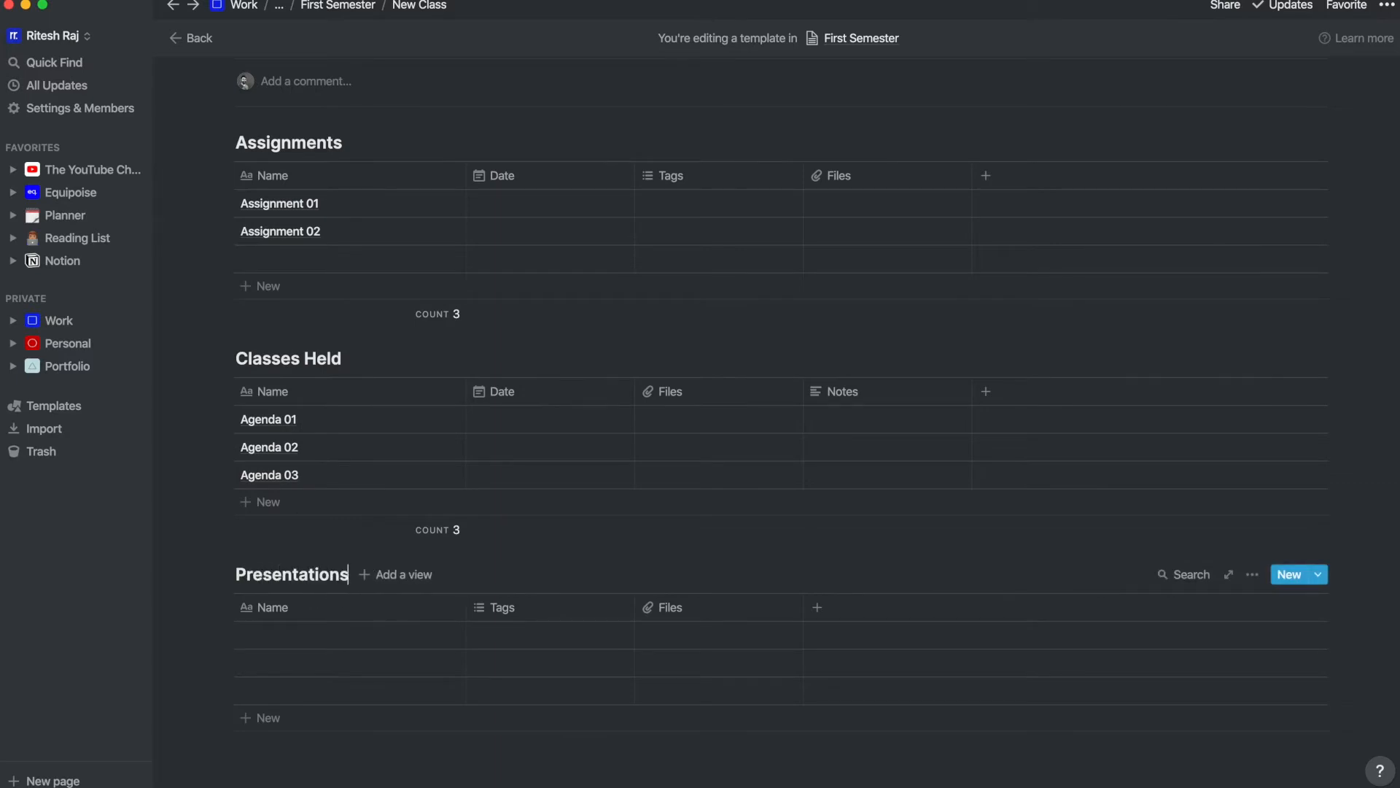
Step: Name the first two rows of the Presentations table "Presentation 01" and "Presentation 02"
{"action": "left_click", "coordinate": [256, 634]}
{"action": "type", "text": "Presentation 01"}
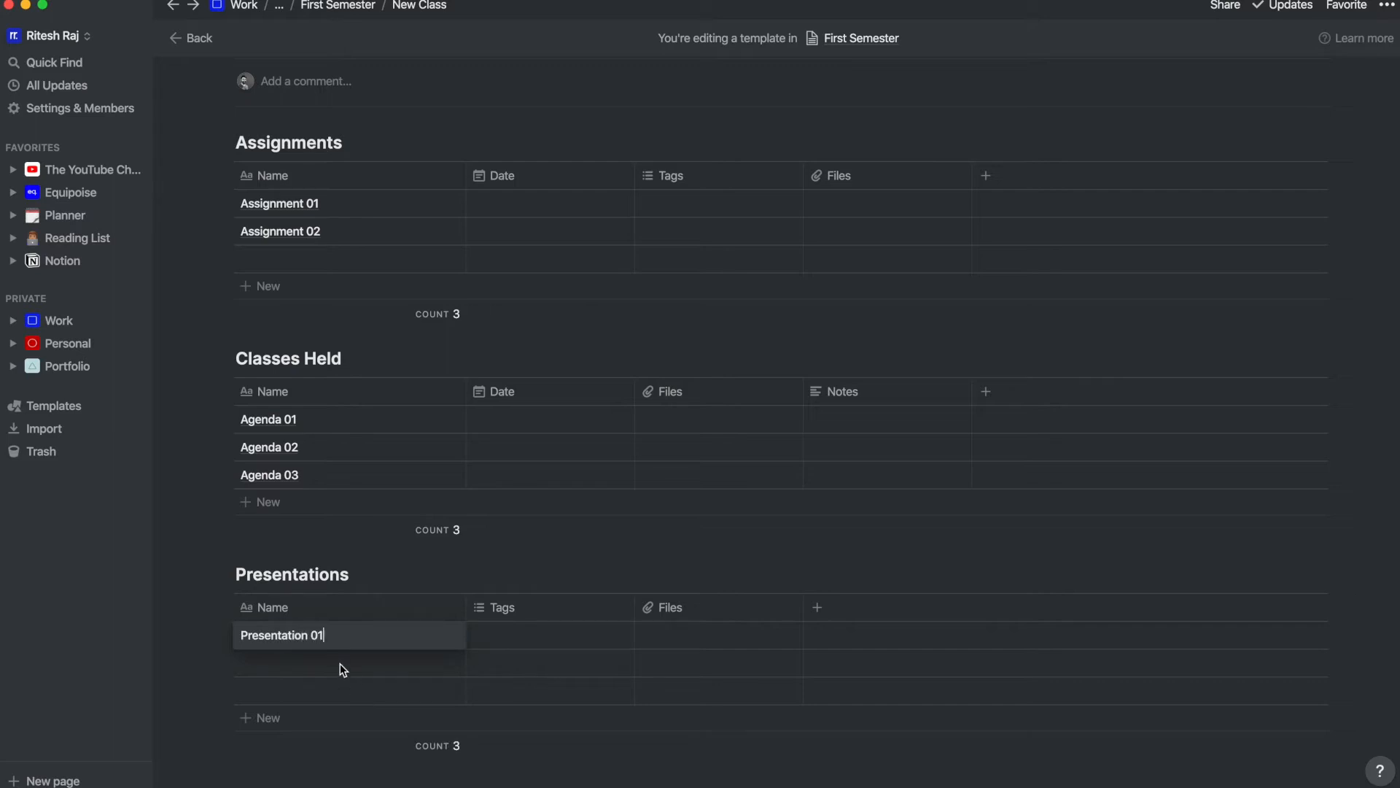
{"action": "left_click", "coordinate": [339, 663]}
{"action": "type", "text": "Presentation 01"}
{"action": "key", "text": "Return"}
{"action": "type", "text": "Pres"}
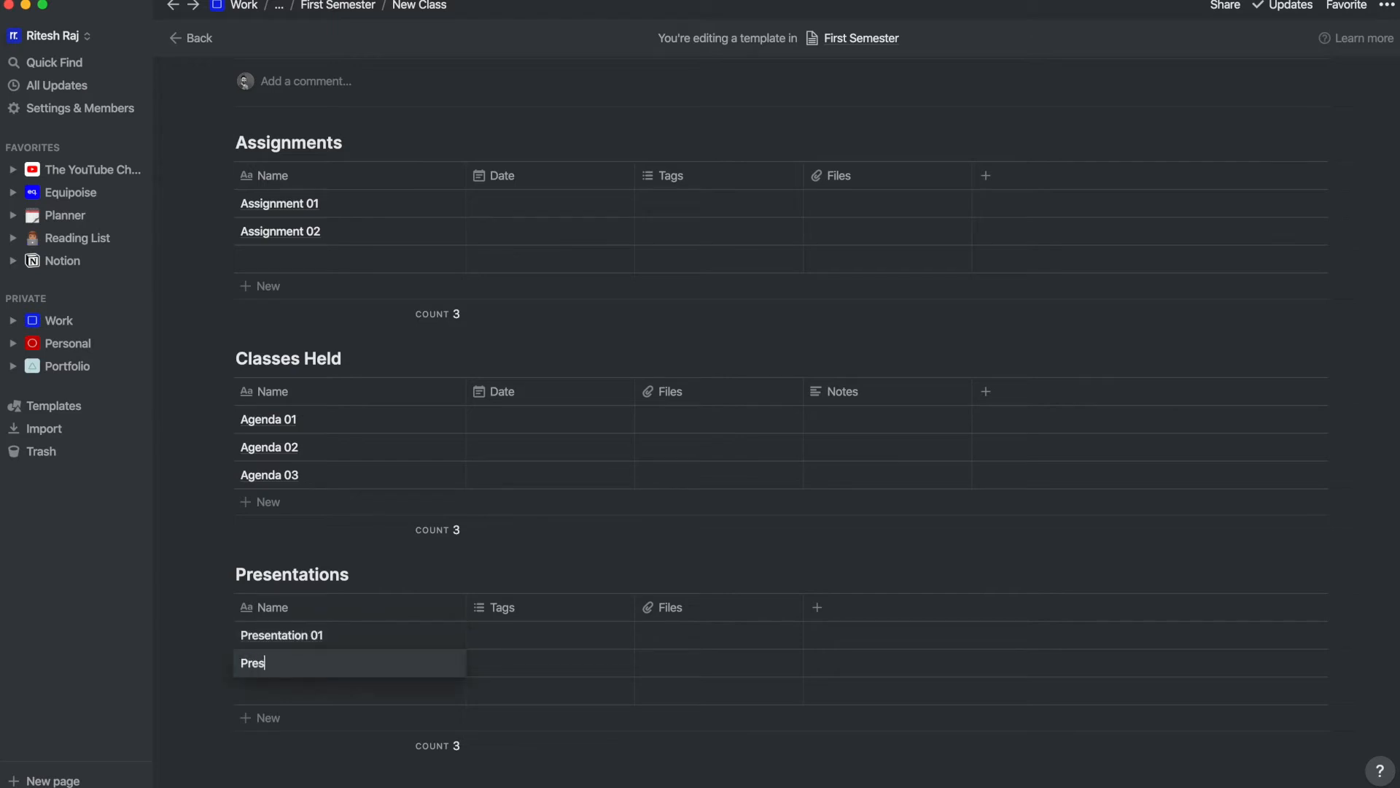
{"action": "type", "text": "entation 02"}
Step: Change the Presentations table's Tags column to the Date property type and rename it "Date"
{"action": "left_click", "coordinate": [536, 612]}
{"action": "left_click", "coordinate": [548, 611]}
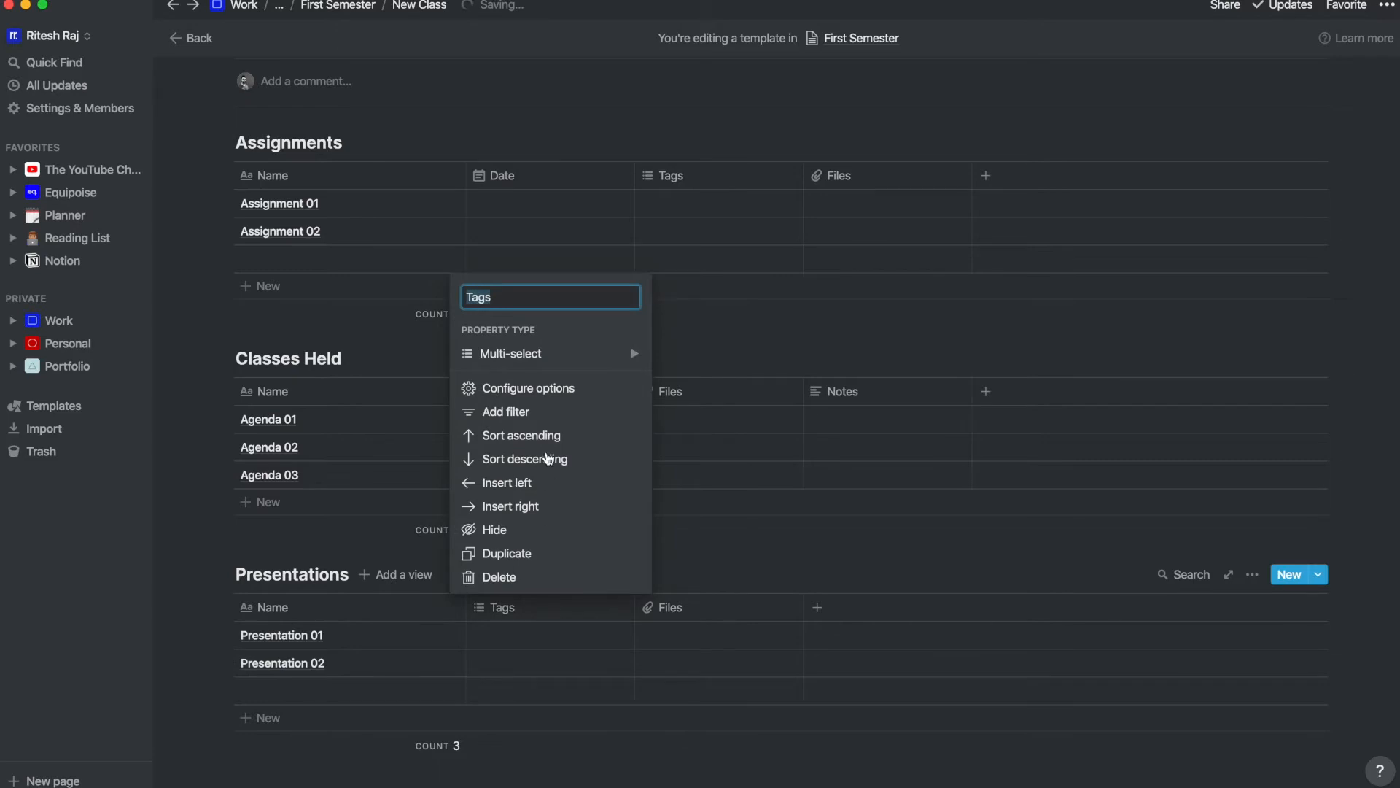
{"action": "mouse_move", "coordinate": [542, 353]}
{"action": "left_click", "coordinate": [693, 301]}
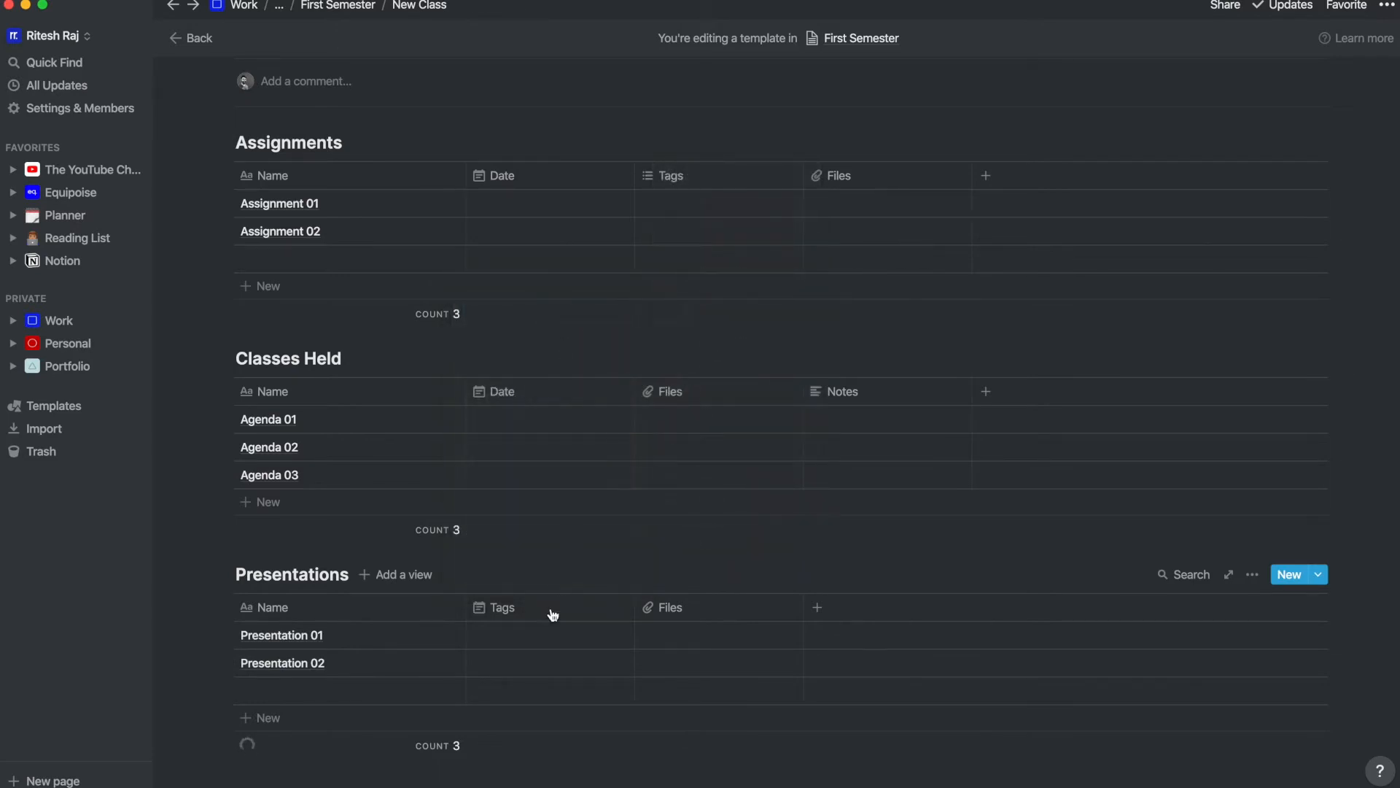
{"action": "left_click", "coordinate": [514, 614]}
{"action": "type", "text": "Date"}
{"action": "mouse_move", "coordinate": [494, 365]}
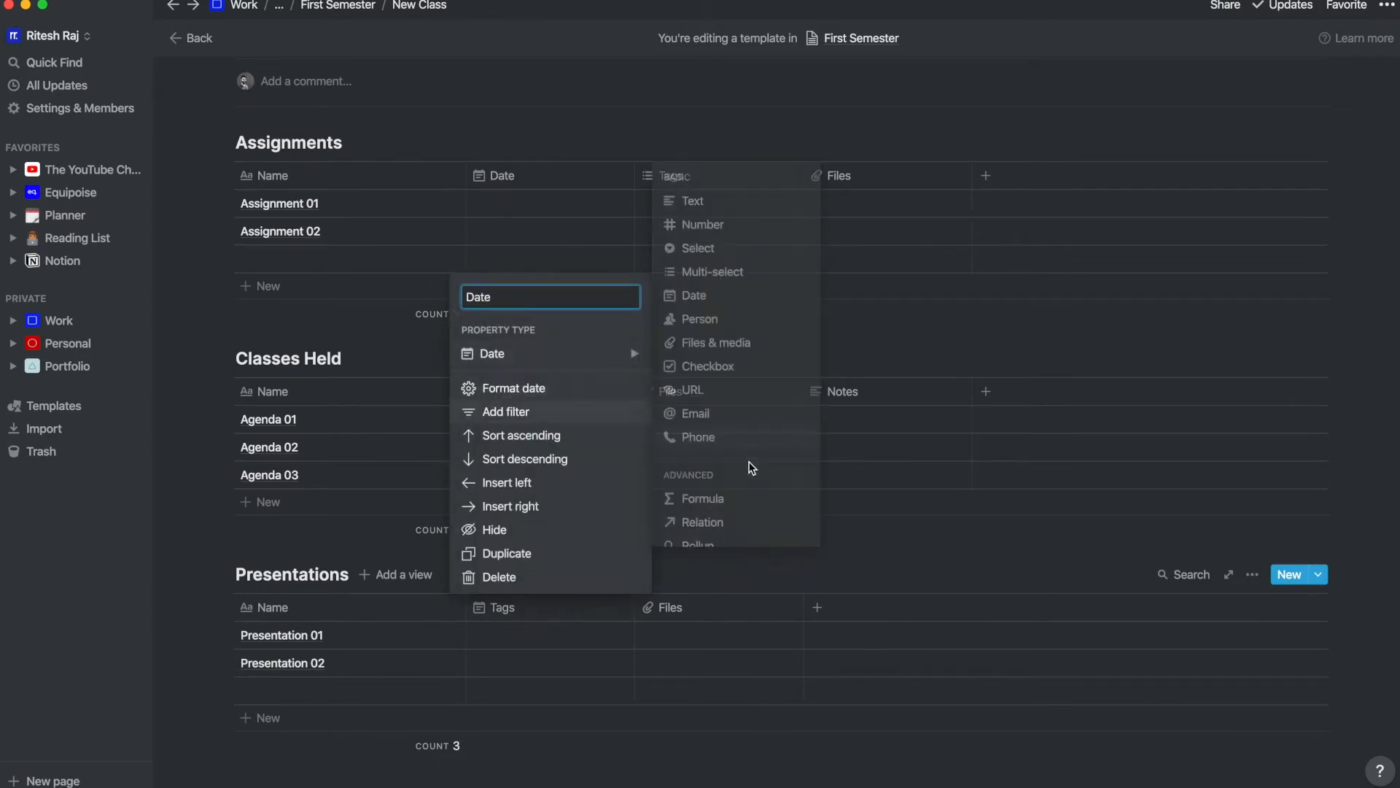
{"action": "left_click", "coordinate": [370, 534]}
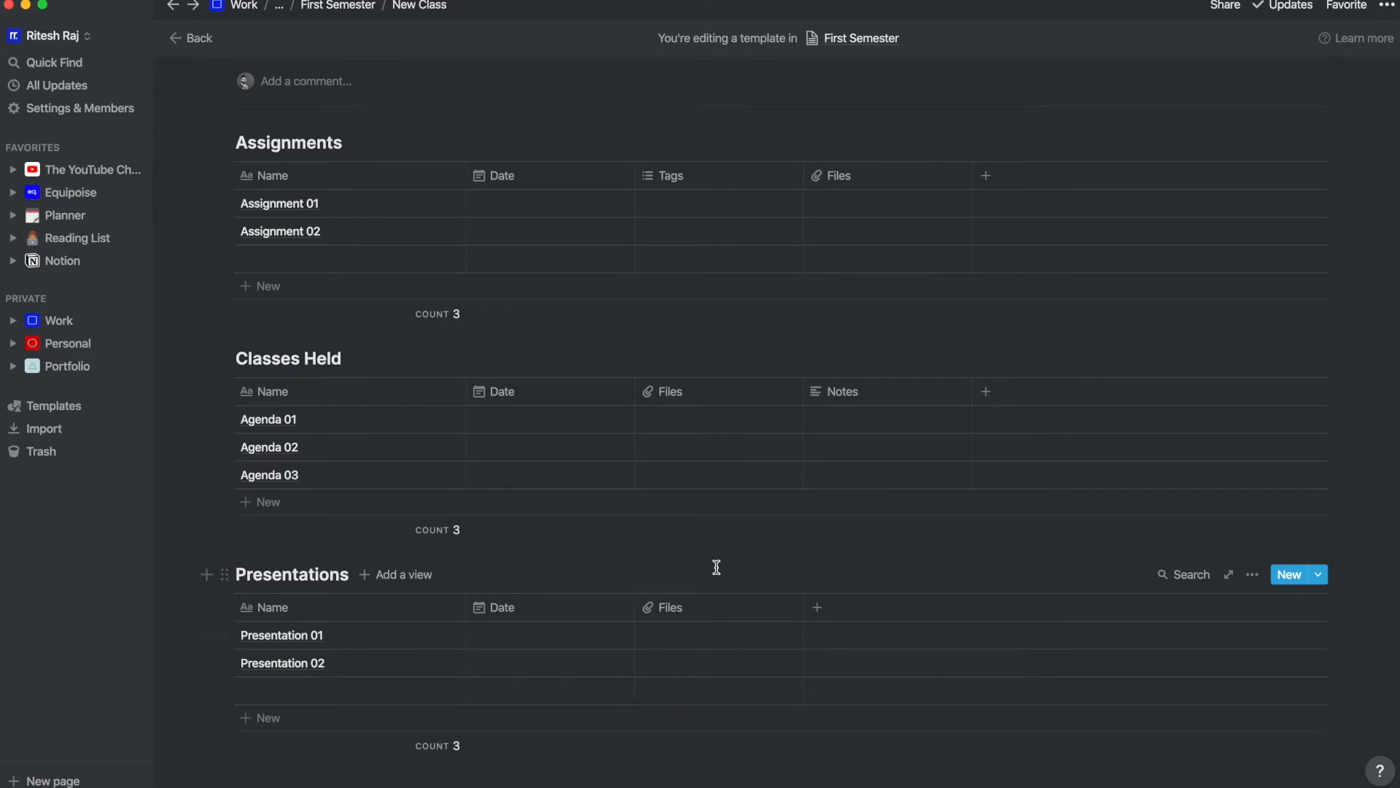
Step: Add a "To-dos" line above the Assignments table, followed by a blank line, and format it as Heading 2
{"action": "scroll", "coordinate": [716, 566], "scroll_direction": "up", "scroll_amount": 5}
{"action": "scroll", "coordinate": [716, 566], "scroll_direction": "down", "scroll_amount": 5}
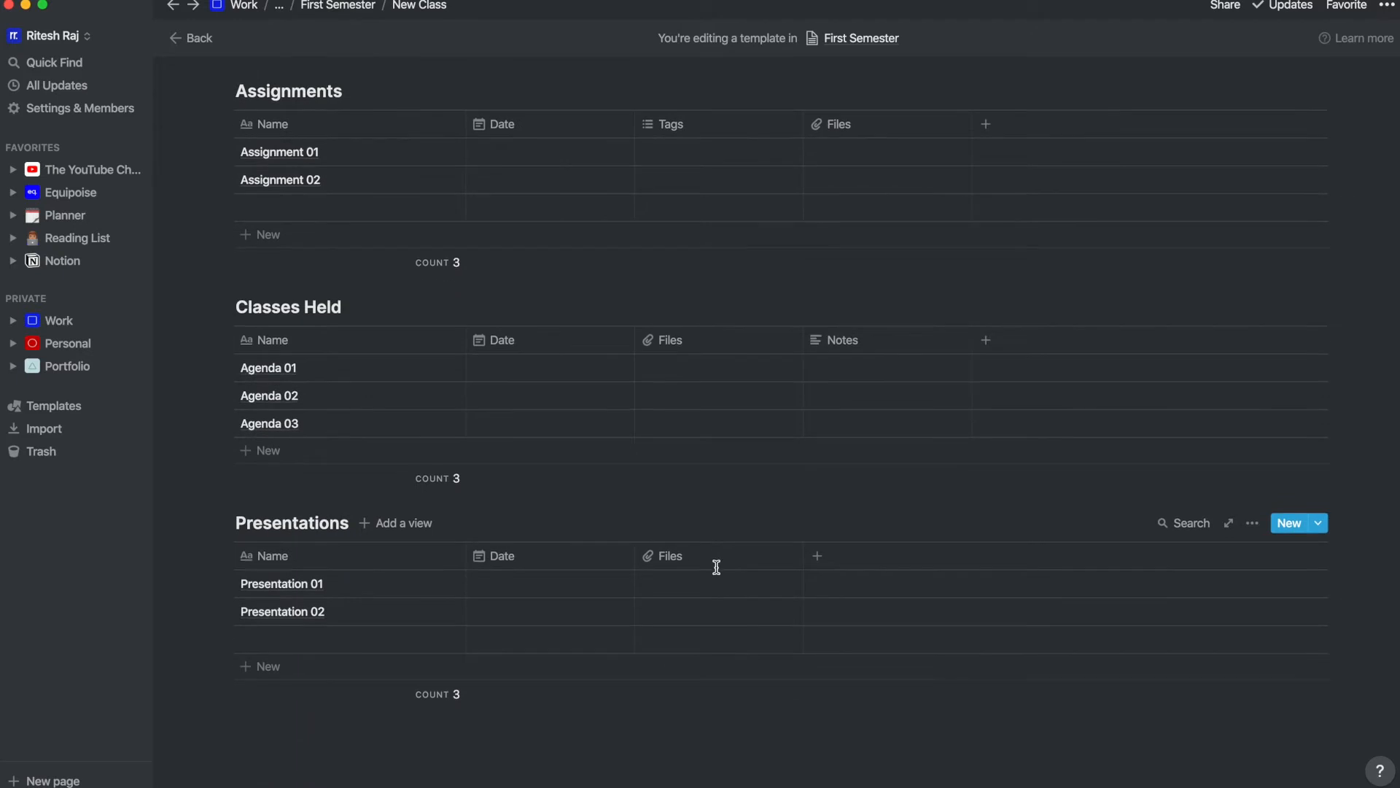
{"action": "scroll", "coordinate": [716, 567], "scroll_direction": "up", "scroll_amount": 4}
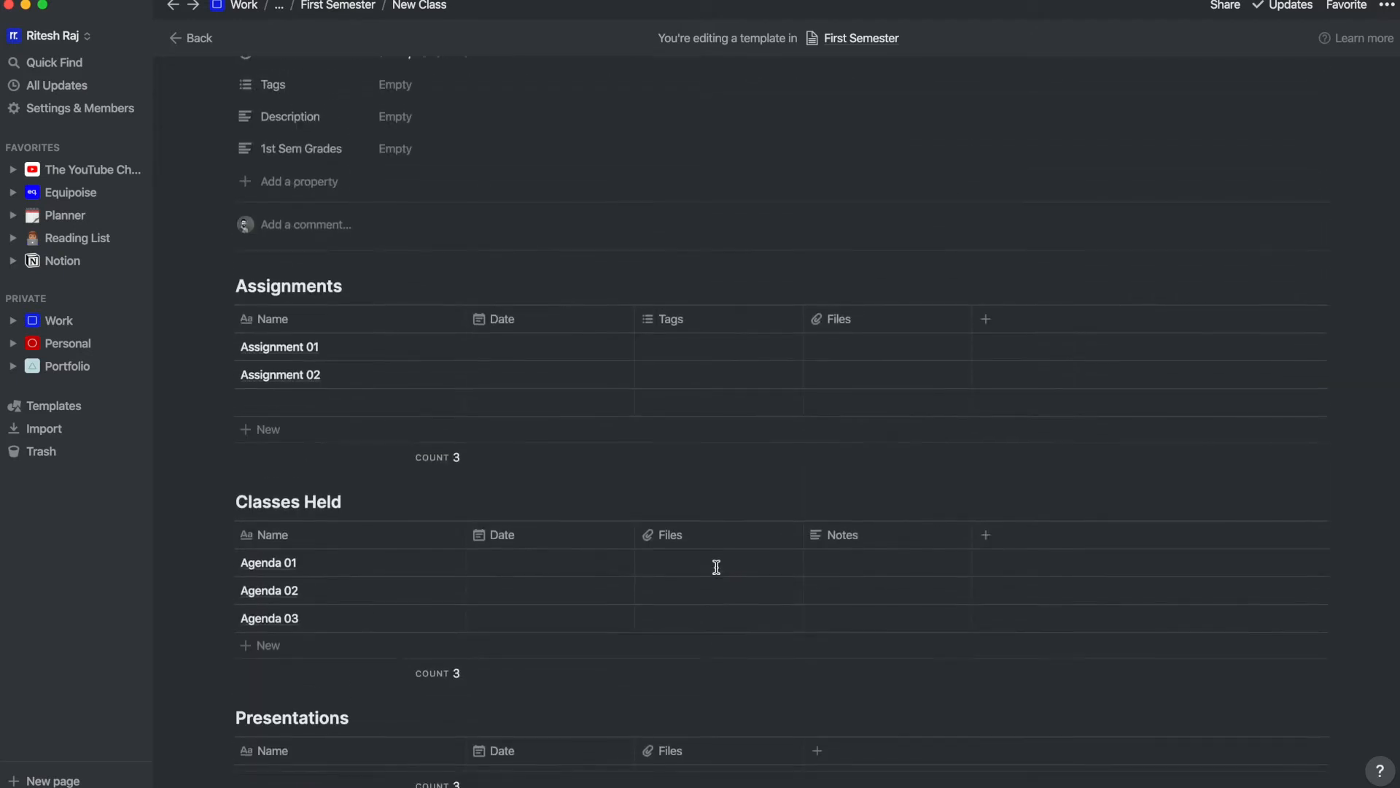
{"action": "scroll", "coordinate": [372, 277], "scroll_direction": "up", "scroll_amount": 1}
{"action": "scroll", "coordinate": [386, 270], "scroll_direction": "up", "scroll_amount": 4}
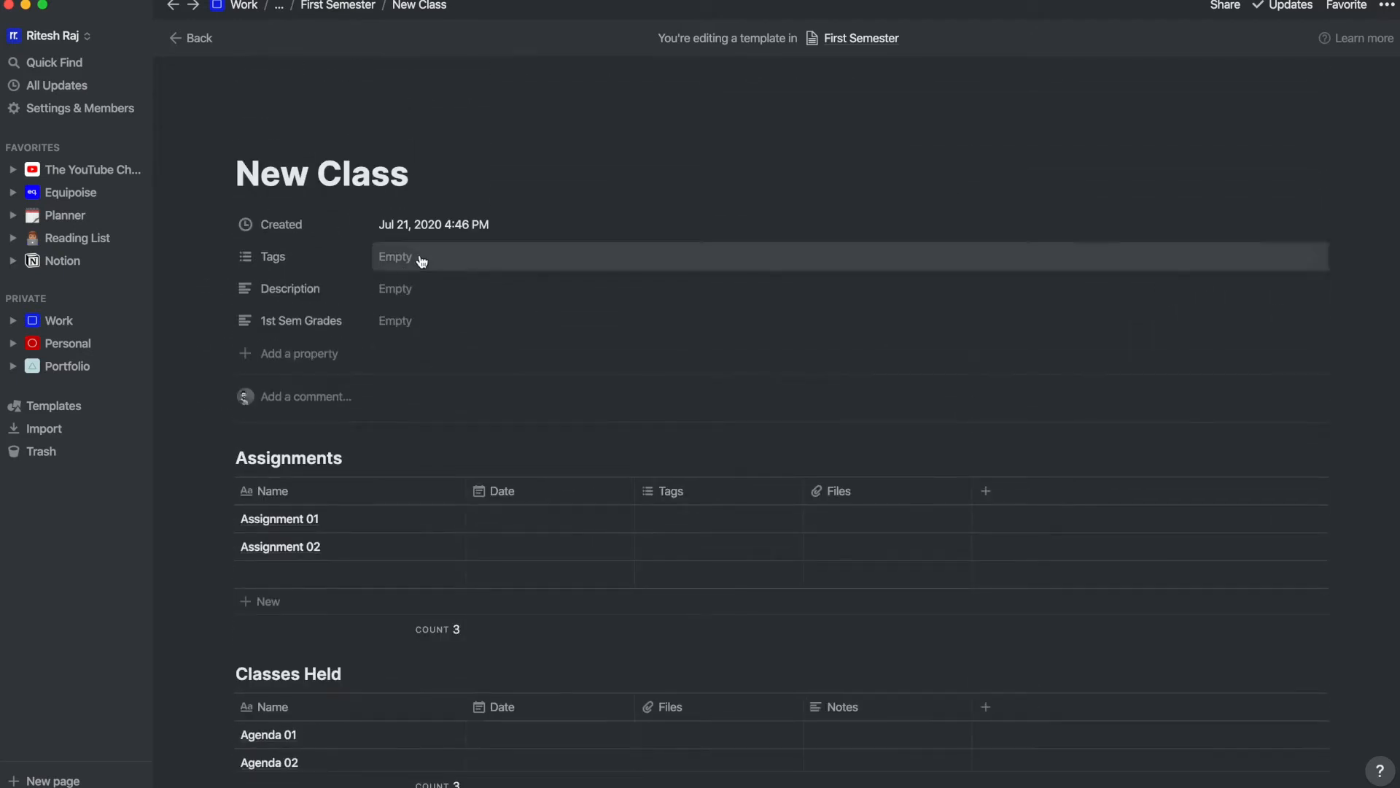
{"action": "left_click", "coordinate": [441, 178]}
{"action": "key", "text": "Return"}
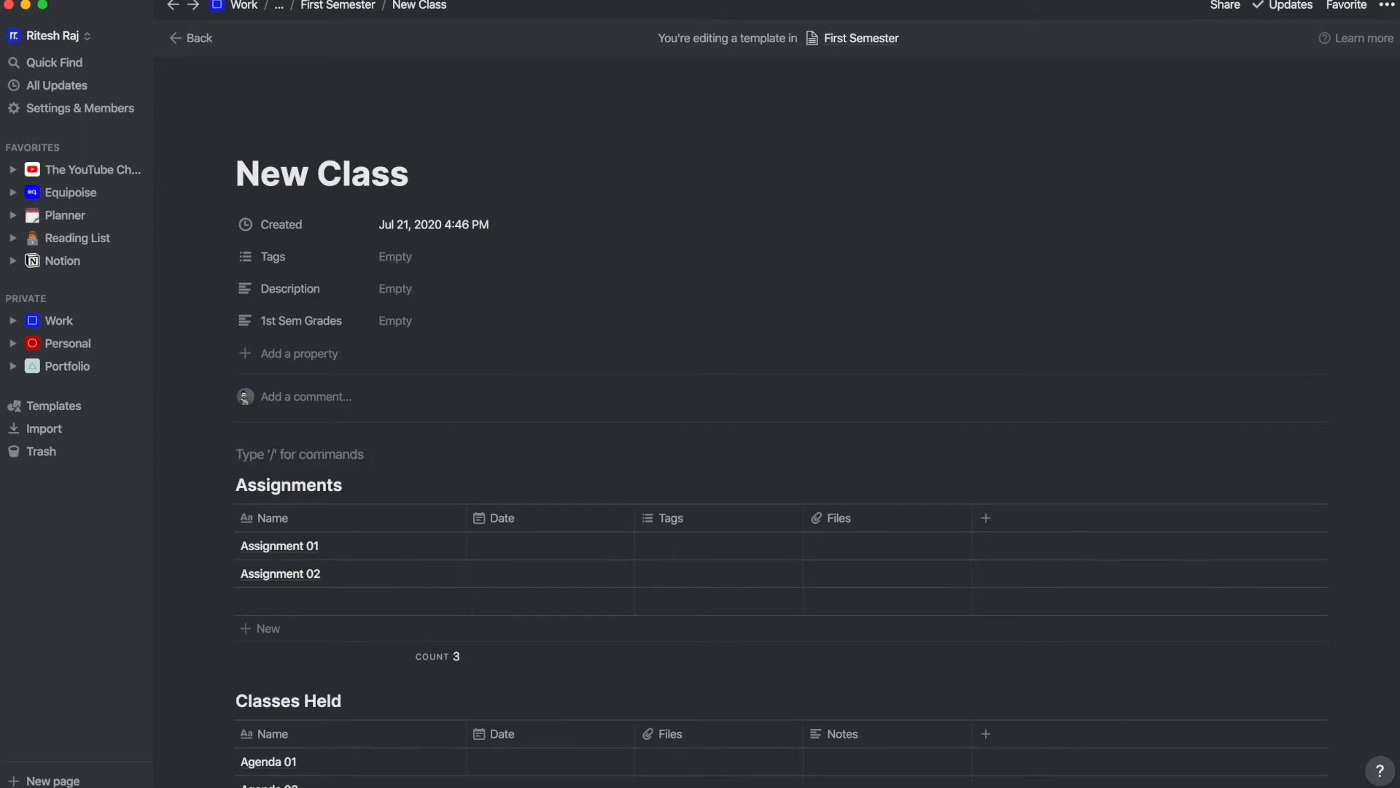
{"action": "key", "text": "Return"}
{"action": "key", "text": "Up"}
{"action": "type", "text": "T"}
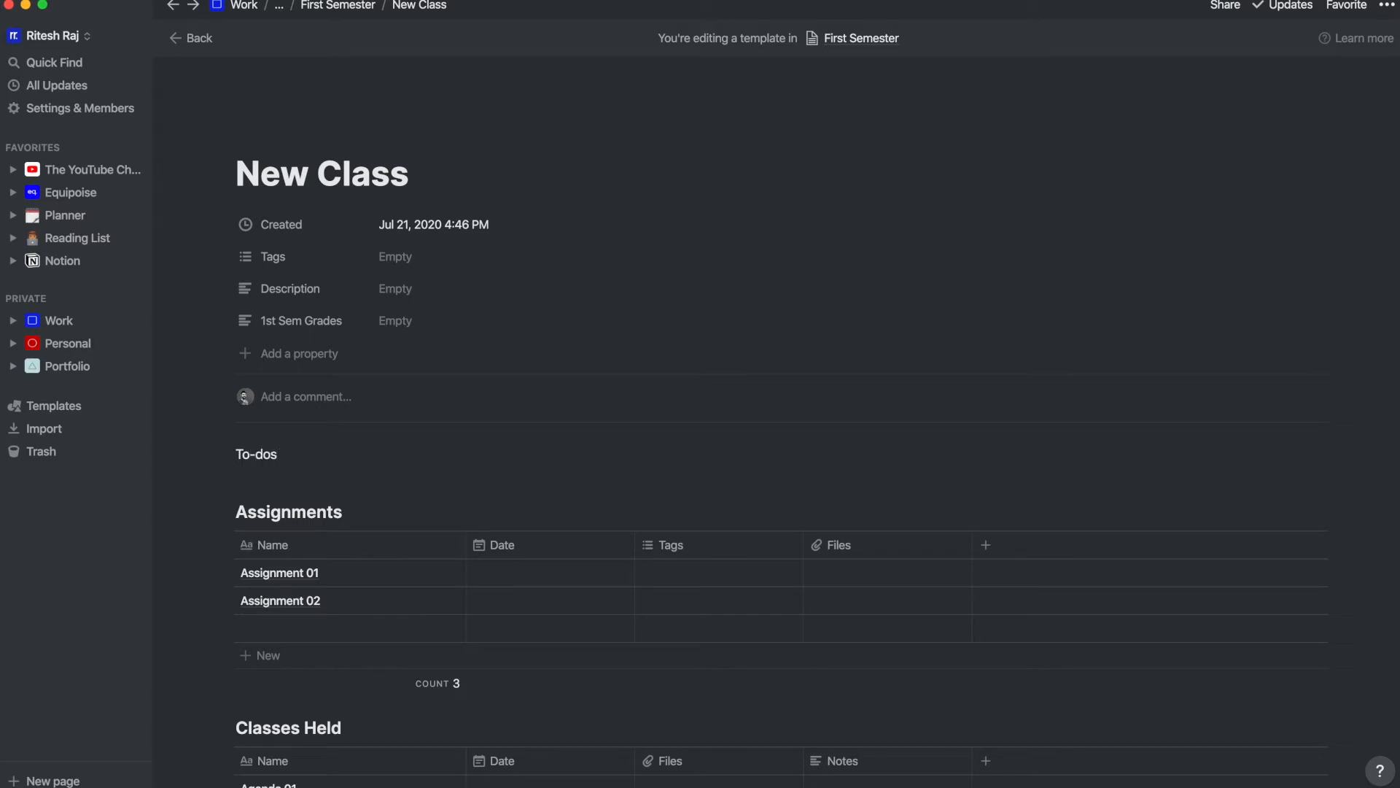
{"action": "key", "text": "super+alt+2"}
{"action": "key", "text": "Return"}
{"action": "type", "text": "1."}
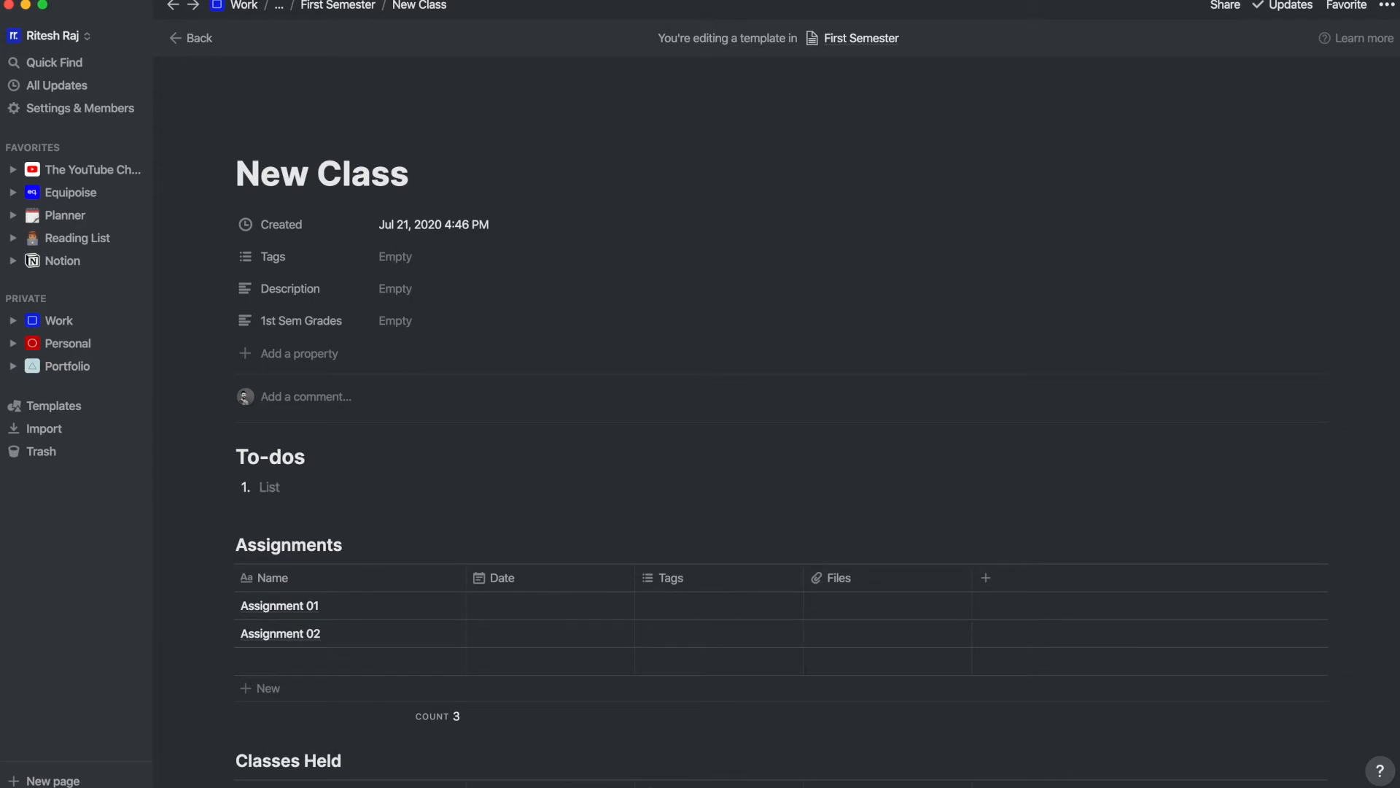
{"action": "key", "text": "BackSpace"}
{"action": "key", "text": "BackSpace"}
{"action": "key", "text": "Return"}
{"action": "key", "text": "BackSpace"}
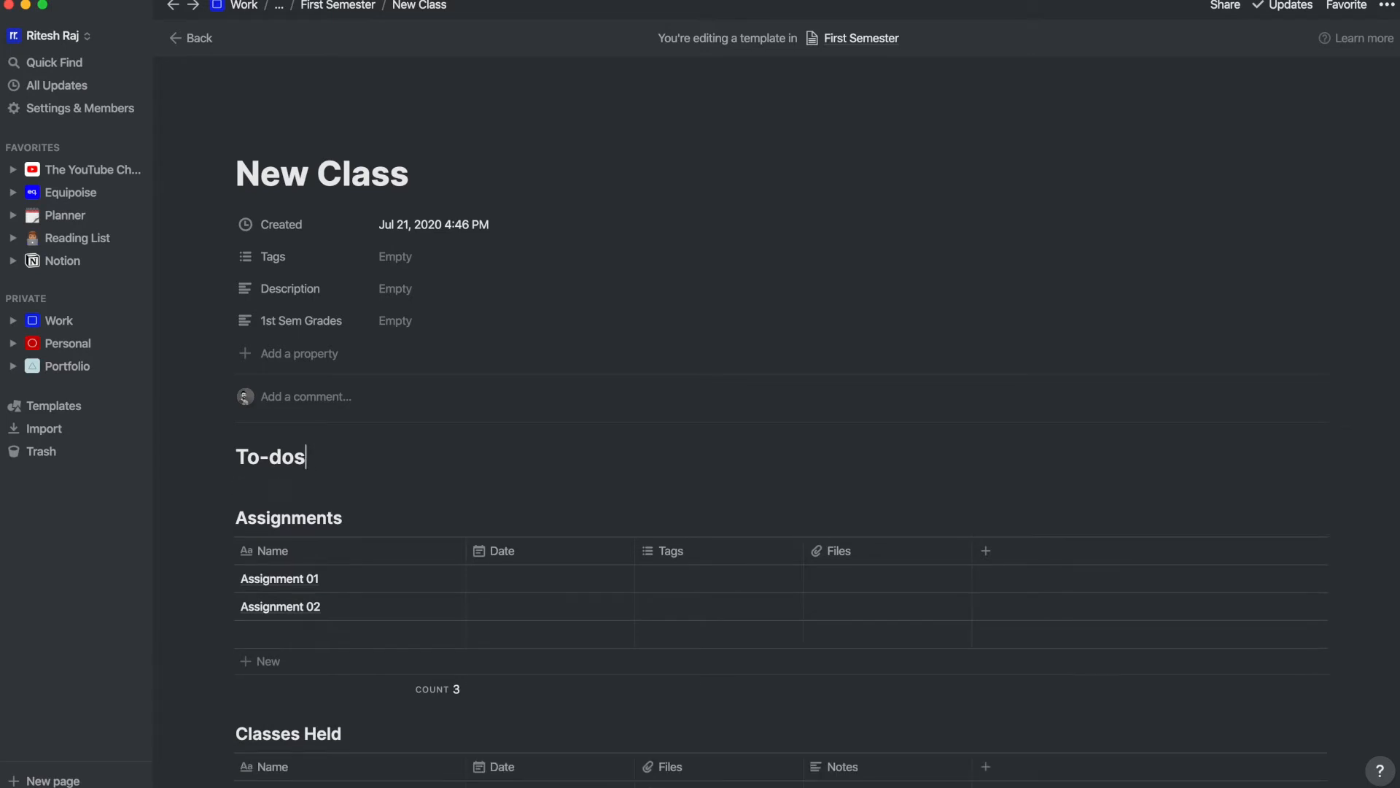
Step: Insert an empty to-do list item directly below the To-dos heading
{"action": "key", "text": "Return"}
{"action": "type", "text": "/"}
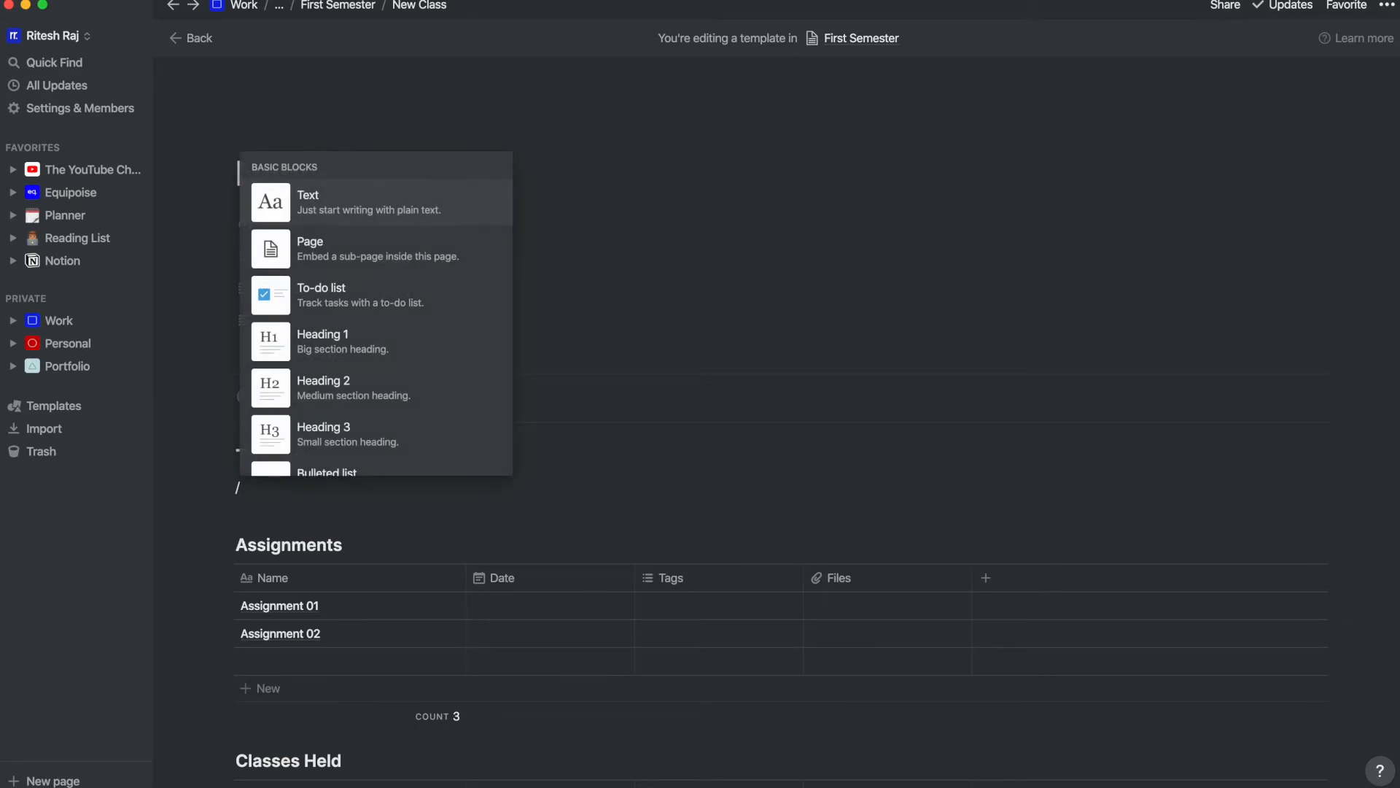
{"action": "left_click", "coordinate": [321, 292]}
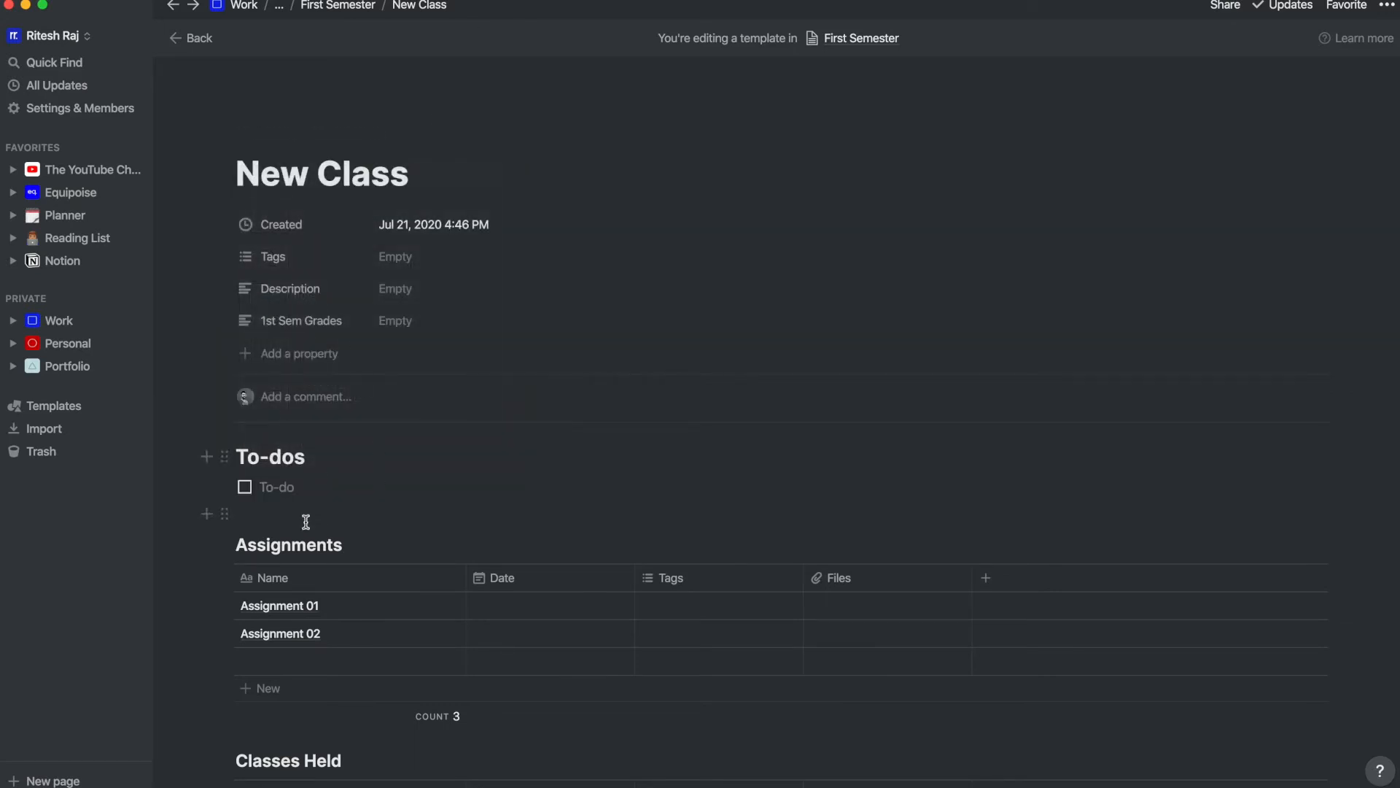
Step: Label the empty to-do item below the To-dos heading "To-do1"
{"action": "type", "text": "To-do1"}
{"action": "left_click", "coordinate": [367, 454]}
{"action": "left_click", "coordinate": [322, 494]}
Step: Add a "Quick Notes" line below the to-do item, separated by a blank line, and format it as Heading 2
{"action": "key", "text": "Return"}
{"action": "key", "text": "Return"}
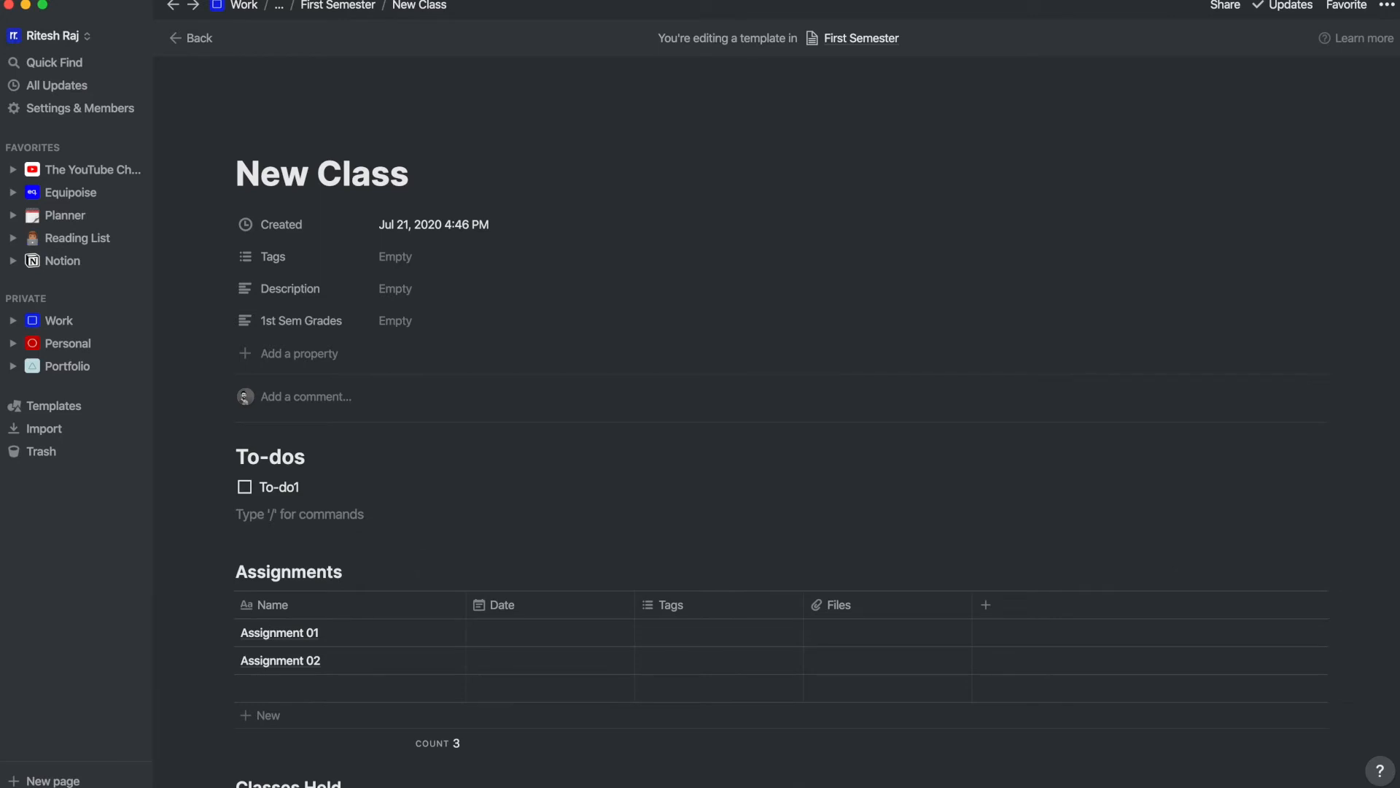
{"action": "key", "text": "Return"}
{"action": "type", "text": "Quick Notes"}
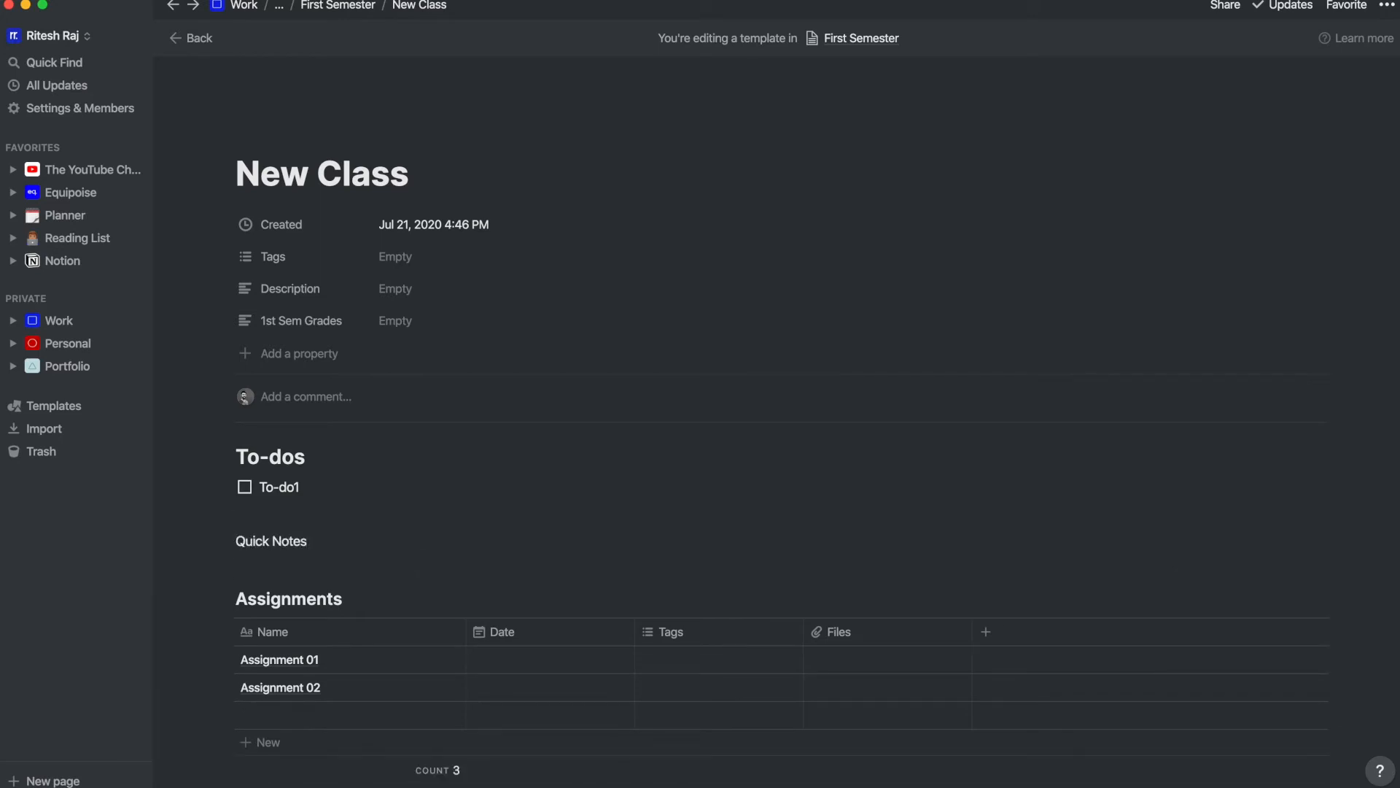
{"action": "key", "text": "super+alt+2"}
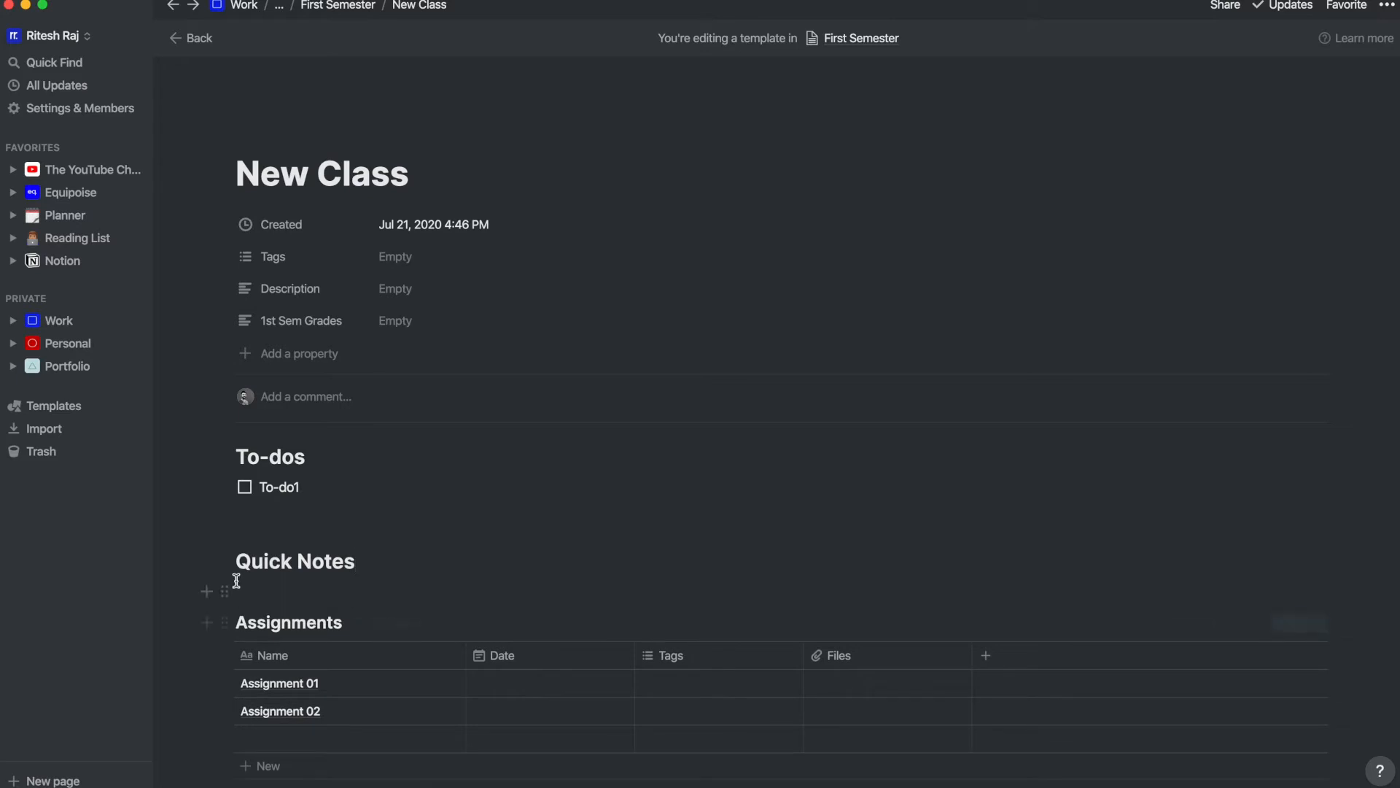
Step: Create a numbered list under the Quick Notes heading with the items "Note 01" and "Note 02"
{"action": "key", "text": "Return"}
{"action": "type", "text": "1. "}
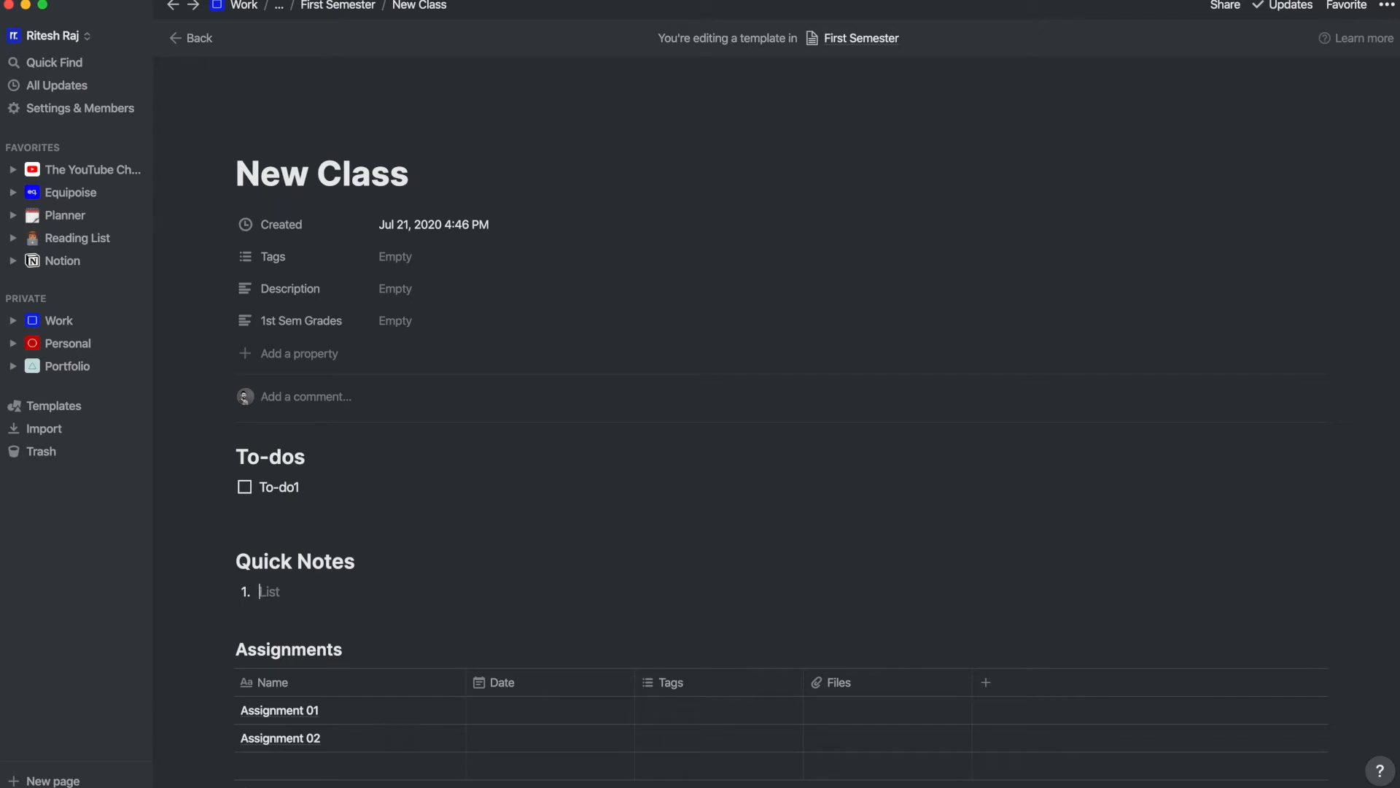
{"action": "type", "text": "Note 01"}
{"action": "key", "text": "Return"}
{"action": "type", "text": "N"}
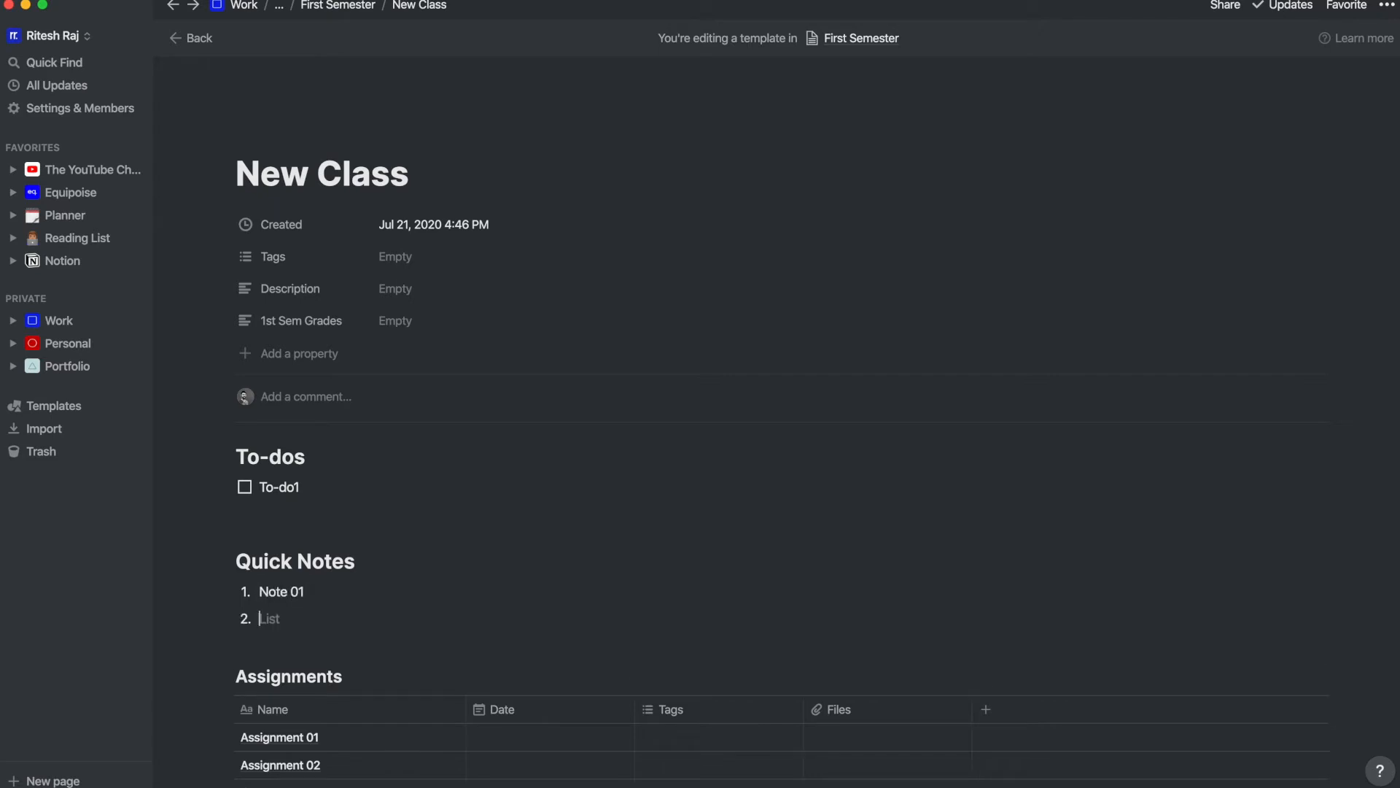
{"action": "type", "text": "ote 02"}
Step: Arrange To-dos and Quick Notes as two side-by-side columns, each heading with its own list items directly beneath it
{"action": "left_click_drag", "start_coordinate": [225, 561], "coordinate": [1328, 447]}
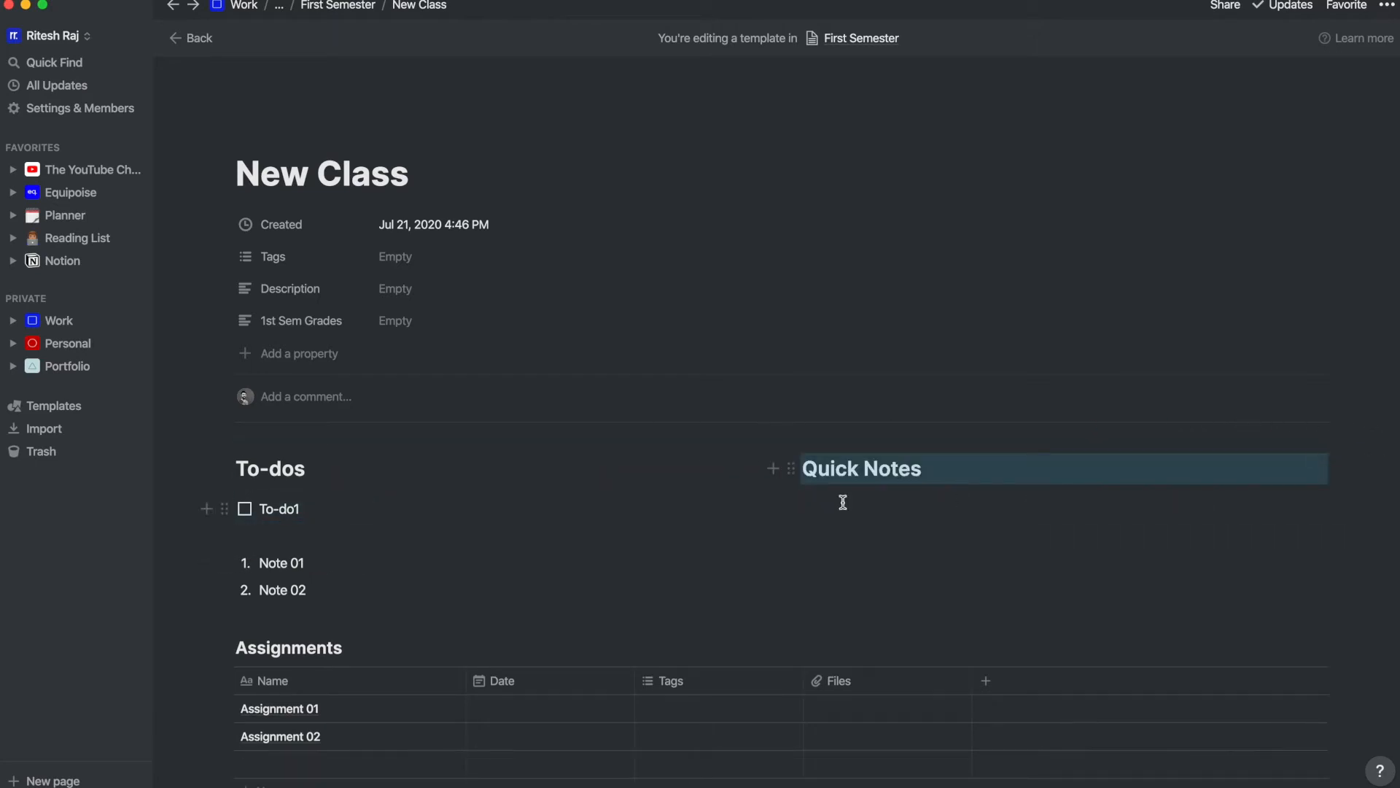
{"action": "left_click_drag", "start_coordinate": [163, 547], "coordinate": [294, 609]}
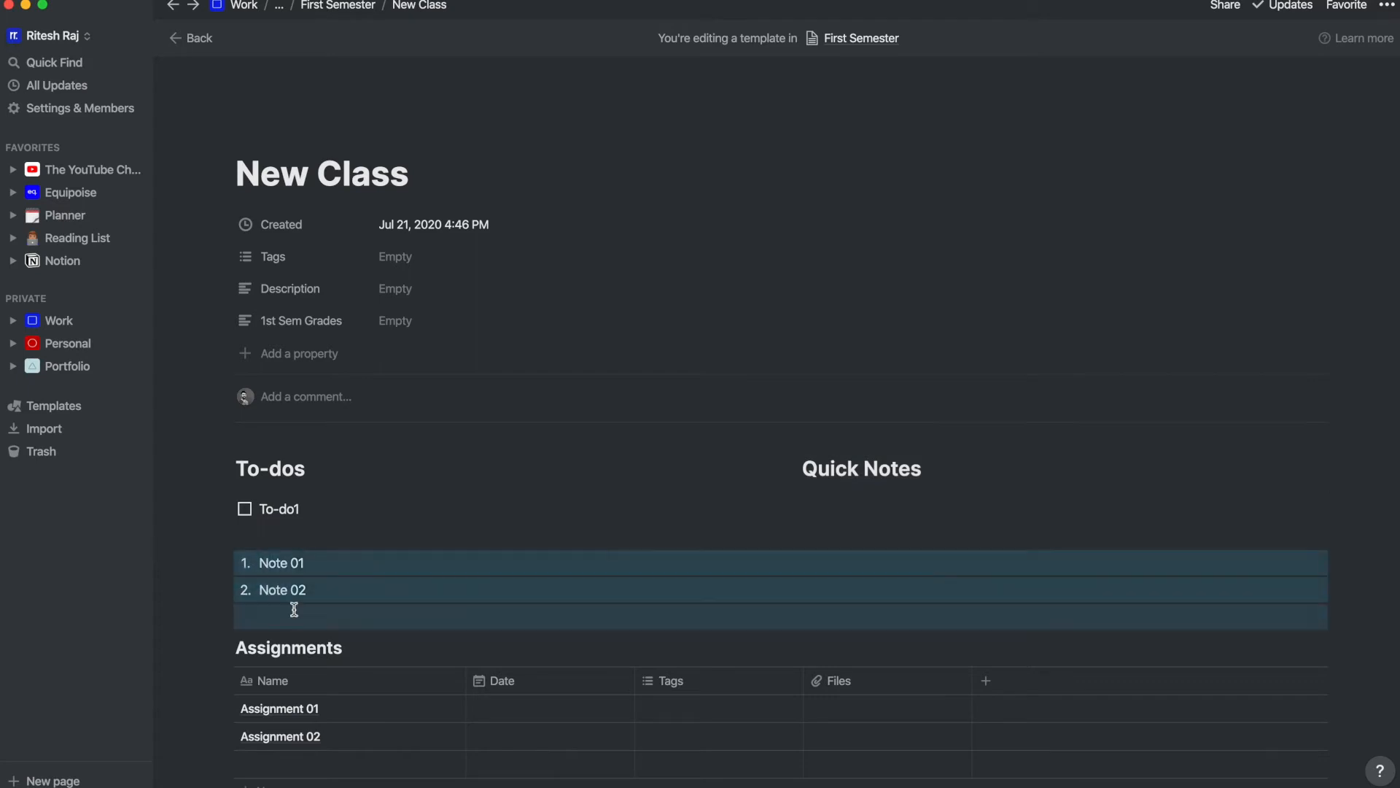
{"action": "mouse_move", "coordinate": [225, 563]}
{"action": "left_mouse_down"}
{"action": "mouse_move", "coordinate": [838, 500]}
{"action": "mouse_move", "coordinate": [846, 486]}
{"action": "left_mouse_up"}
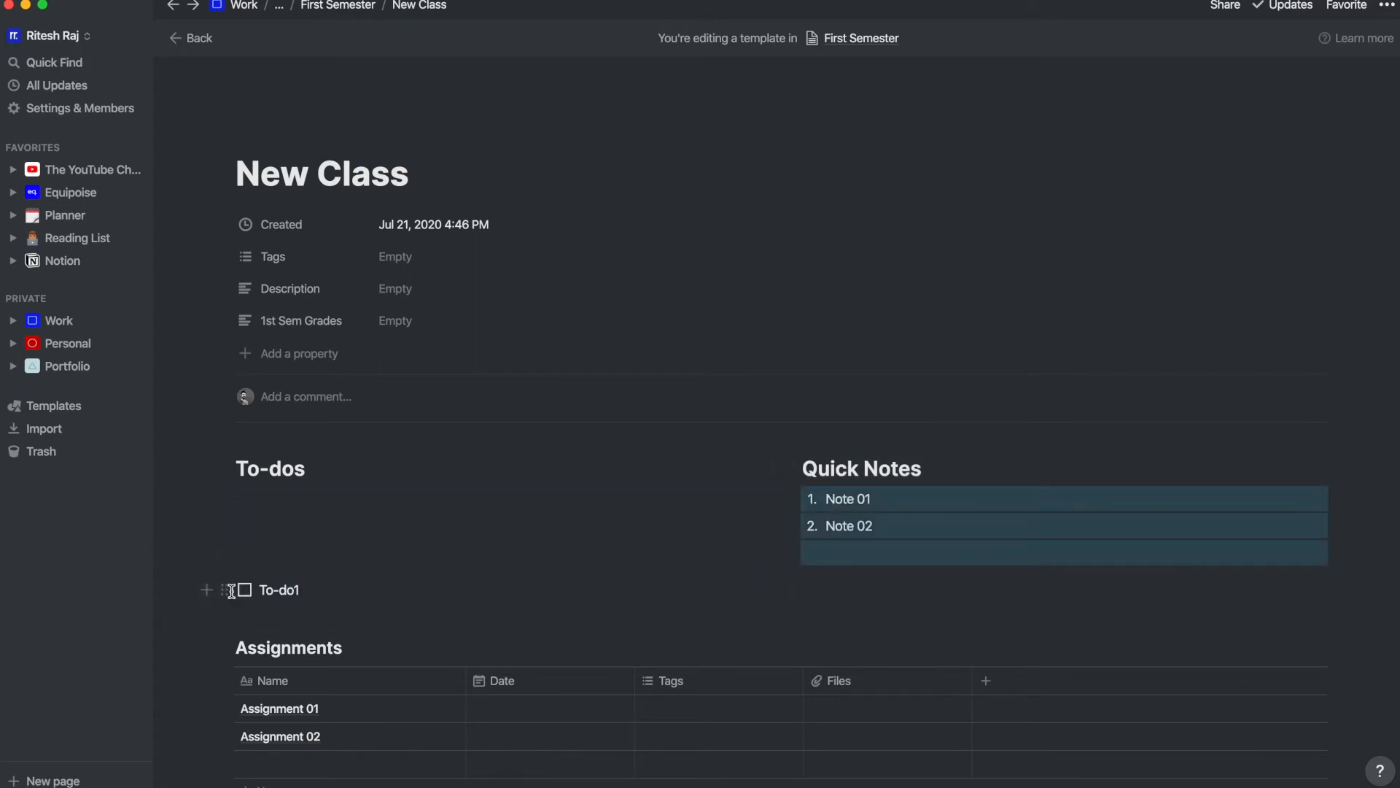
{"action": "mouse_move", "coordinate": [231, 591]}
{"action": "left_mouse_down"}
{"action": "mouse_move", "coordinate": [238, 483]}
{"action": "mouse_move", "coordinate": [303, 475]}
{"action": "left_mouse_up"}
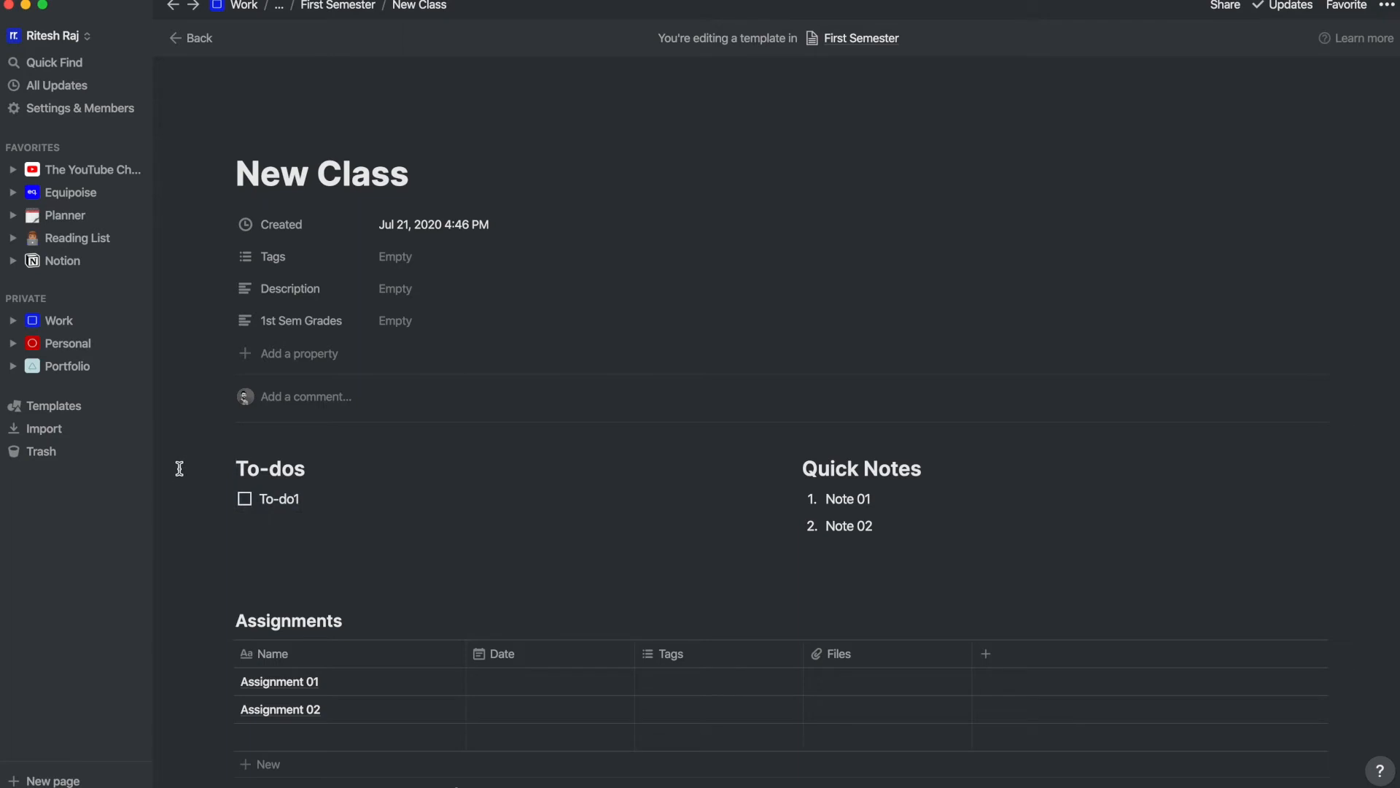
Step: Look over the whole New Class template, then leave the template editor and return to the FIDI page
{"action": "scroll", "coordinate": [475, 532], "scroll_direction": "down", "scroll_amount": 5}
{"action": "scroll", "coordinate": [474, 539], "scroll_direction": "down", "scroll_amount": 3}
{"action": "scroll", "coordinate": [472, 538], "scroll_direction": "up", "scroll_amount": 8}
{"action": "left_click", "coordinate": [198, 38]}
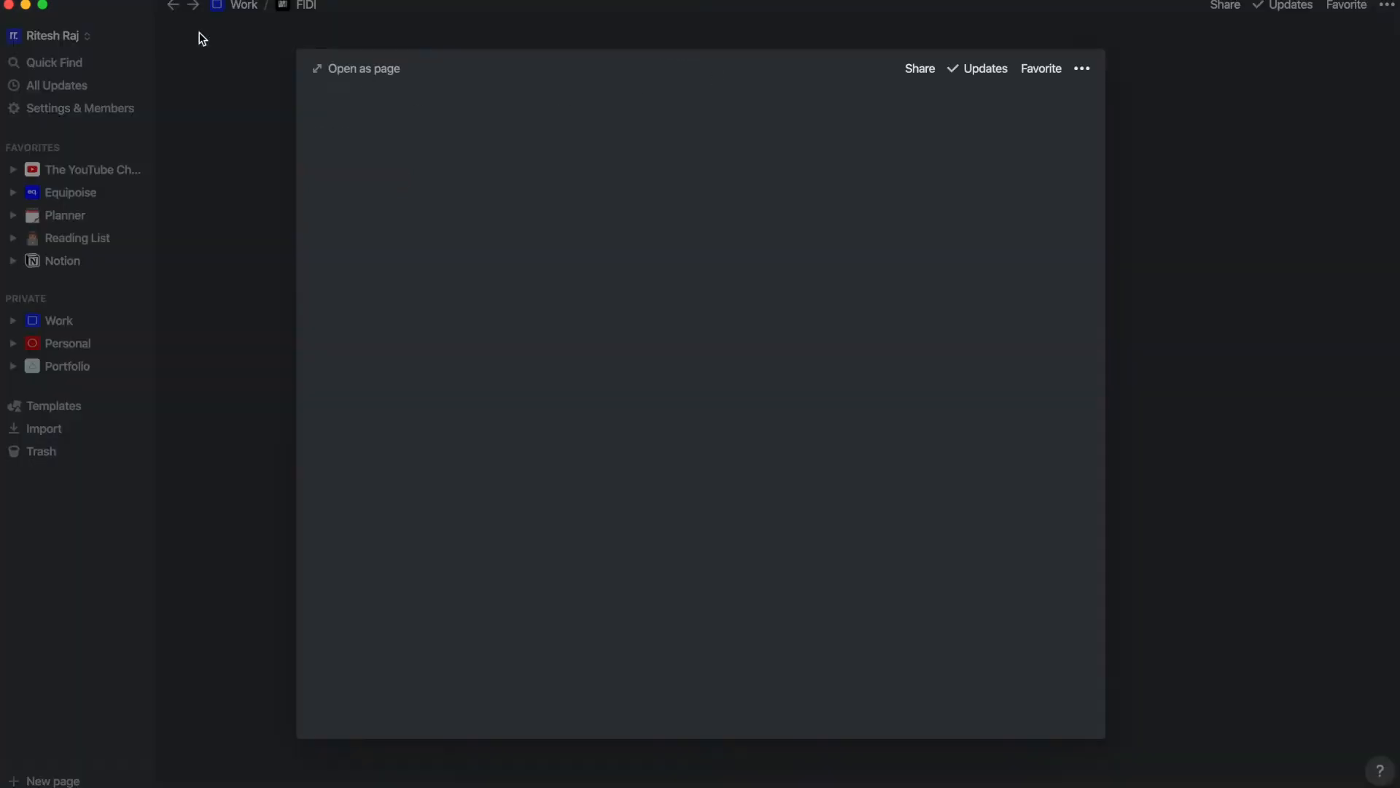
{"action": "left_click", "coordinate": [208, 141]}
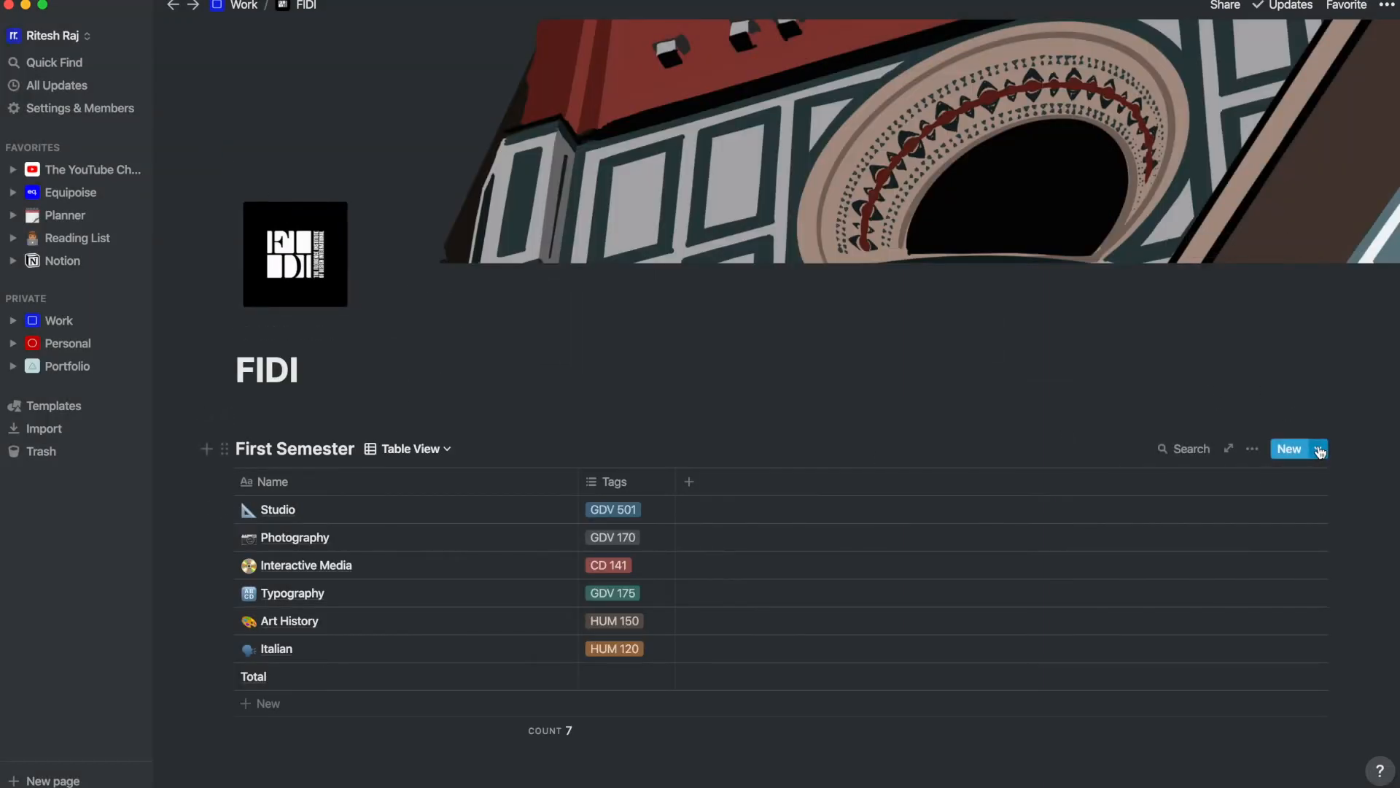
Step: Create a First Semester entry from the New Class template and title it "Videography"
{"action": "left_click", "coordinate": [1320, 452]}
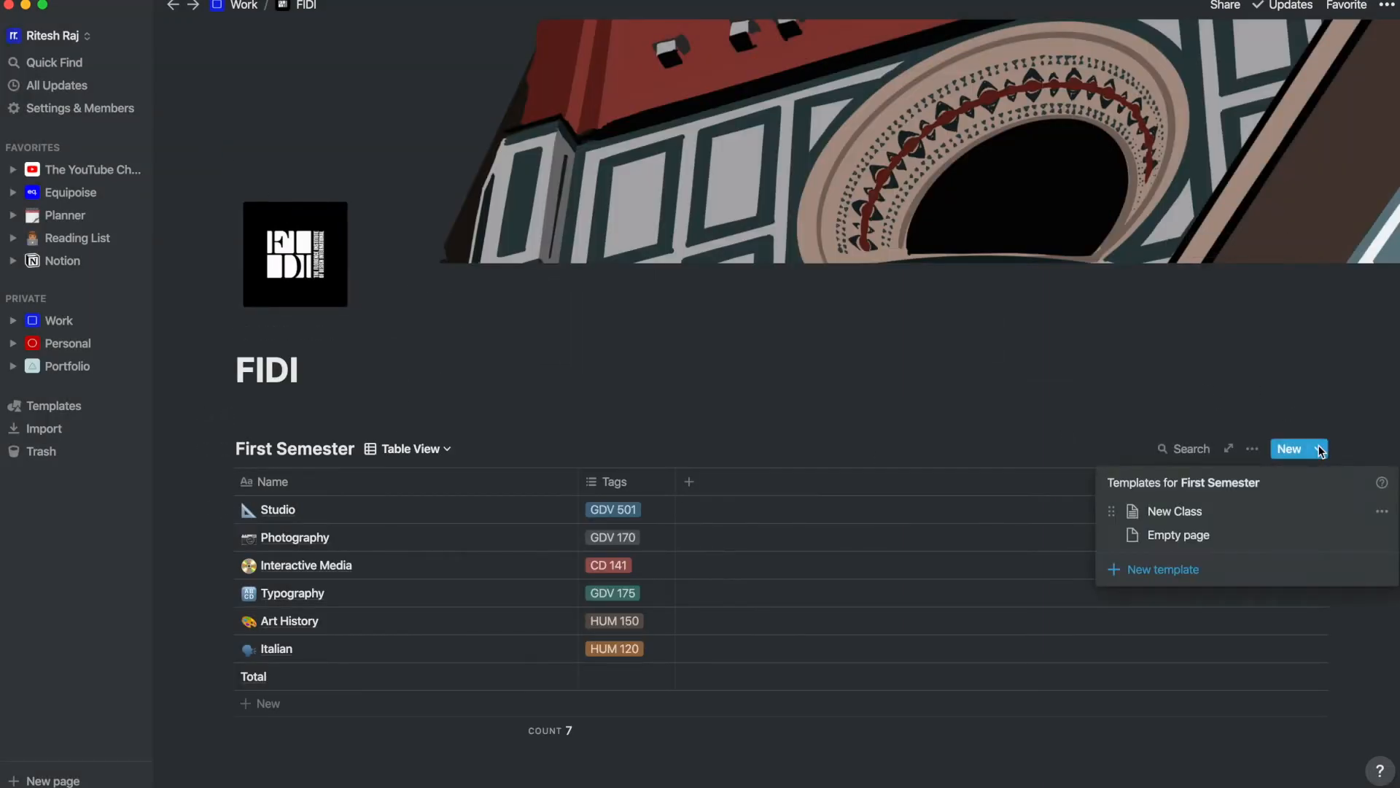
{"action": "left_click", "coordinate": [1188, 518]}
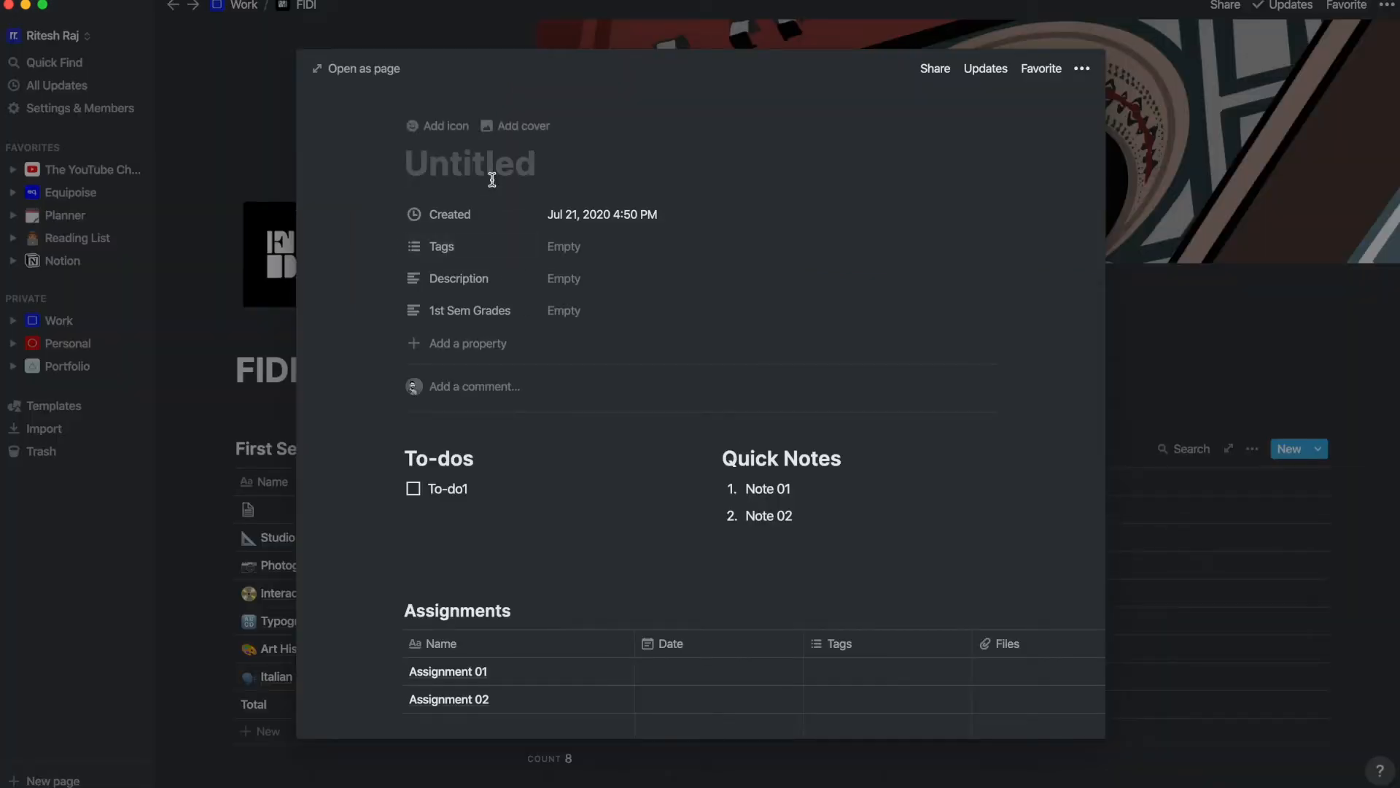
{"action": "type", "text": "Videograp"}
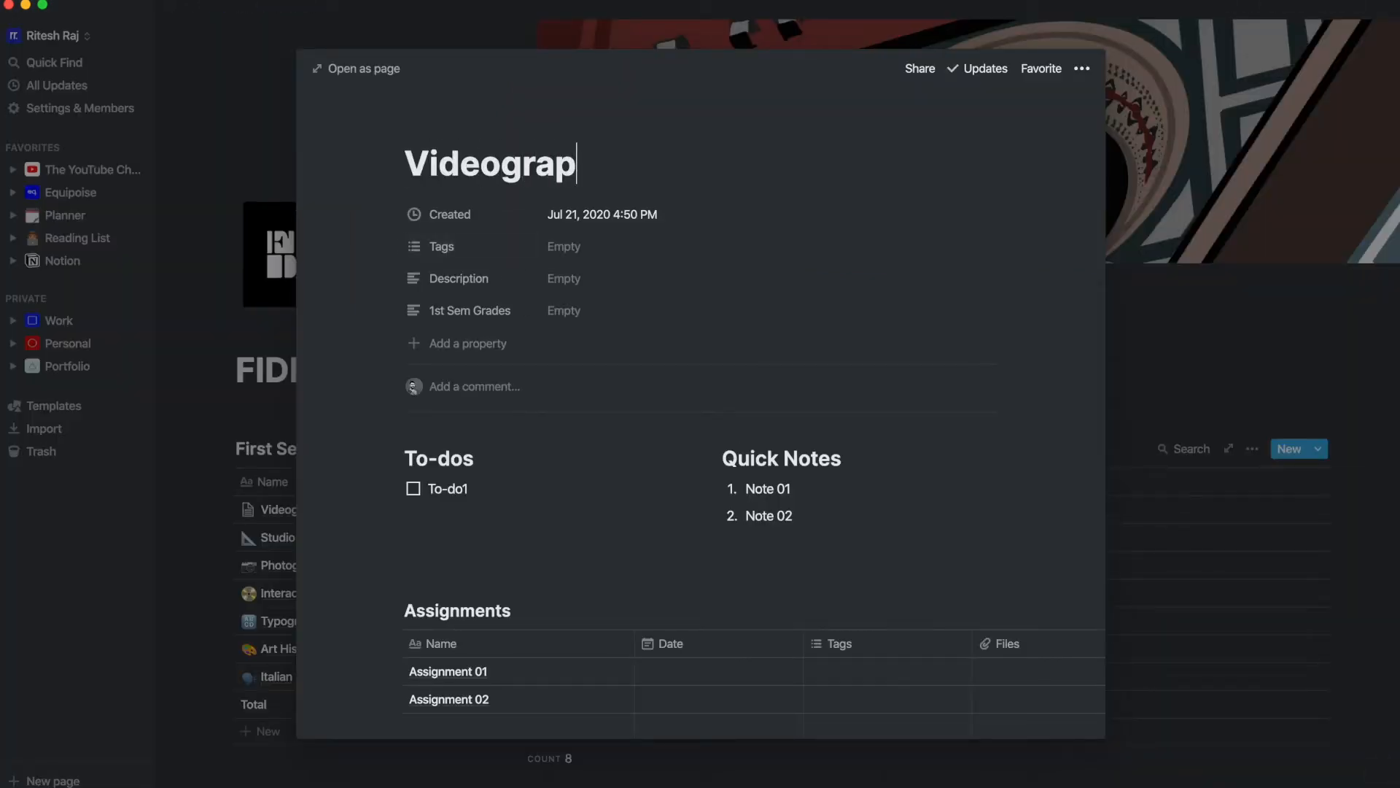
{"action": "type", "text": "hy"}
Step: Add an icon to the Videography page and change it to the movie camera emoji, searching for "camer"
{"action": "left_click", "coordinate": [426, 121]}
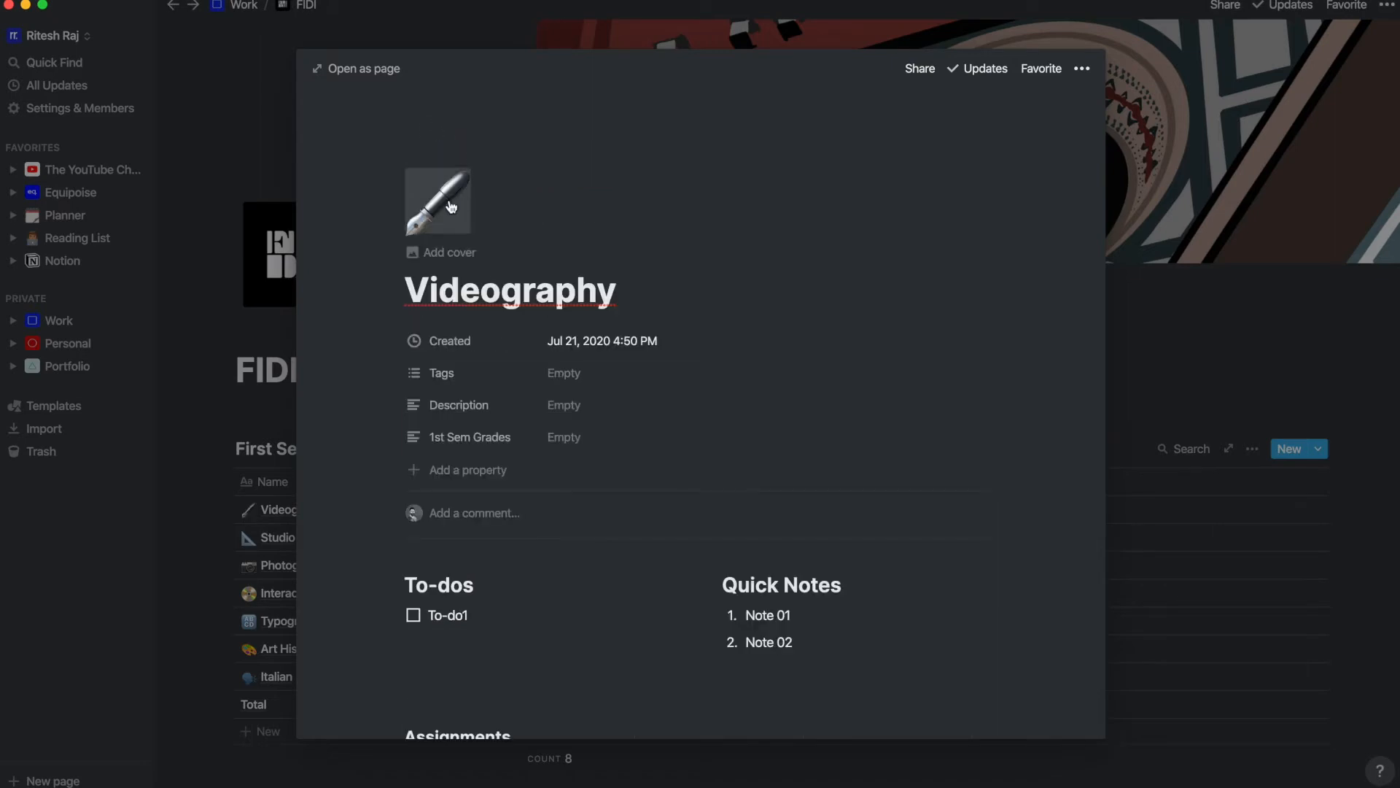
{"action": "left_click", "coordinate": [451, 206]}
{"action": "type", "text": "camer"}
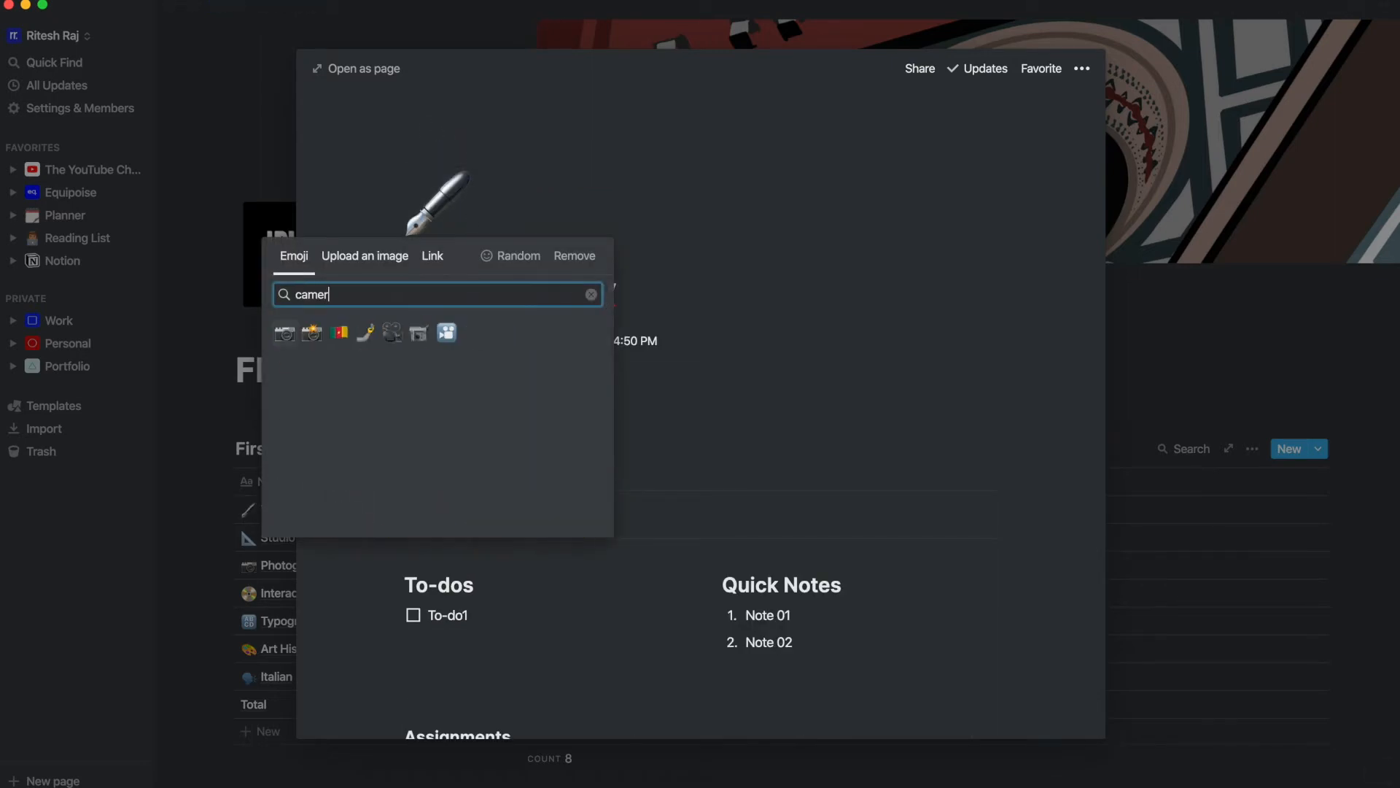
{"action": "left_click", "coordinate": [389, 334]}
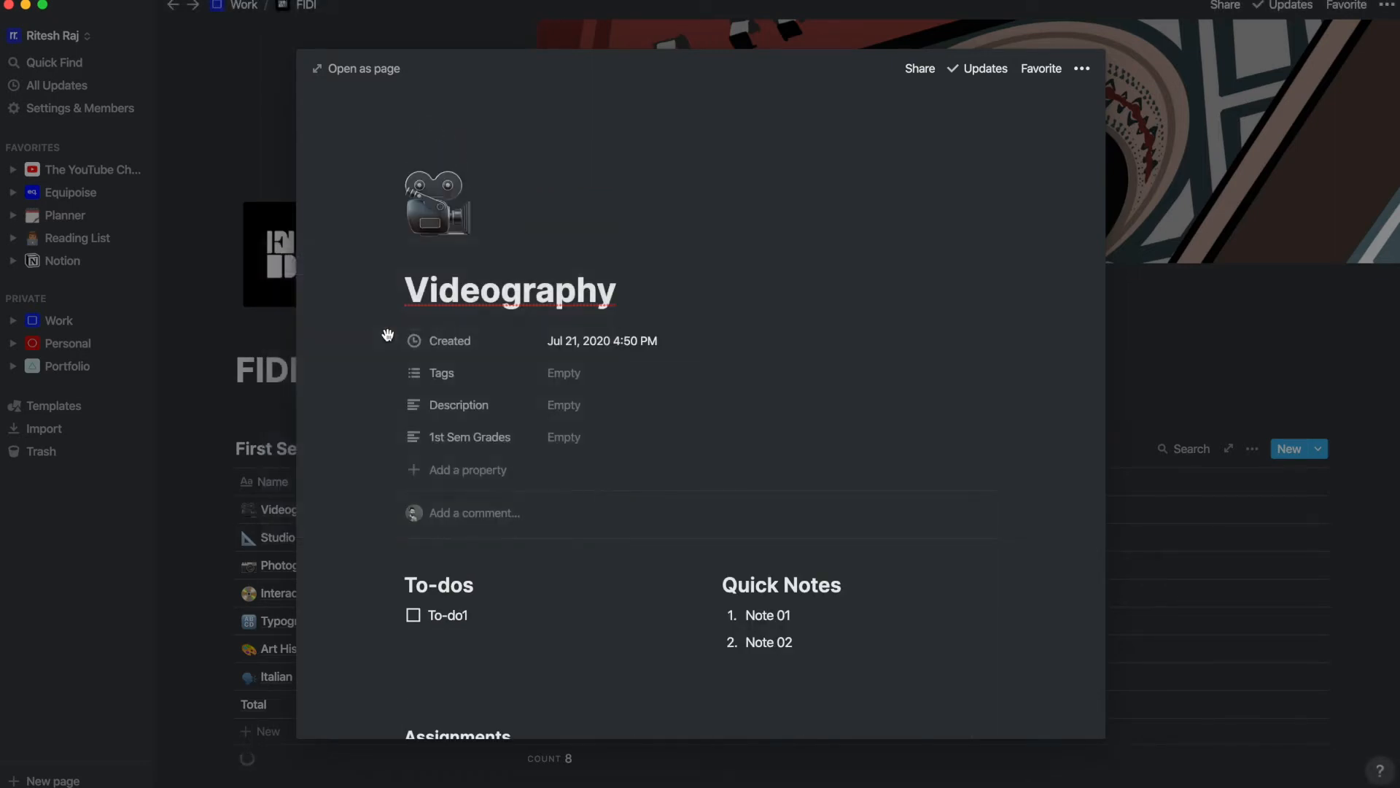
Step: Add a cover to the Videography page and replace it with the clapperboard photo from an Unsplash search for "Video"
{"action": "left_click", "coordinate": [447, 254]}
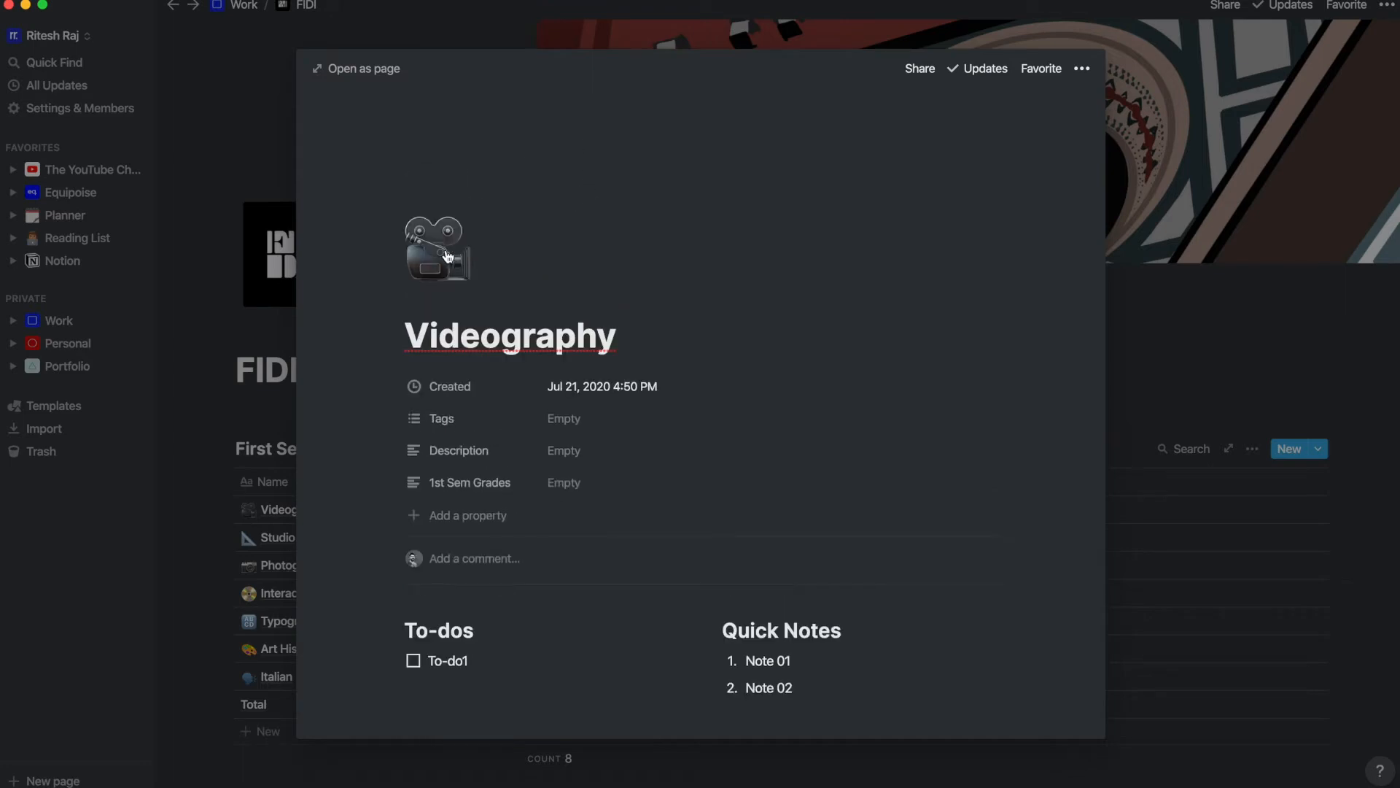
{"action": "mouse_move", "coordinate": [866, 177]}
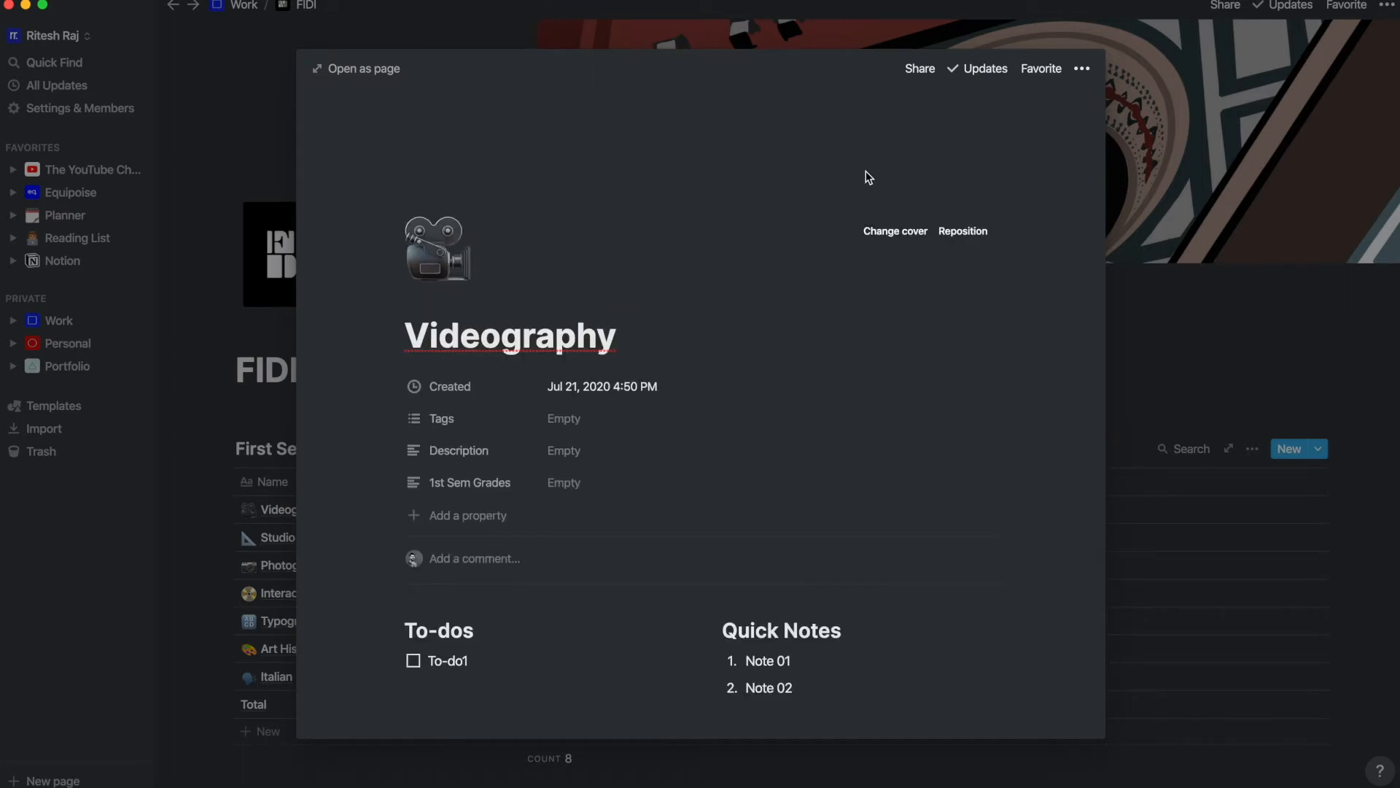
{"action": "left_click", "coordinate": [911, 234]}
{"action": "left_click", "coordinate": [886, 268]}
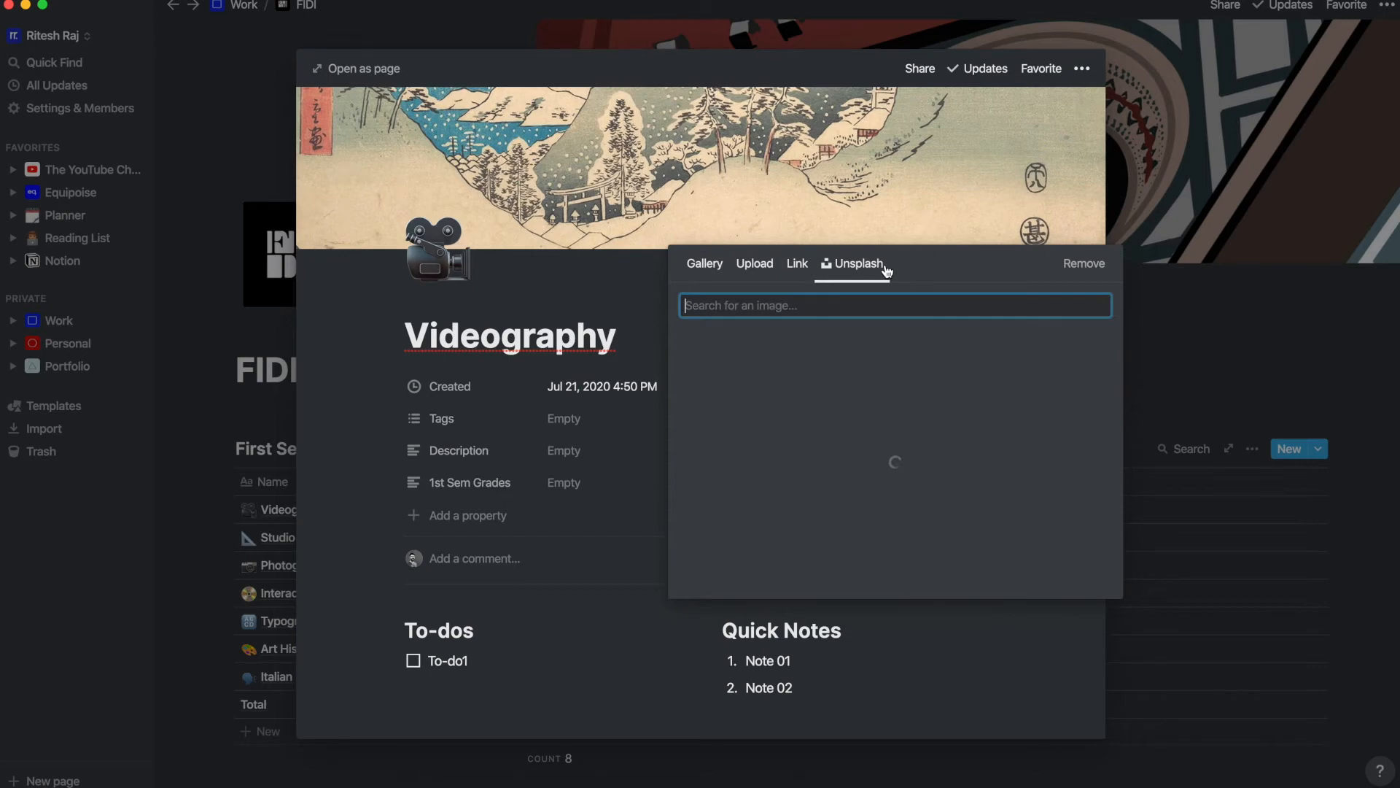
{"action": "type", "text": "Video"}
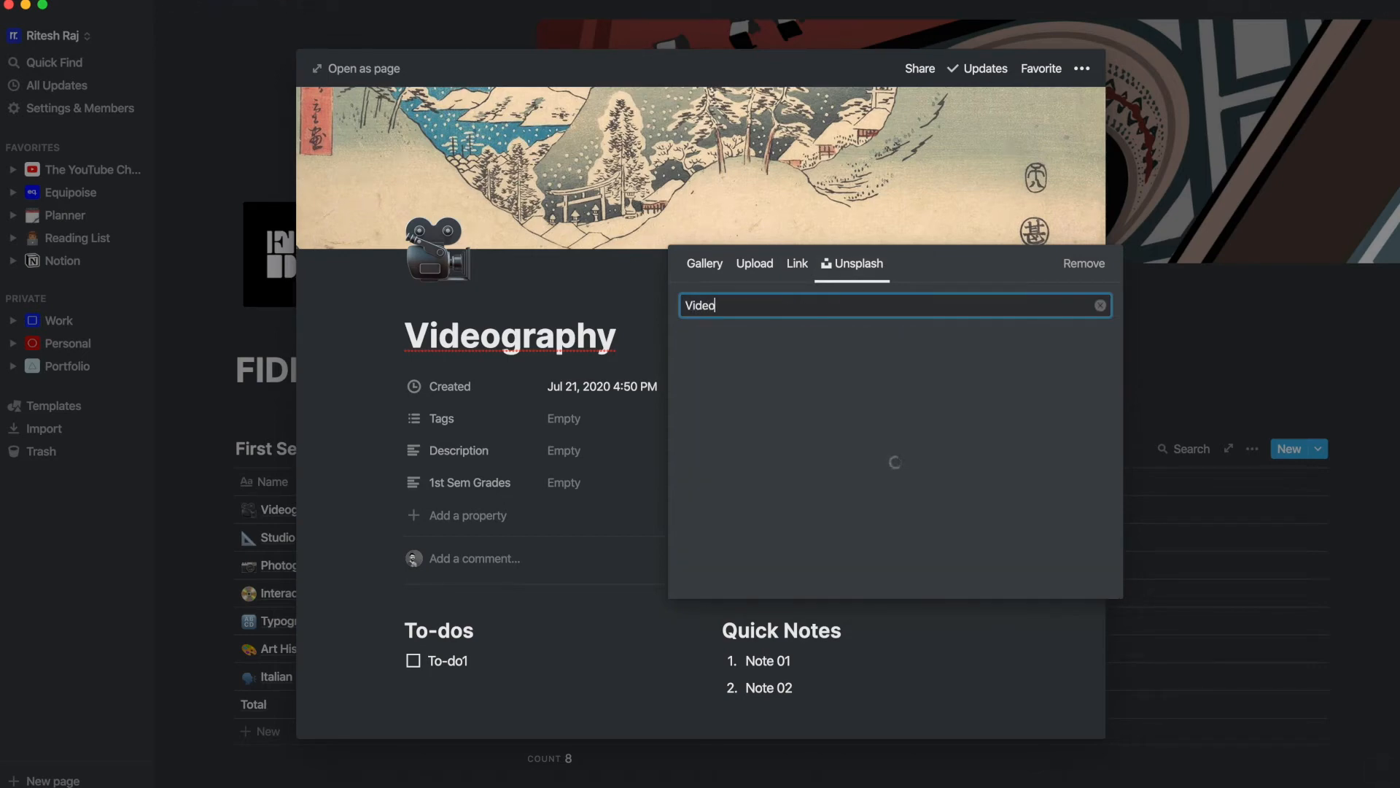
{"action": "left_click", "coordinate": [725, 367]}
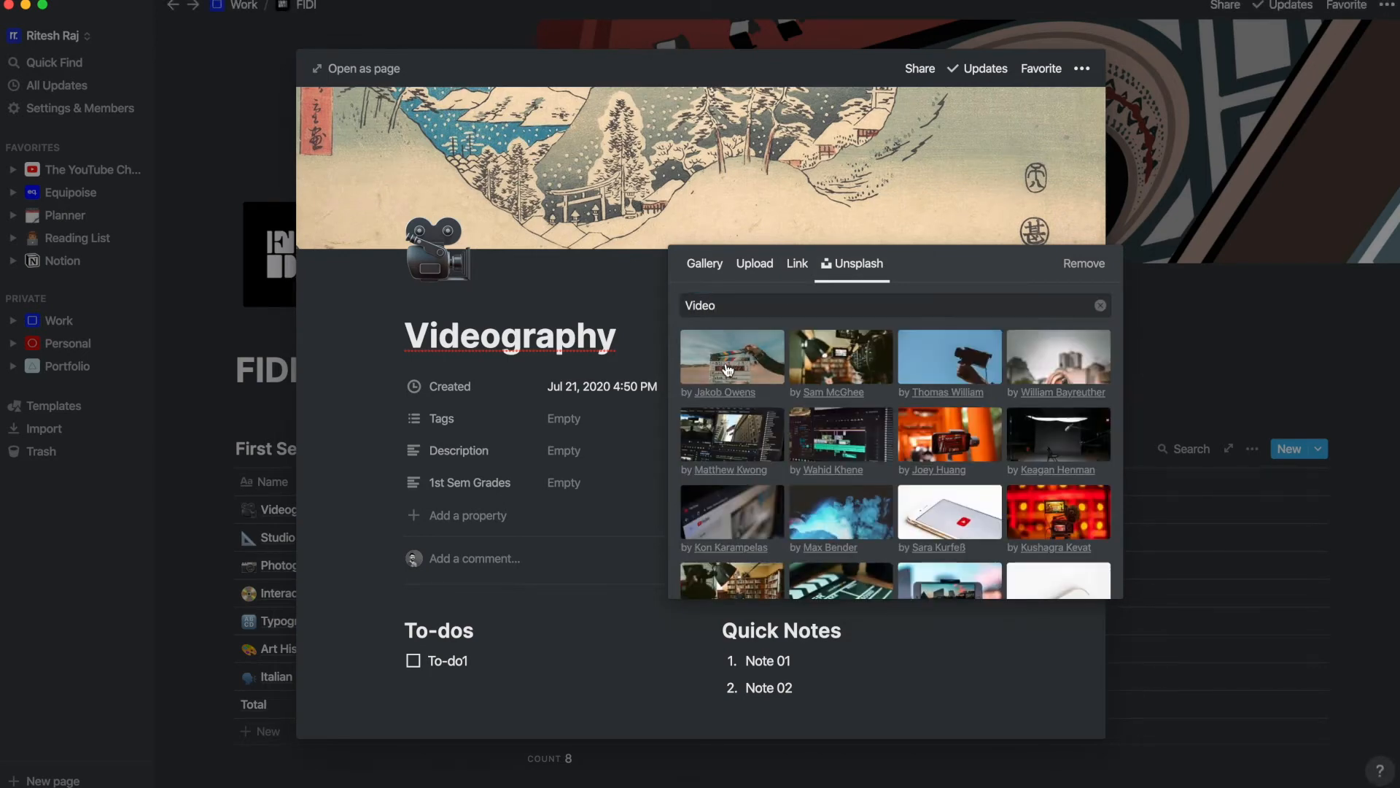
{"action": "left_click", "coordinate": [622, 300]}
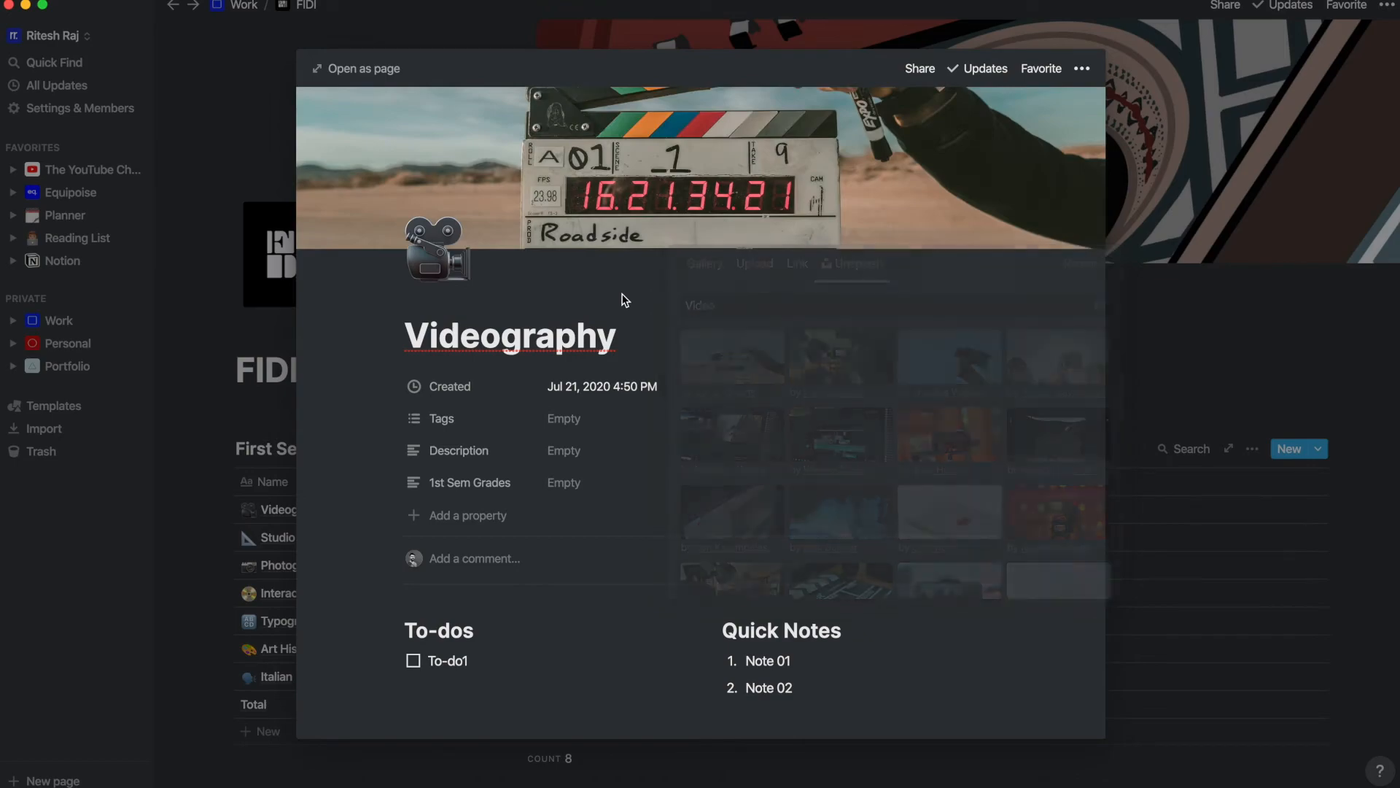
Step: Open the Videography entry as a full page and review the sections and tables filled in by the template
{"action": "left_click", "coordinate": [353, 68]}
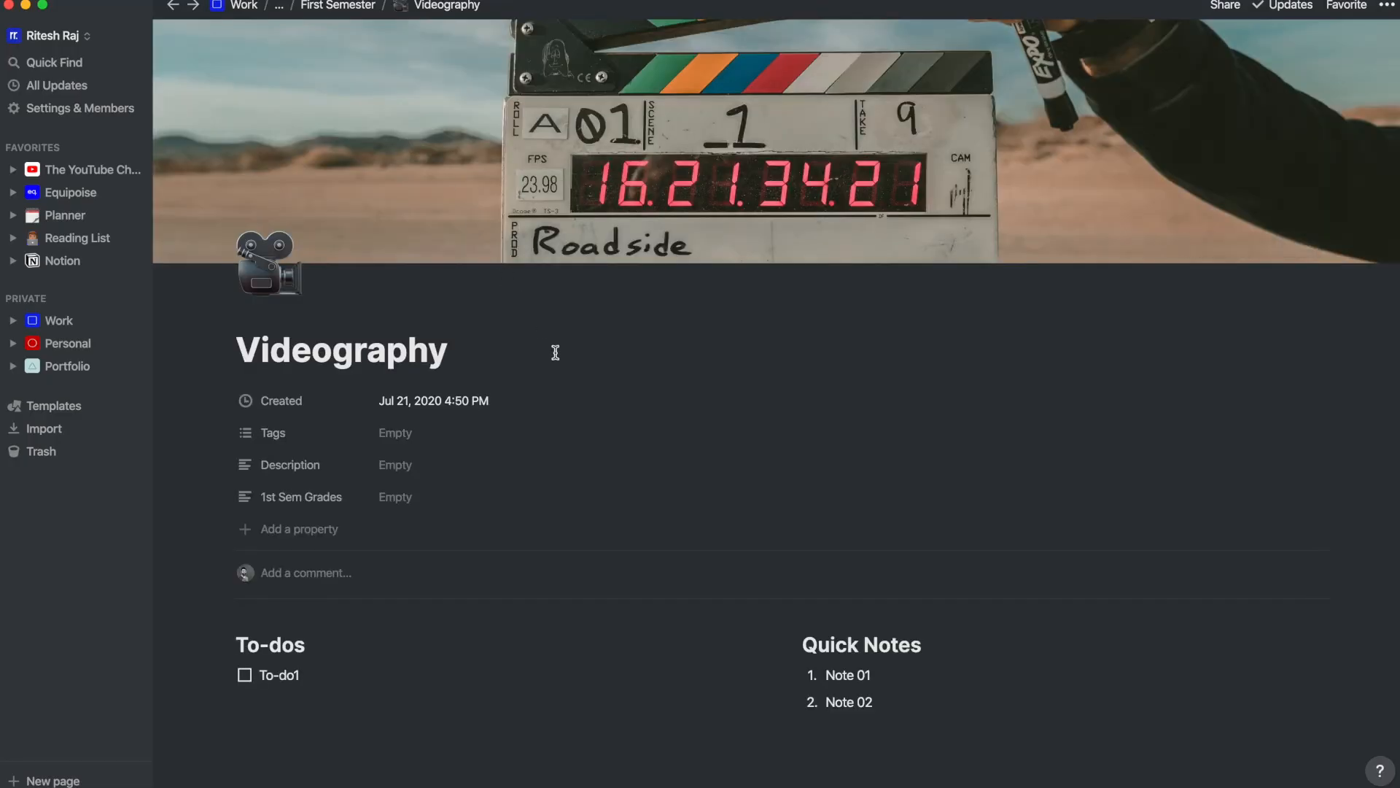
{"action": "scroll", "coordinate": [582, 491], "scroll_direction": "down", "scroll_amount": 4}
{"action": "scroll", "coordinate": [583, 484], "scroll_direction": "down", "scroll_amount": 7}
{"action": "scroll", "coordinate": [582, 484], "scroll_direction": "up", "scroll_amount": 5}
{"action": "scroll", "coordinate": [586, 489], "scroll_direction": "up", "scroll_amount": 5}
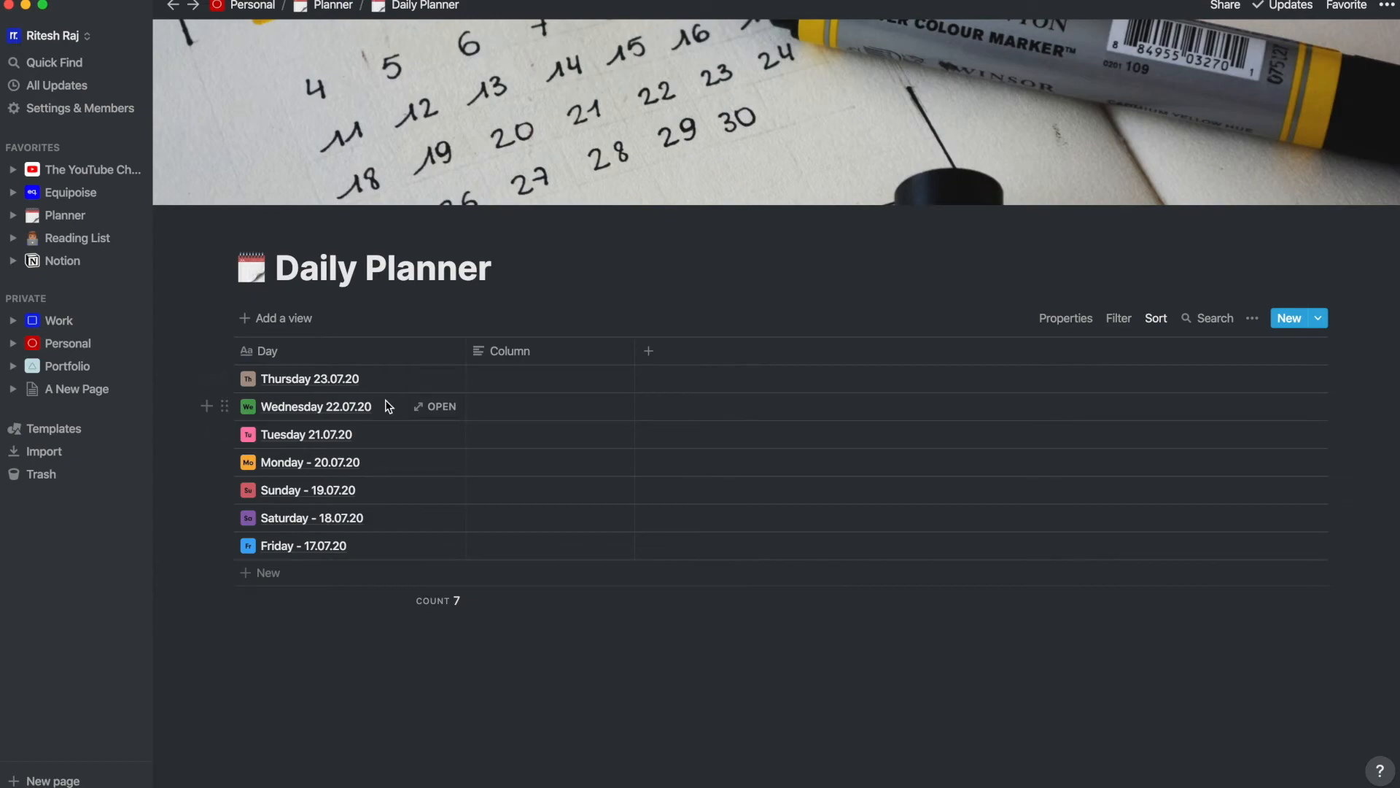
Step: Open the "Monday - 20.07.20" entry of the Daily Planner as a full page and examine its schedule board across all sprint columns
{"action": "left_click", "coordinate": [437, 462]}
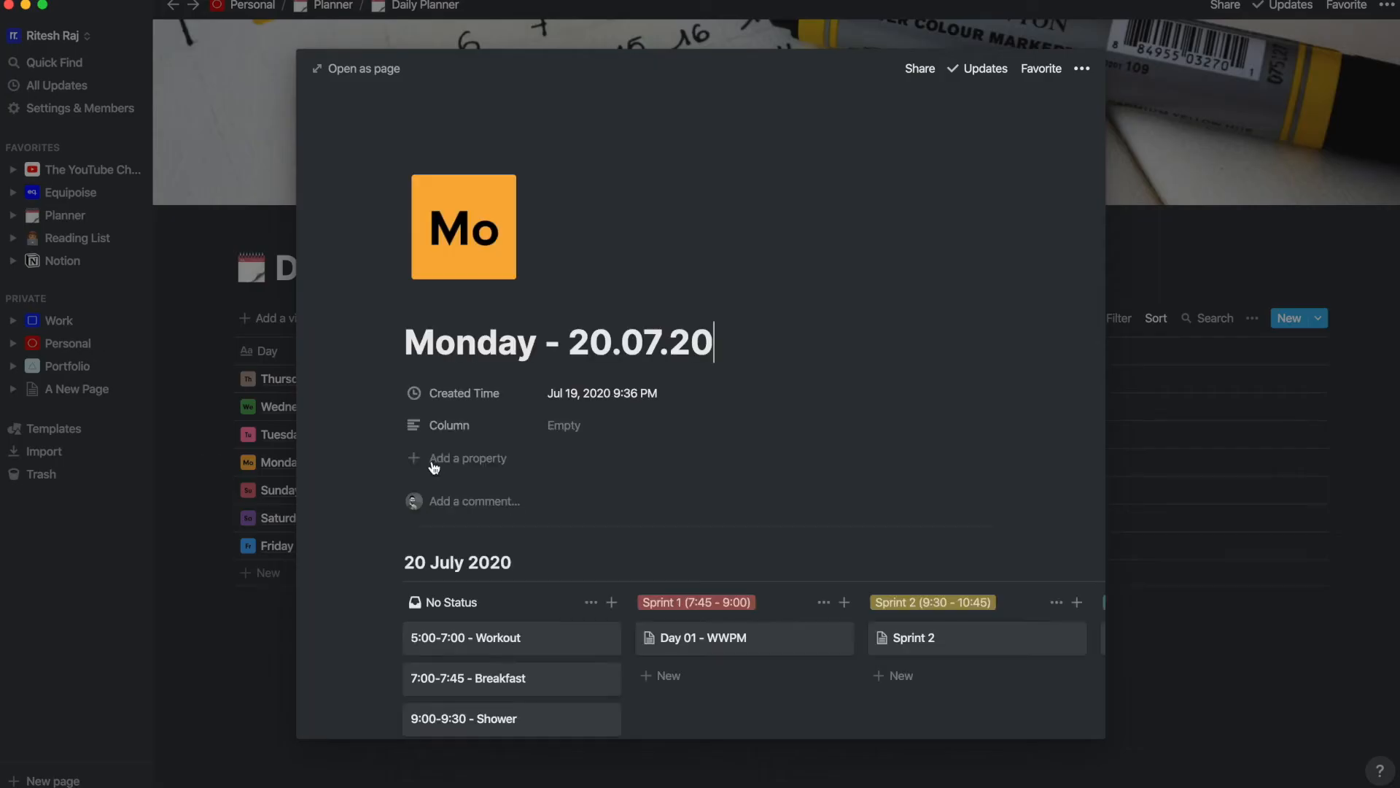
{"action": "left_click", "coordinate": [388, 69]}
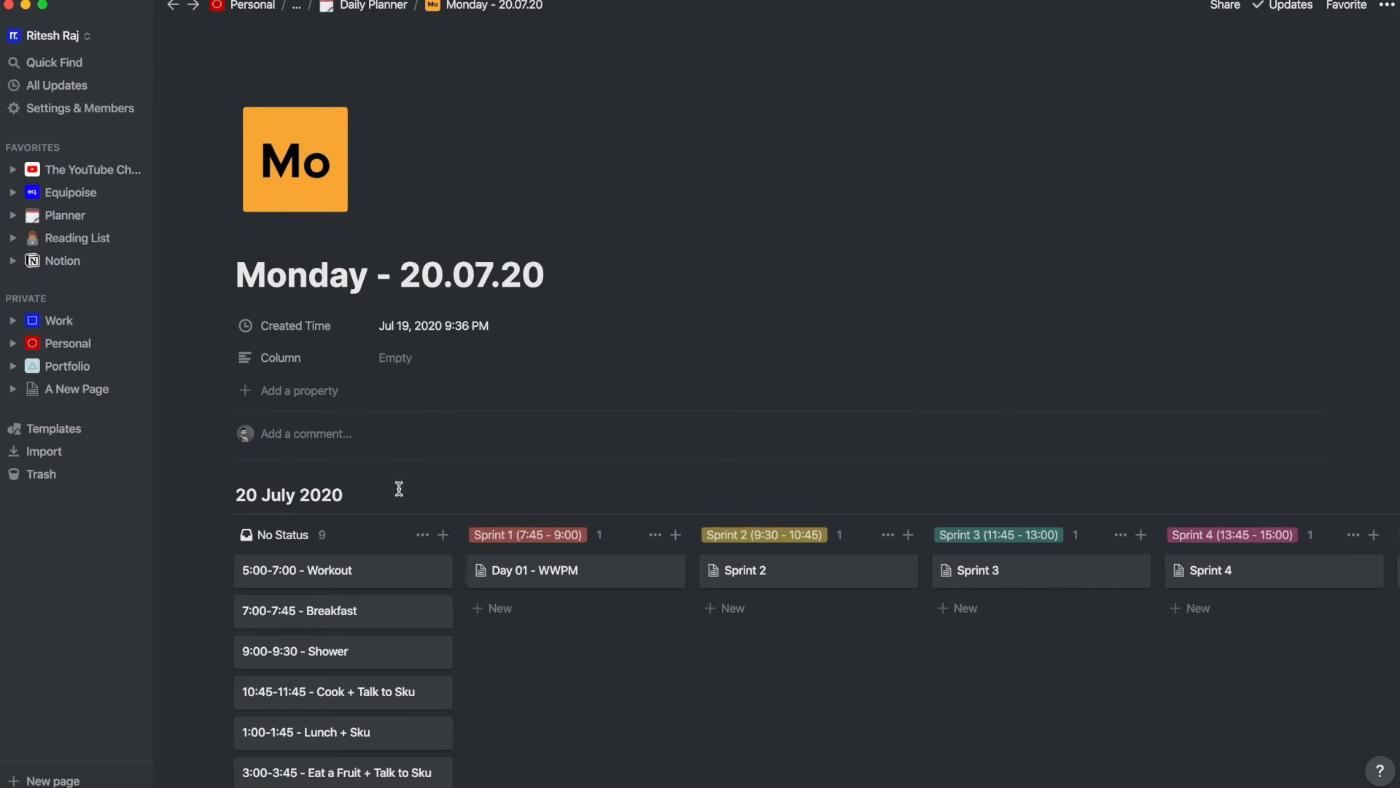
{"action": "scroll", "coordinate": [397, 501], "scroll_direction": "down", "scroll_amount": 3}
{"action": "scroll", "coordinate": [397, 503], "scroll_direction": "down", "scroll_amount": 3}
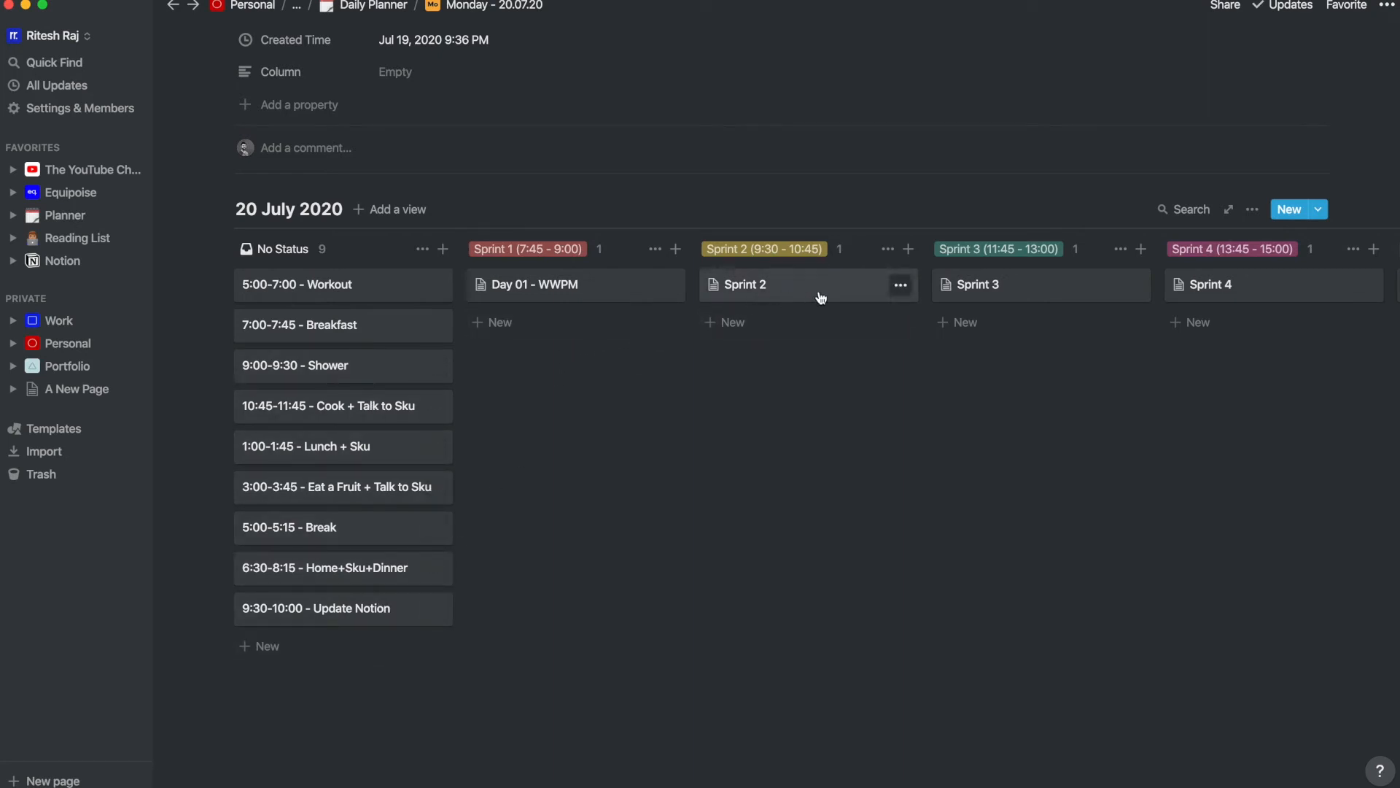
{"action": "scroll", "coordinate": [1000, 303], "scroll_direction": "right", "scroll_amount": 6}
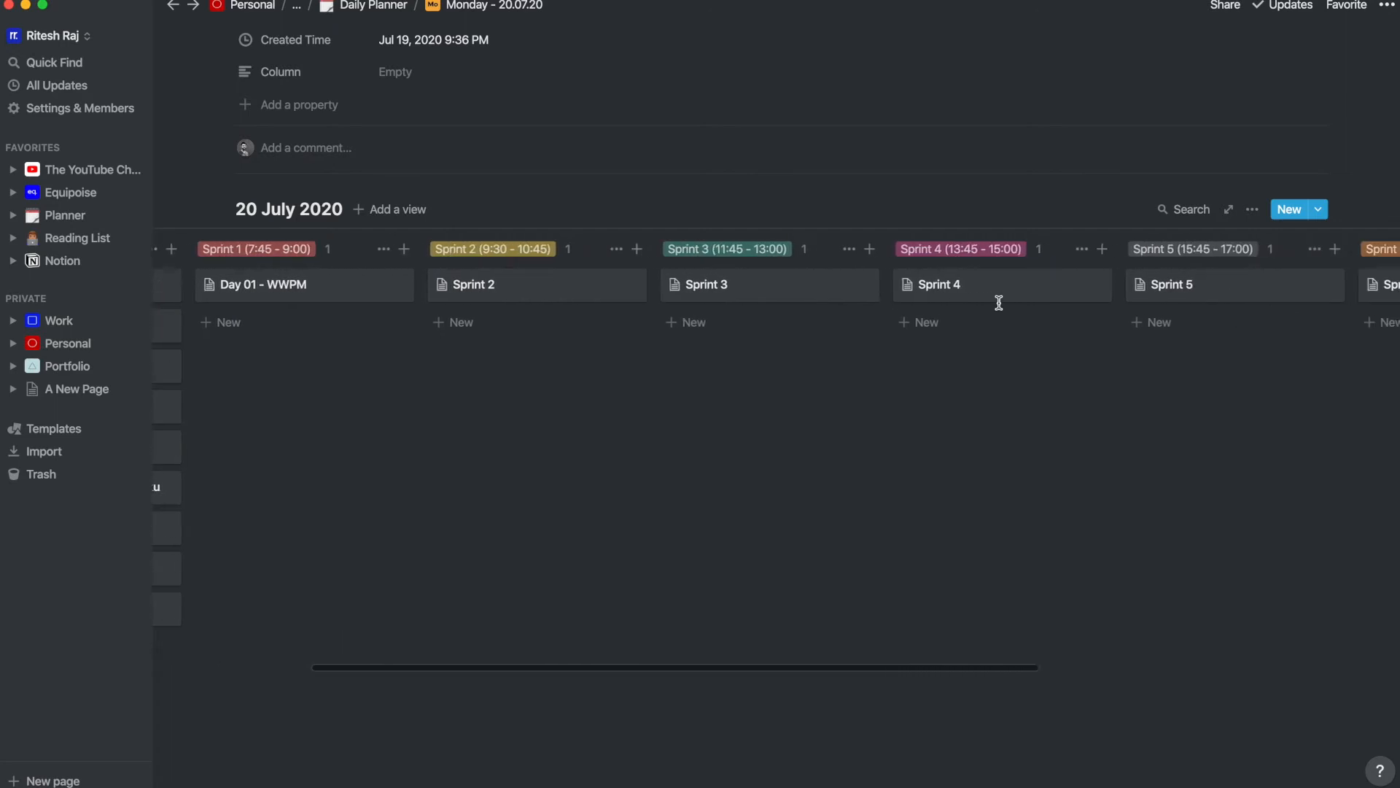
{"action": "scroll", "coordinate": [1038, 303], "scroll_direction": "right", "scroll_amount": 6}
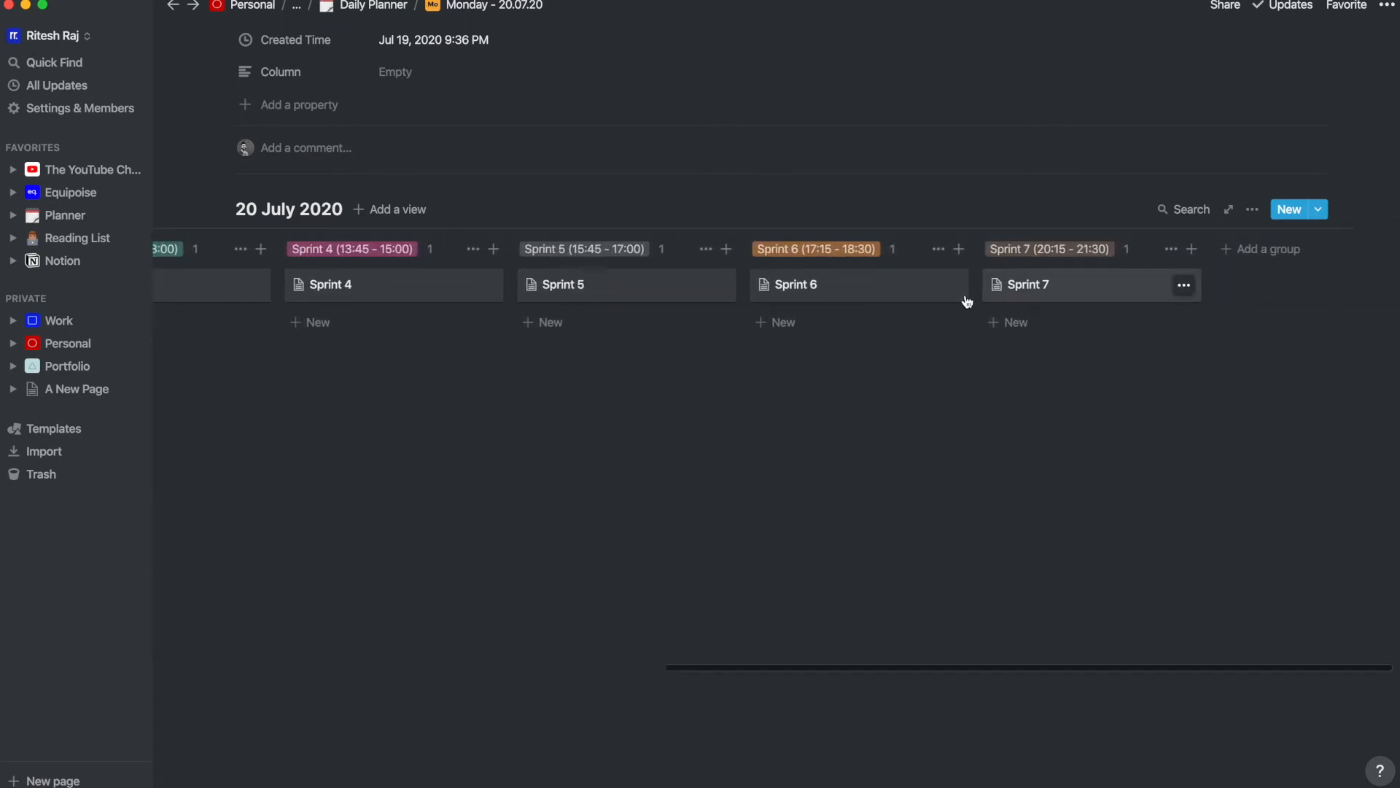
{"action": "scroll", "coordinate": [967, 302], "scroll_direction": "left", "scroll_amount": 6}
{"action": "scroll", "coordinate": [967, 303], "scroll_direction": "left", "scroll_amount": 8}
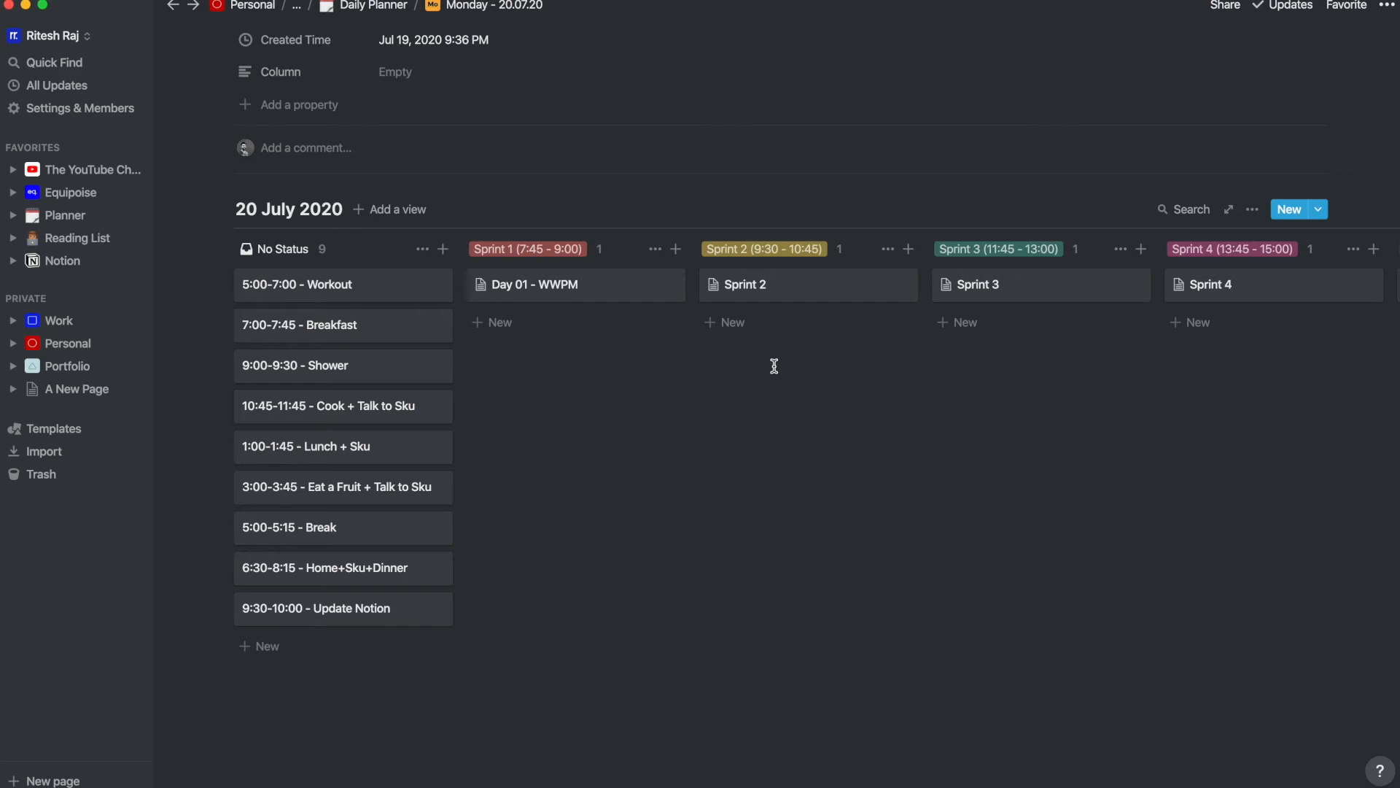
Step: Return to the Daily Planner table and enter "Open Days" in the Column property of the "Saturday - 18.07.20" row
{"action": "left_click", "coordinate": [387, 9]}
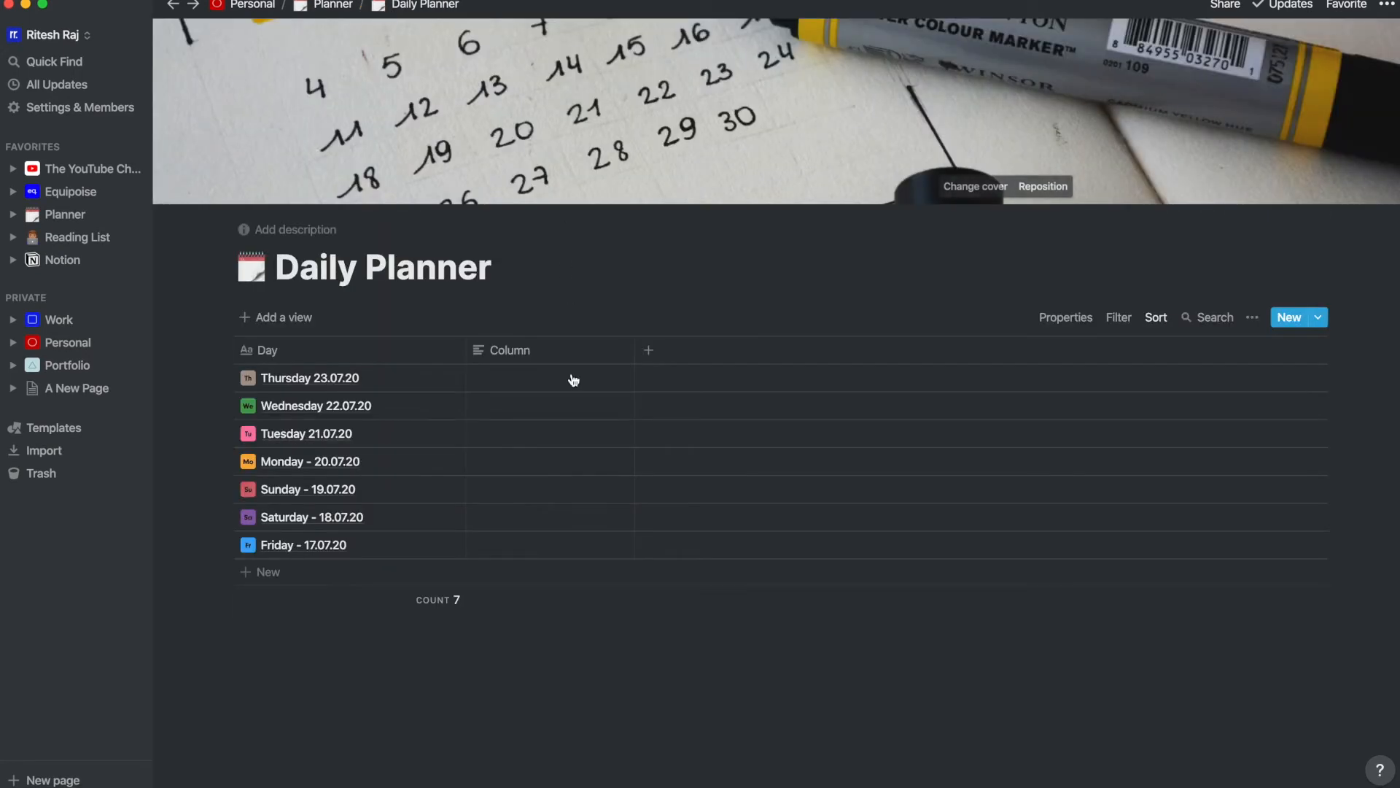
{"action": "left_click", "coordinate": [513, 518]}
{"action": "type", "text": "Open Days"}
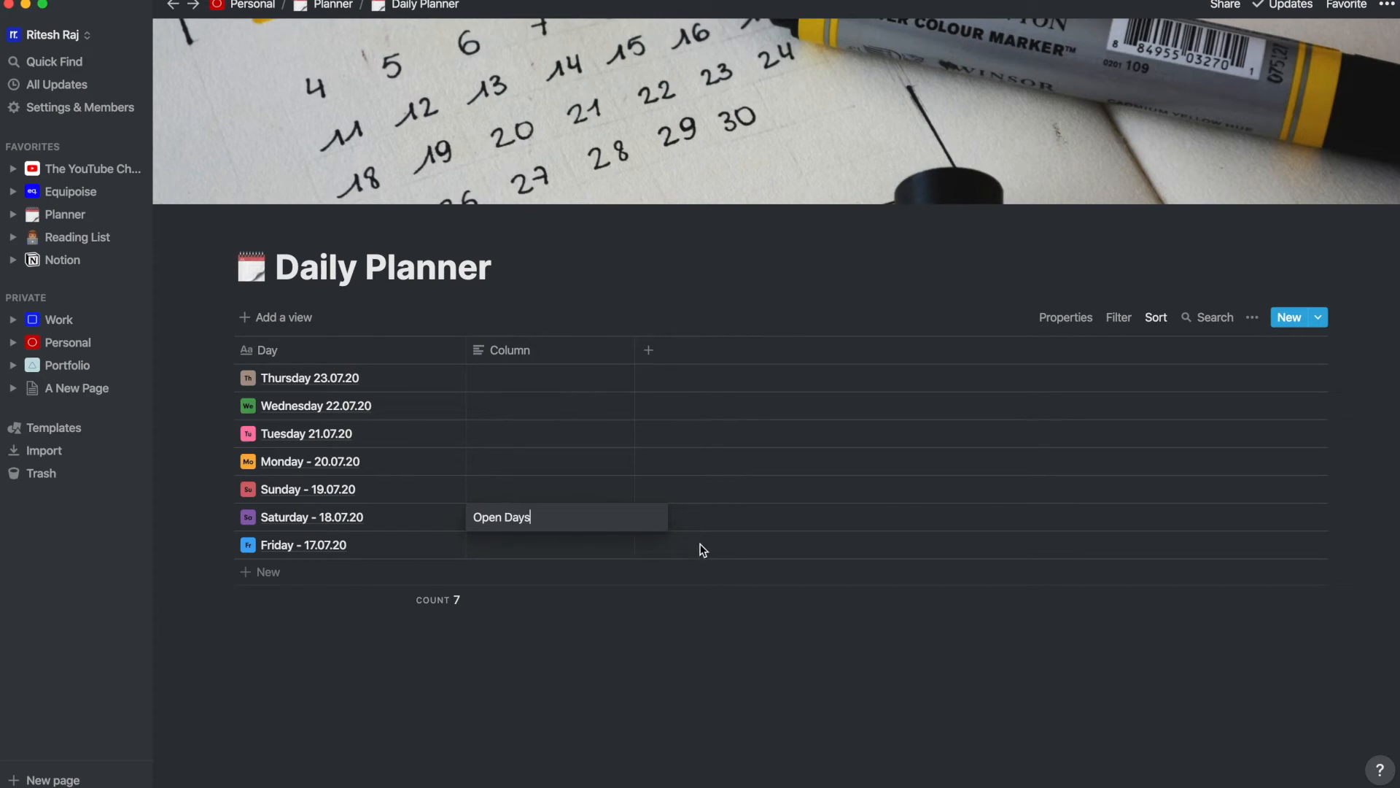
{"action": "key", "text": "Escape"}
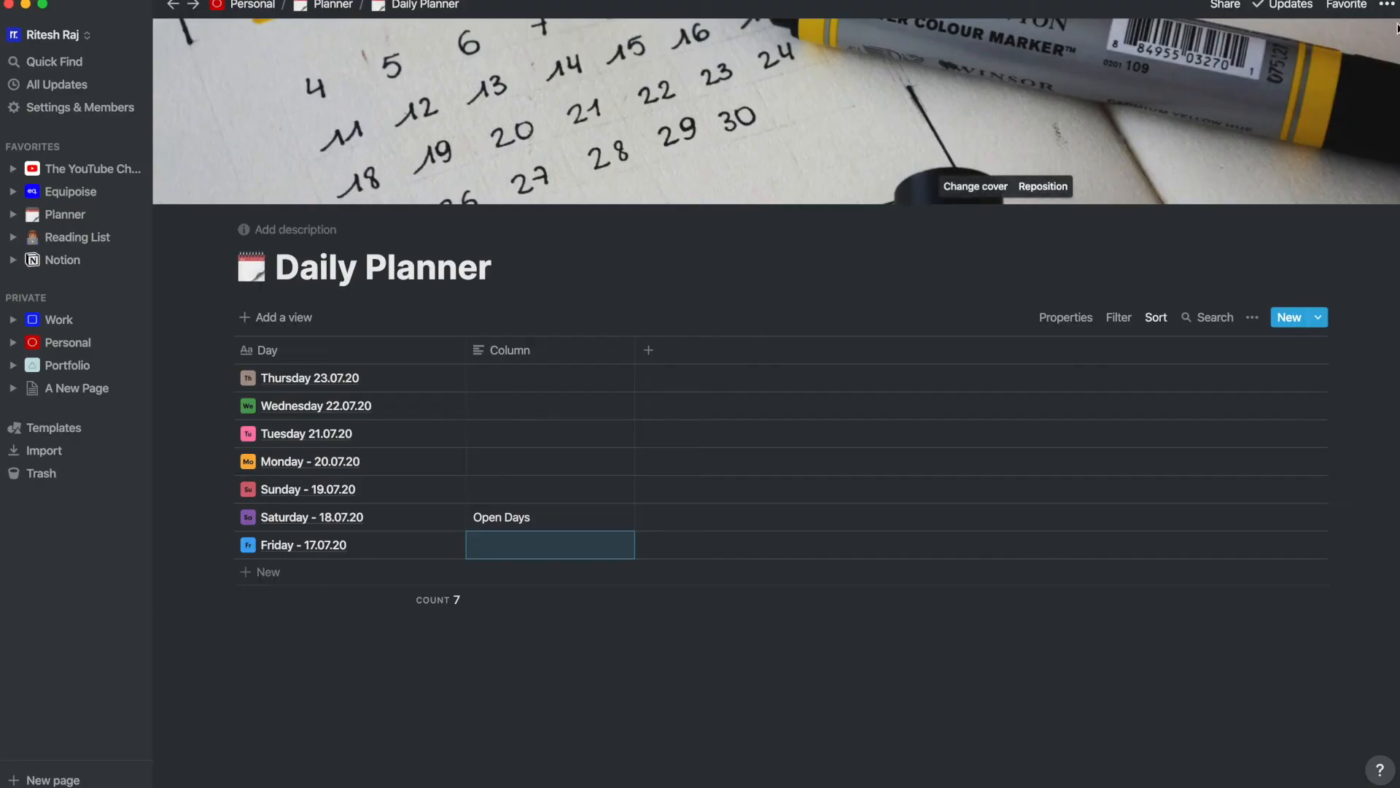
{"action": "scroll", "coordinate": [1324, 95], "scroll_direction": "up", "scroll_amount": 3}
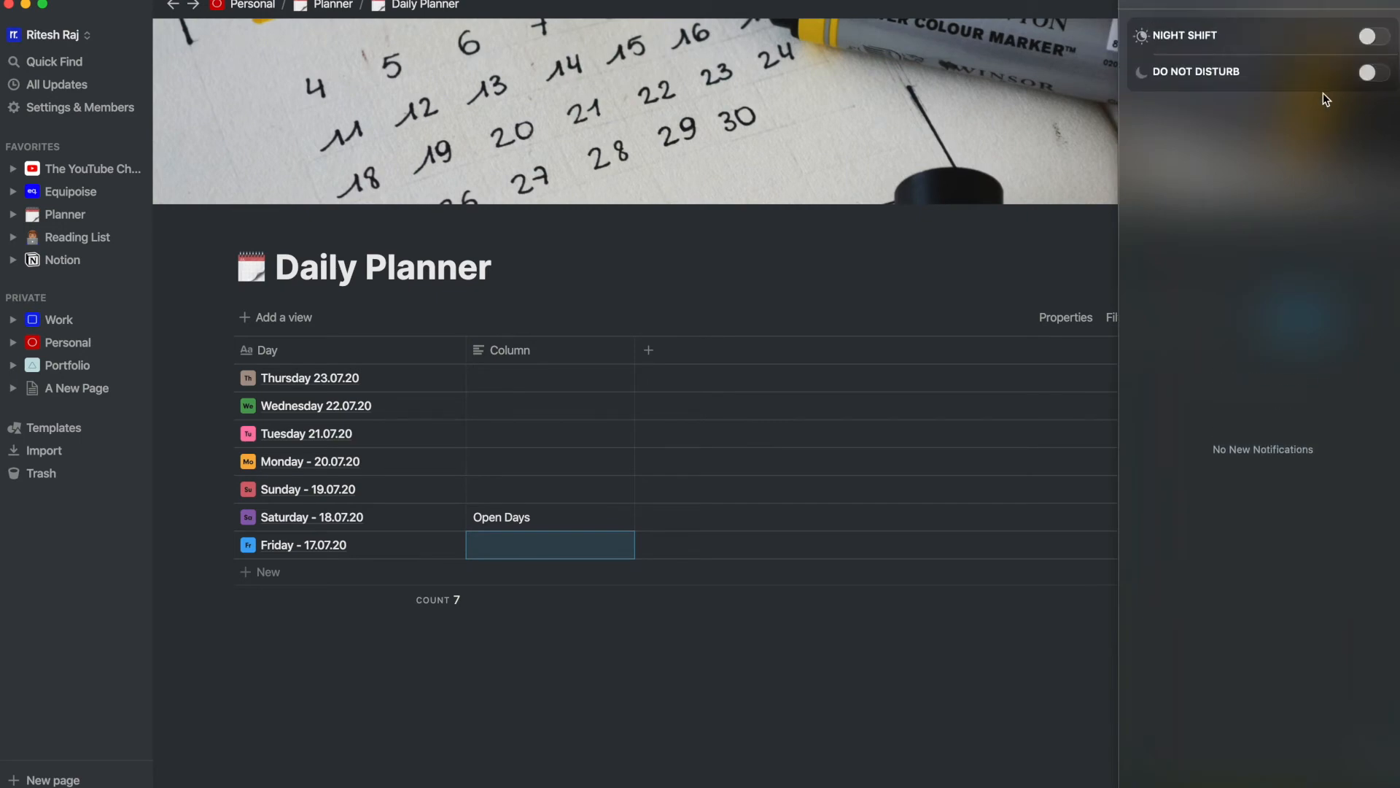
Step: Turn on Do Not Disturb on the Mac and on the phone
{"action": "left_click", "coordinate": [1369, 73]}
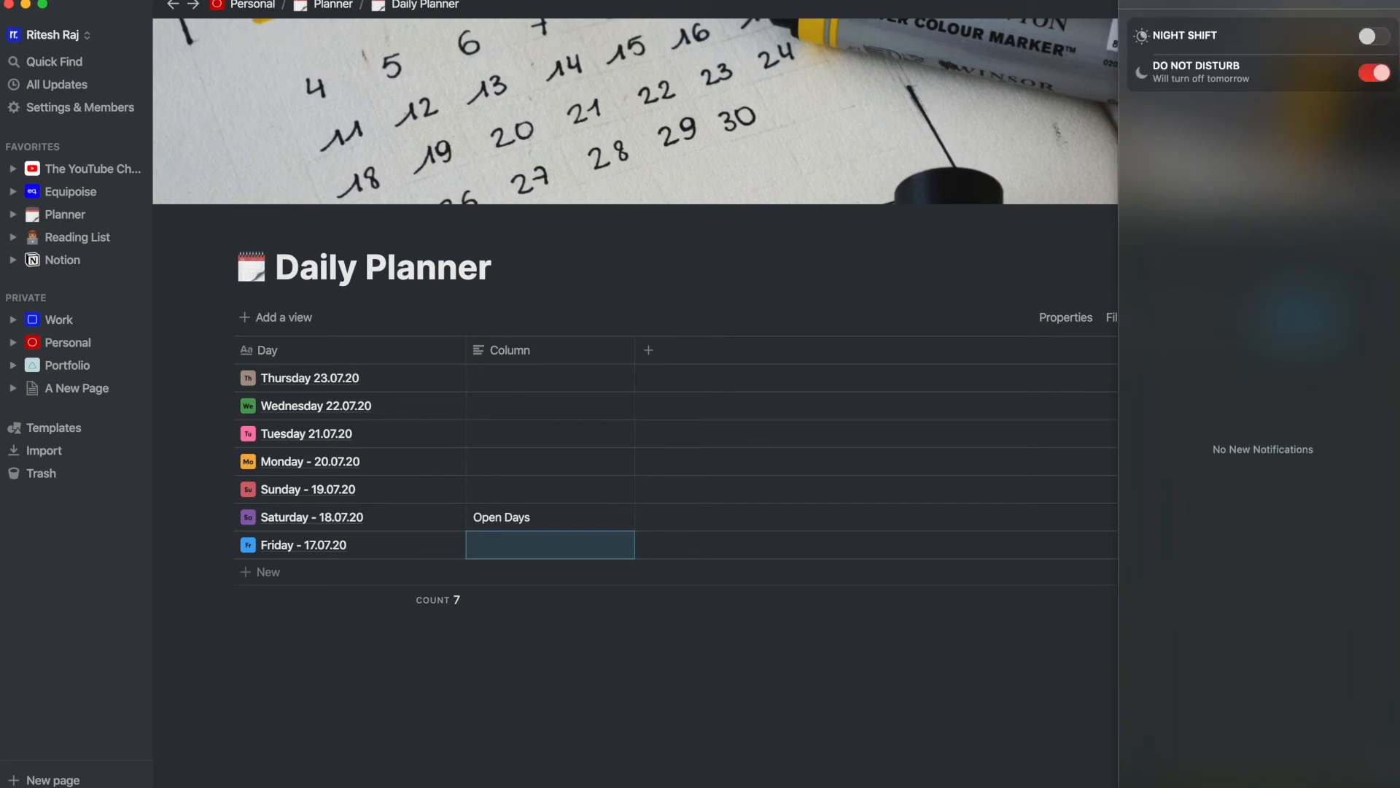
{"action": "left_click", "coordinate": [1386, 1]}
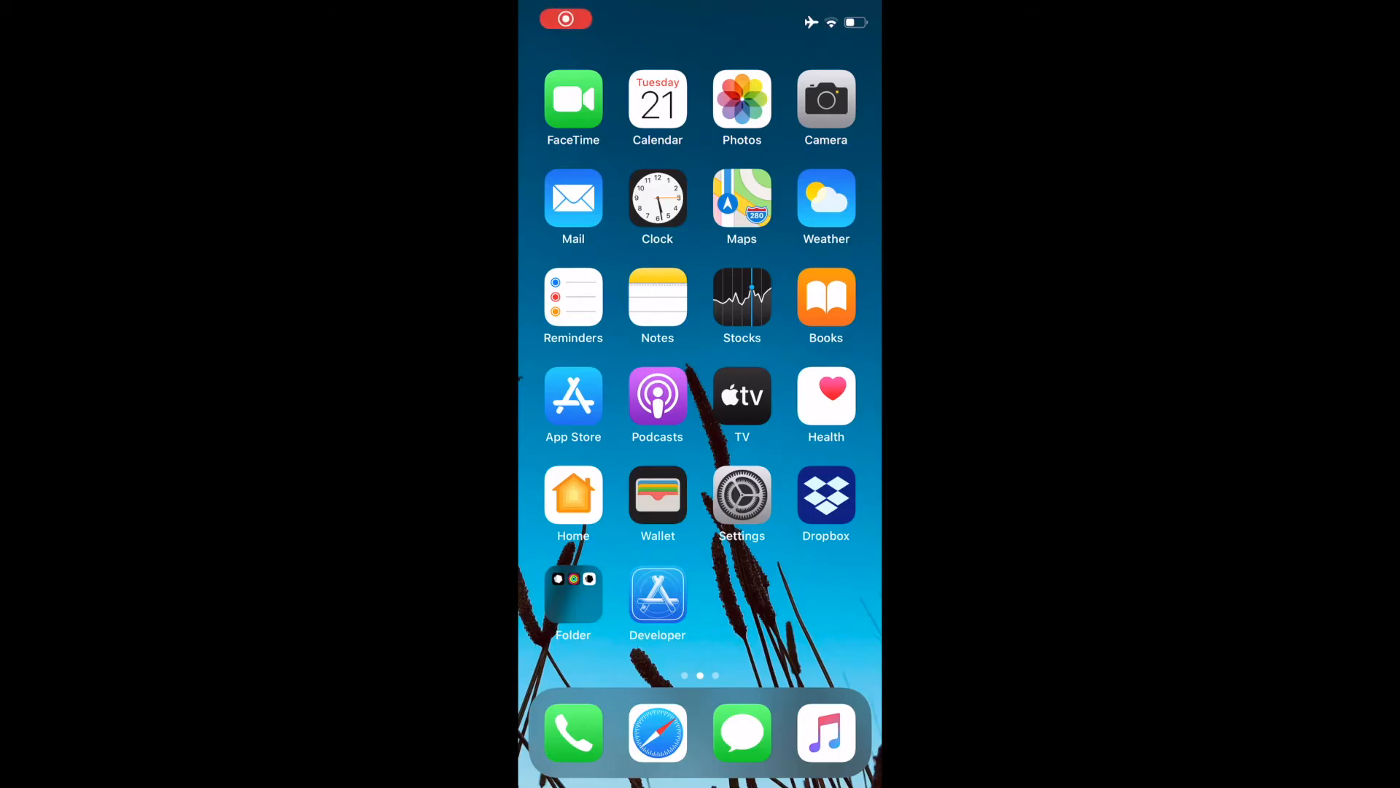
{"action": "left_click", "coordinate": [660, 318]}
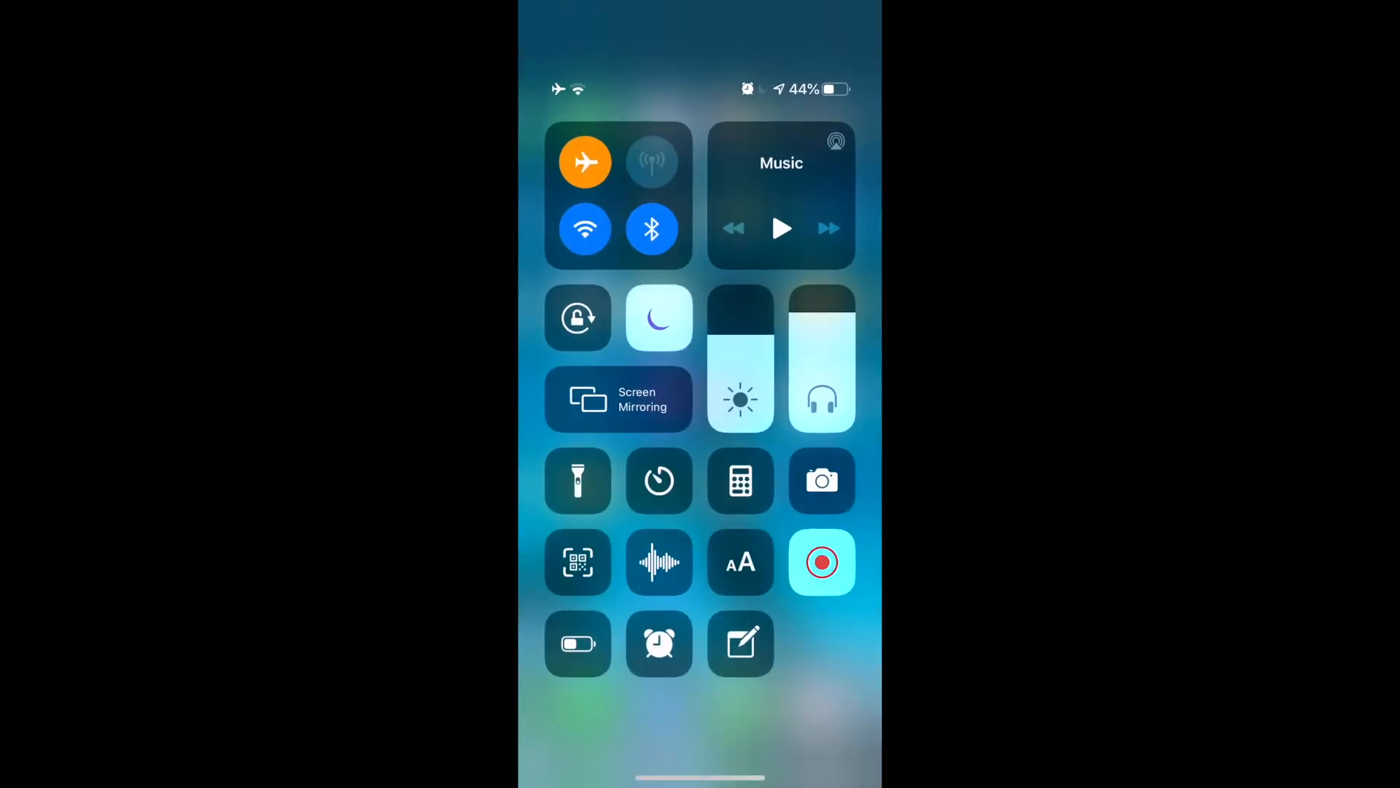
{"action": "left_click", "coordinate": [822, 644]}
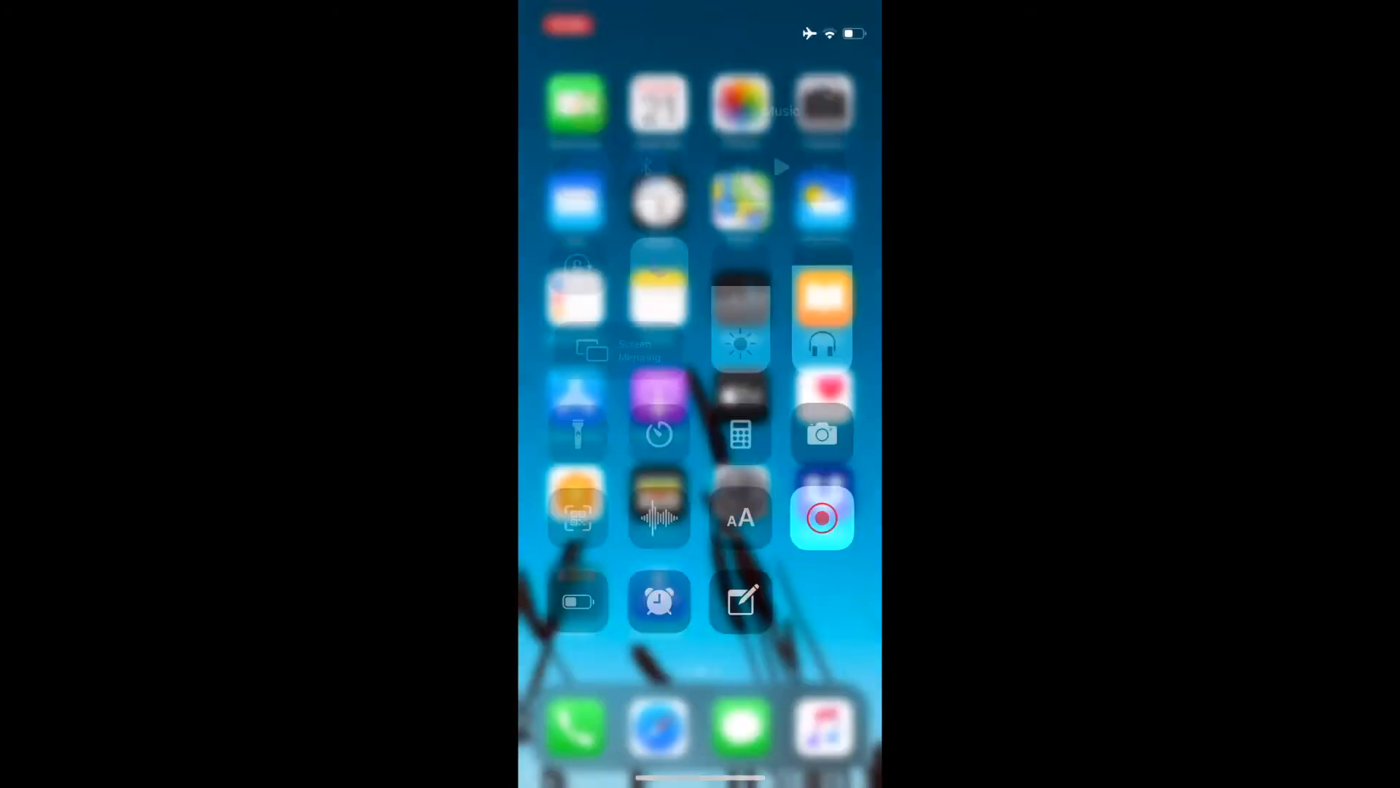
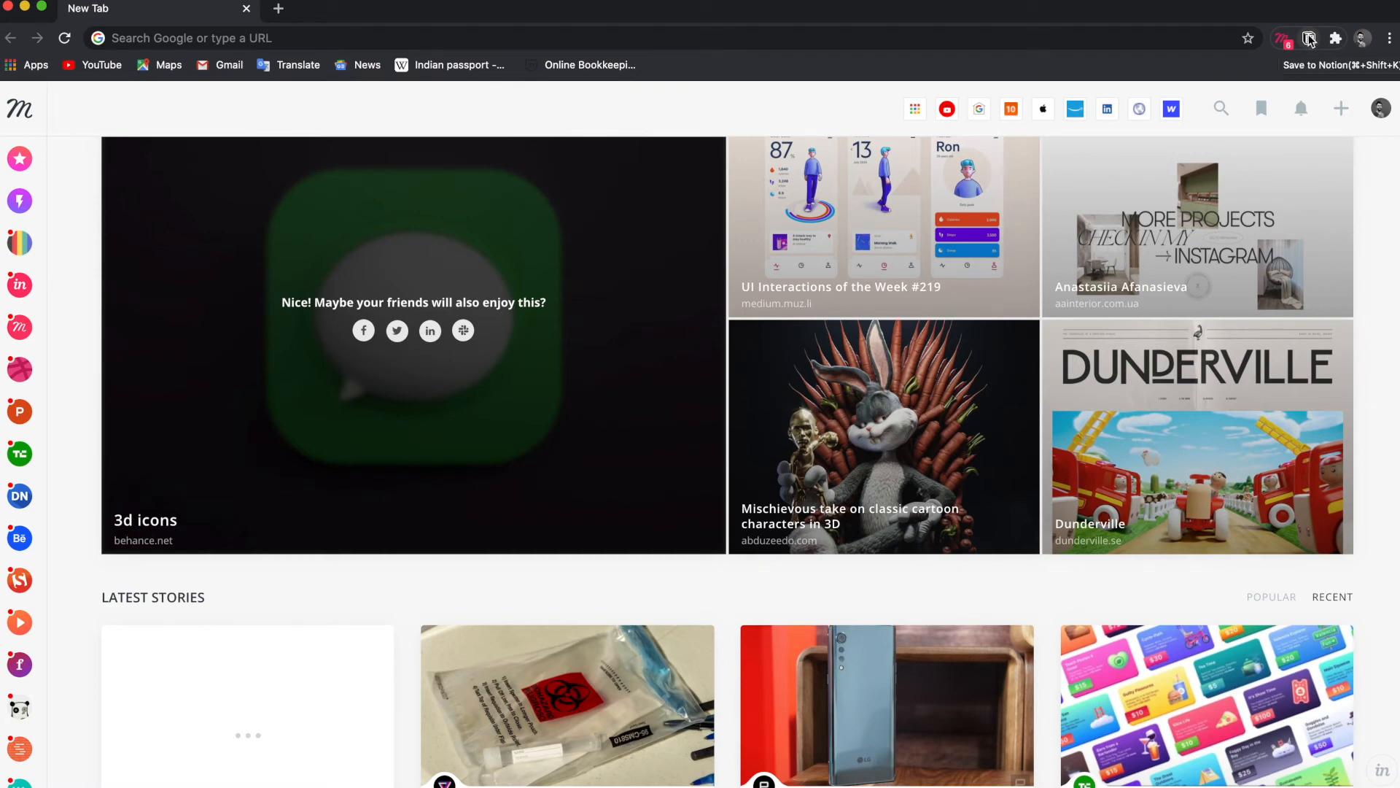
Step: Open the "3d icons" Behance article from the browser's new tab page and look through its images
{"action": "left_click", "coordinate": [582, 357]}
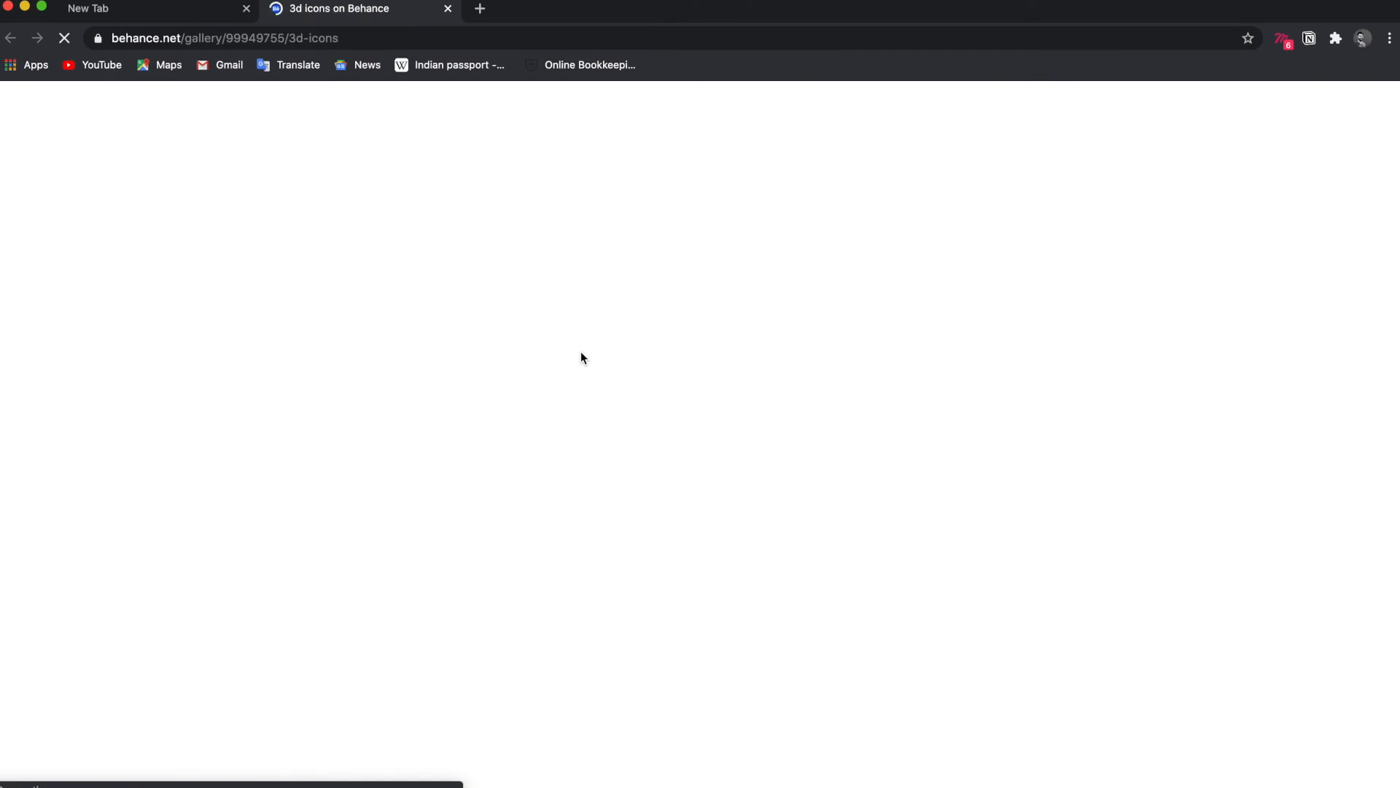
{"action": "scroll", "coordinate": [863, 470], "scroll_direction": "down", "scroll_amount": 3}
{"action": "scroll", "coordinate": [863, 472], "scroll_direction": "down", "scroll_amount": 1}
{"action": "scroll", "coordinate": [863, 473], "scroll_direction": "up", "scroll_amount": 2}
{"action": "scroll", "coordinate": [862, 473], "scroll_direction": "down", "scroll_amount": 4}
{"action": "scroll", "coordinate": [864, 472], "scroll_direction": "down", "scroll_amount": 1}
{"action": "scroll", "coordinate": [863, 473], "scroll_direction": "up", "scroll_amount": 5}
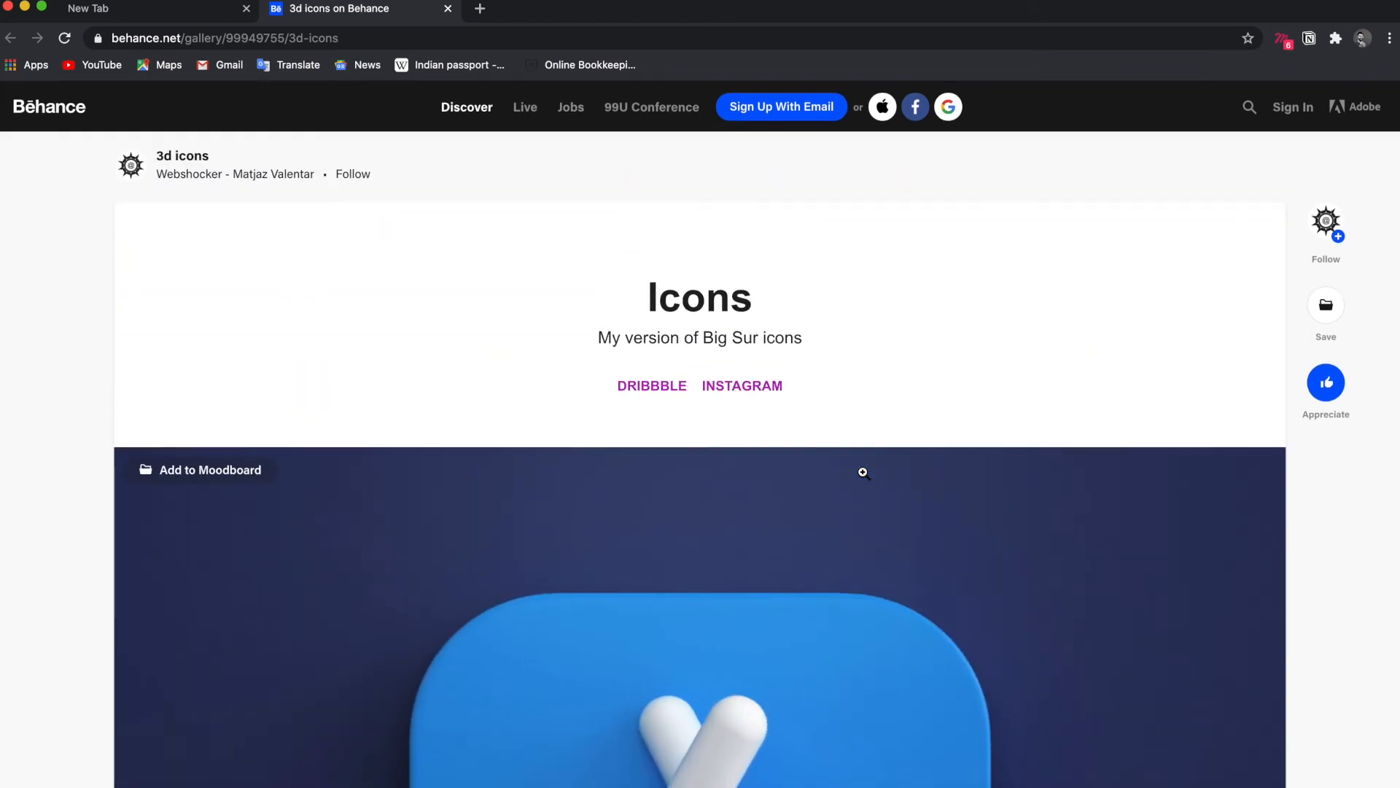
Step: Save the "3d icons on Behance" page to the Reading List with the Notion web clipper and switch to Notion
{"action": "left_click", "coordinate": [1311, 40]}
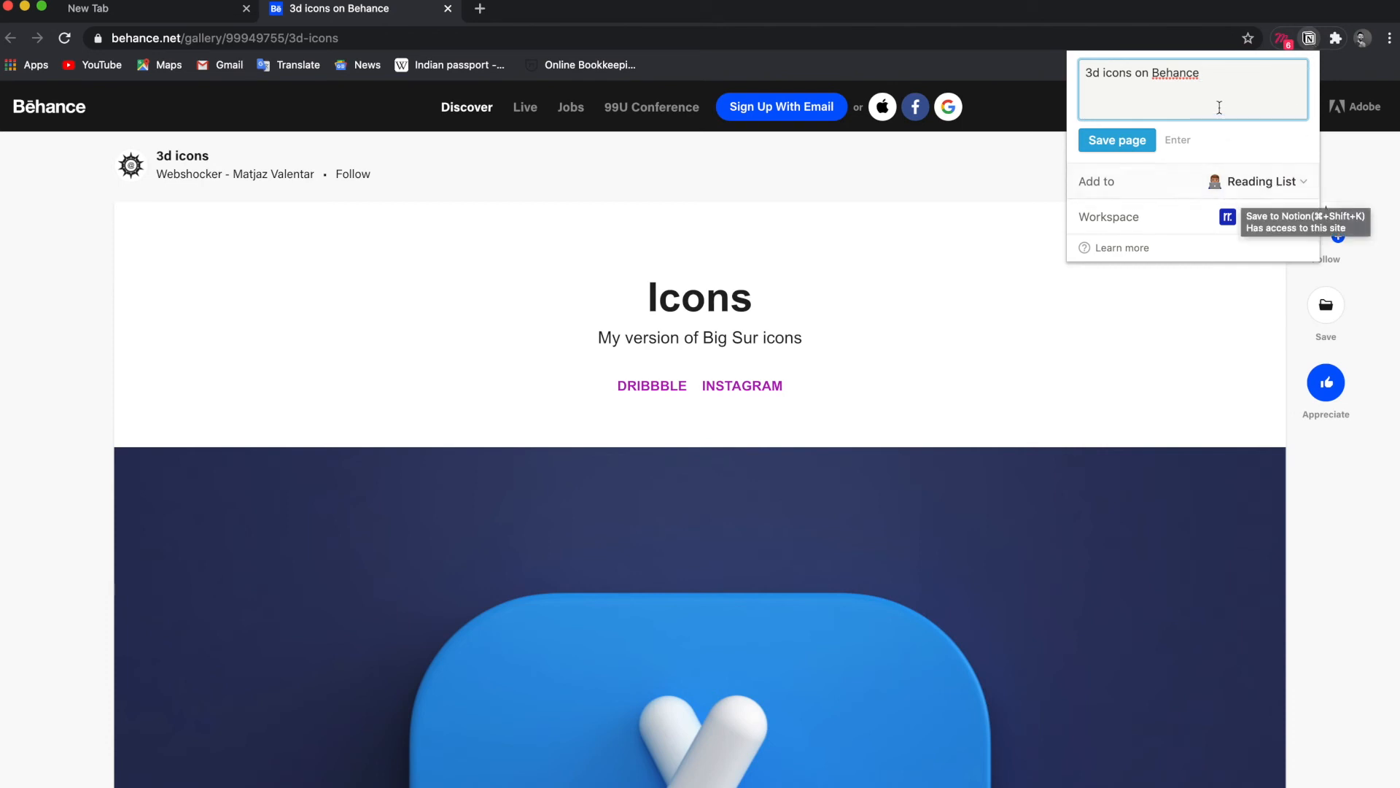
{"action": "left_click", "coordinate": [1116, 140]}
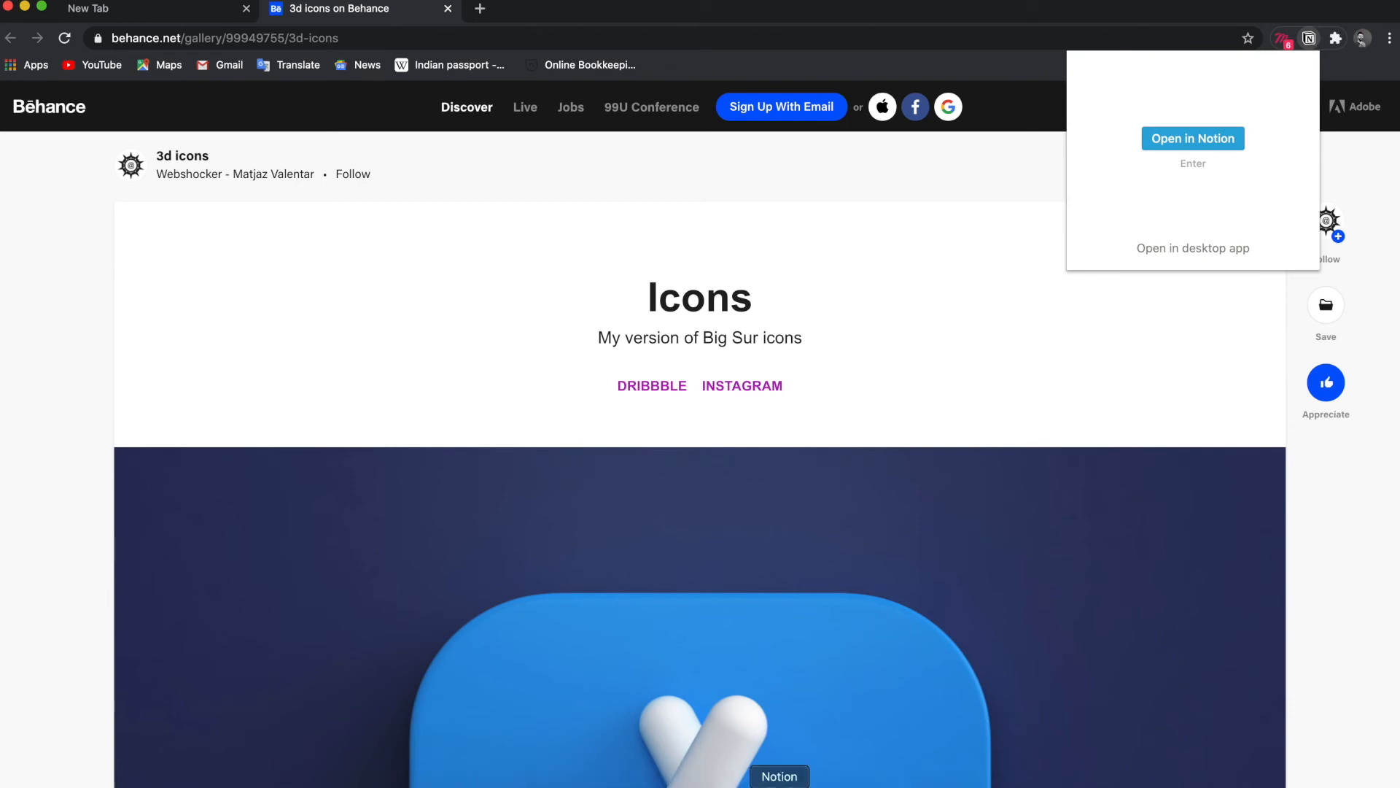
{"action": "left_click", "coordinate": [779, 784]}
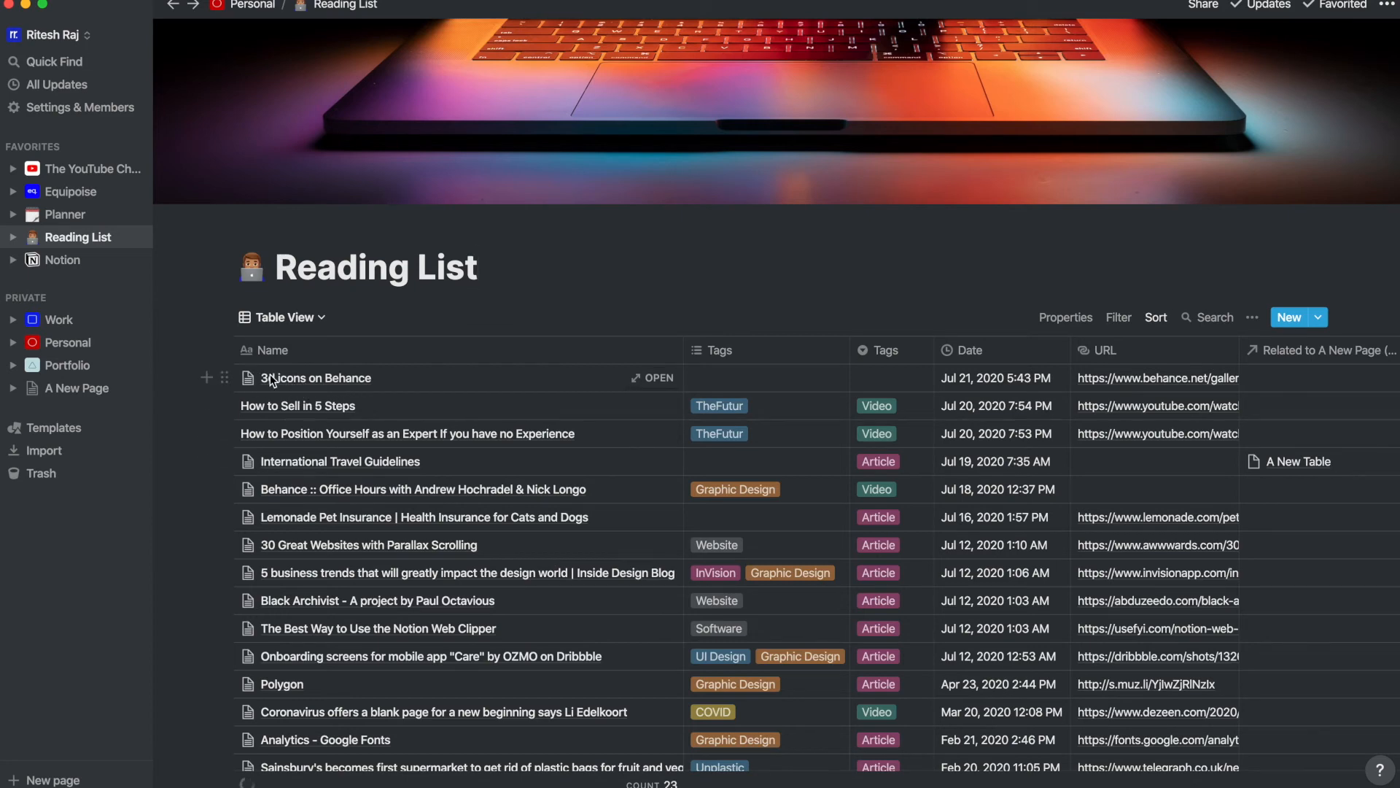
Step: Try to give the "3d icons on Behance" entry a Behance tag and assign a new "Images" option in its single-select Tags column
{"action": "left_click", "coordinate": [726, 386]}
{"action": "type", "text": "Behance"}
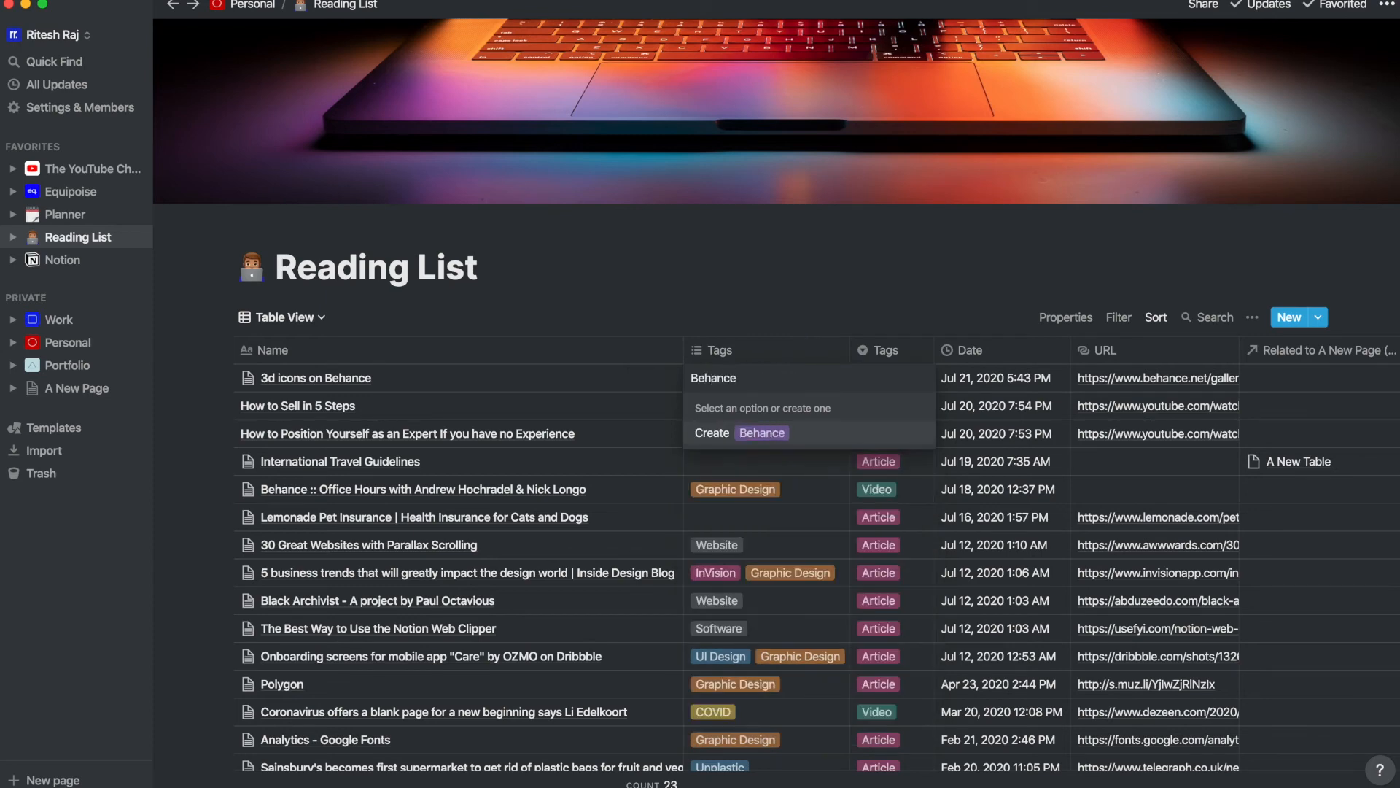
{"action": "key", "text": "Tab"}
{"action": "type", "text": "Imag"}
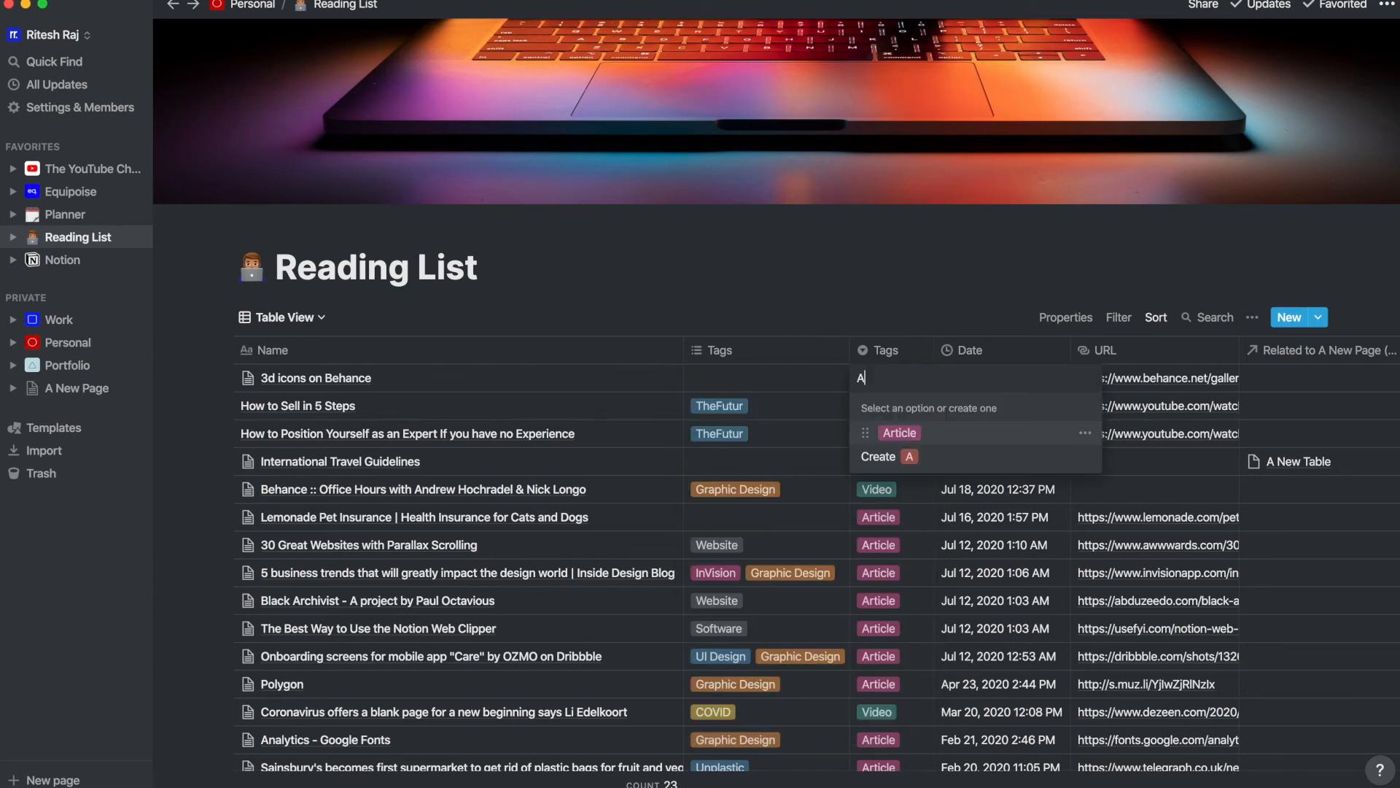
{"action": "type", "text": "es"}
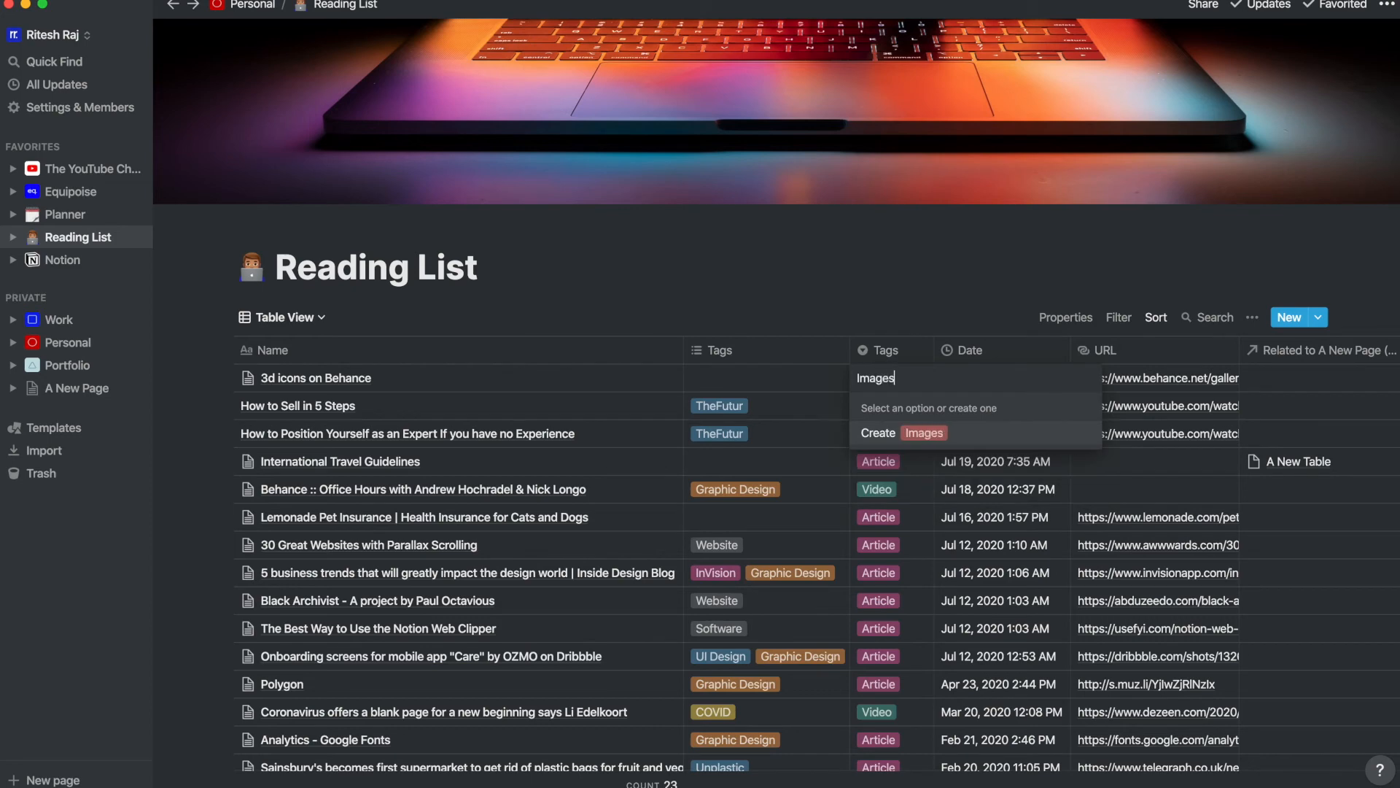
{"action": "key", "text": "Return"}
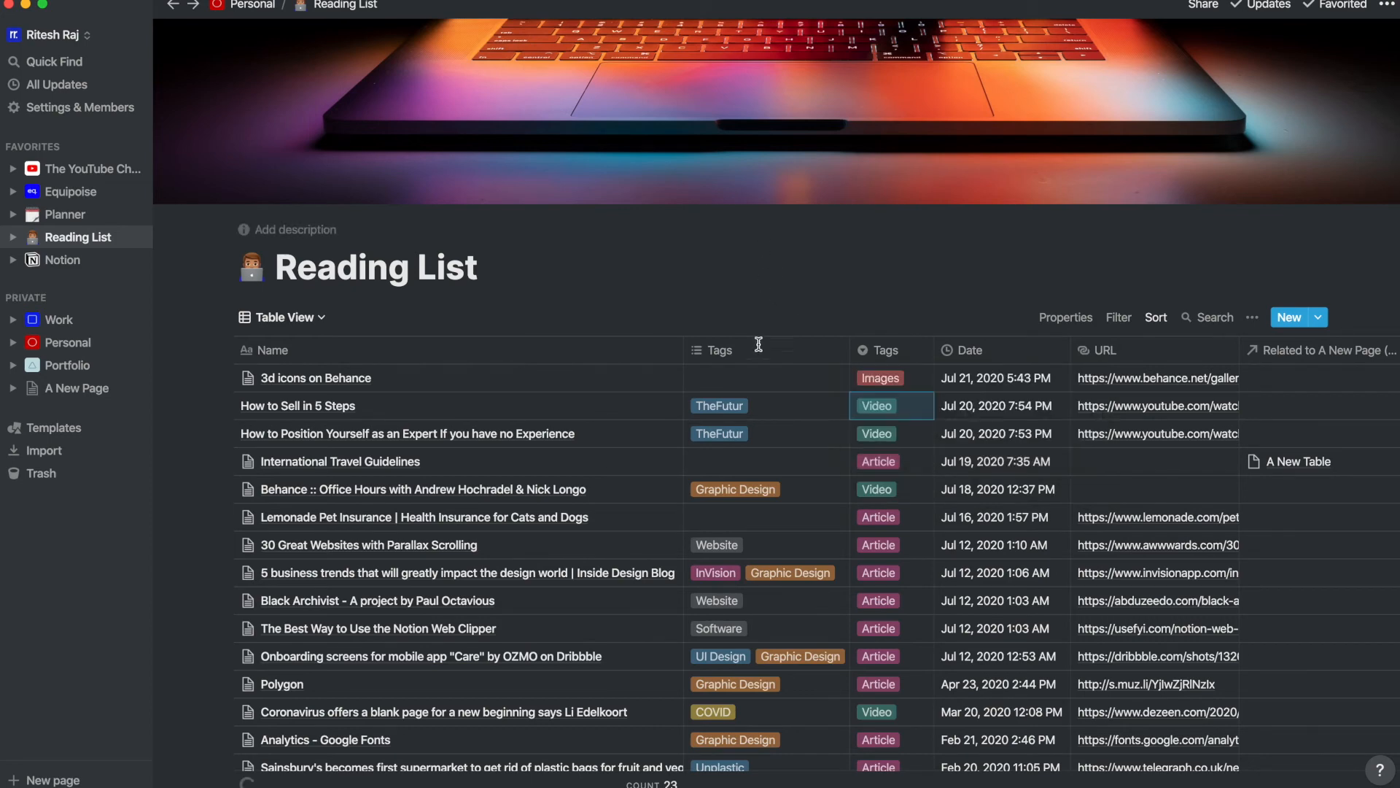
Step: Create and assign a "Behance" tag in the multi-select Tags column of the "3d icons on Behance" entry
{"action": "left_click", "coordinate": [725, 377]}
{"action": "type", "text": "Behance"}
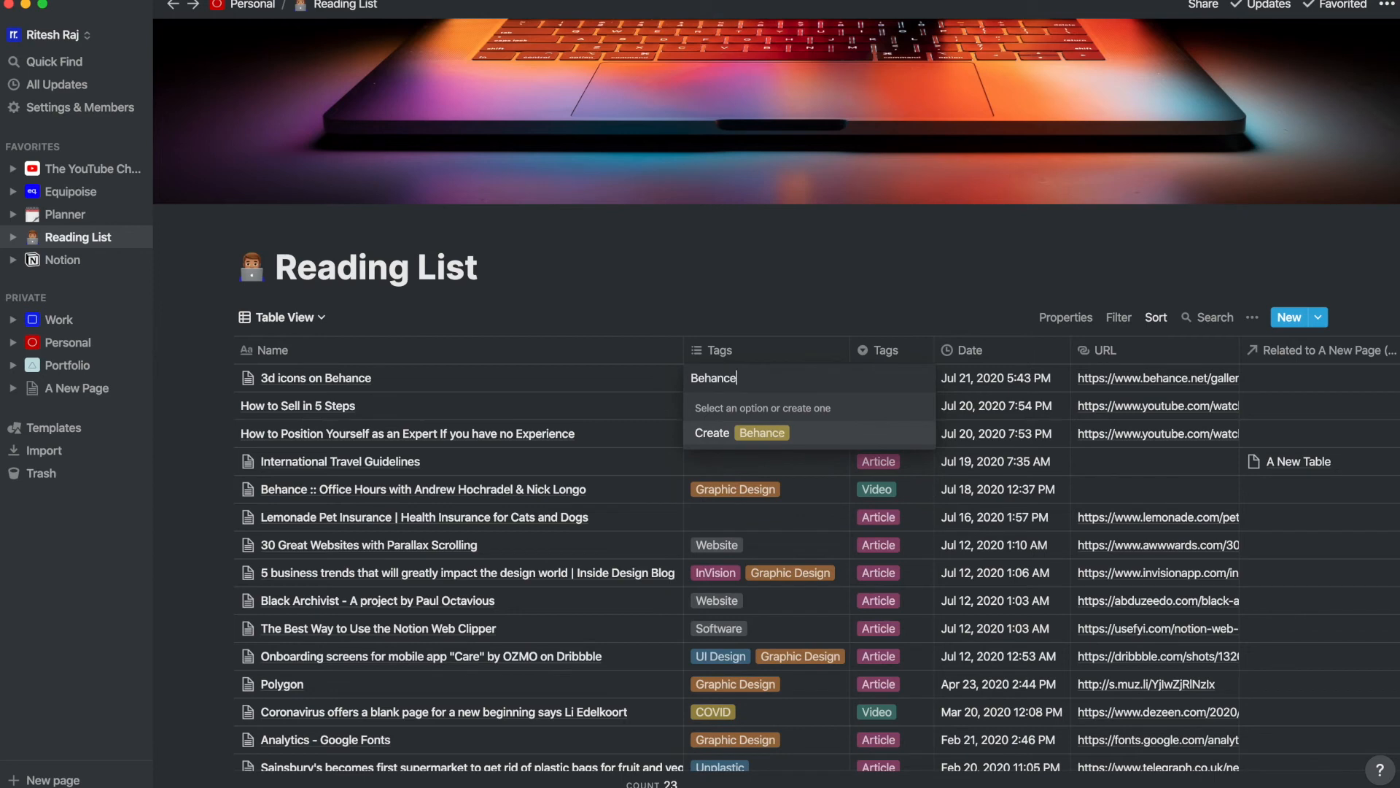
{"action": "key", "text": "Return"}
{"action": "key", "text": "Escape"}
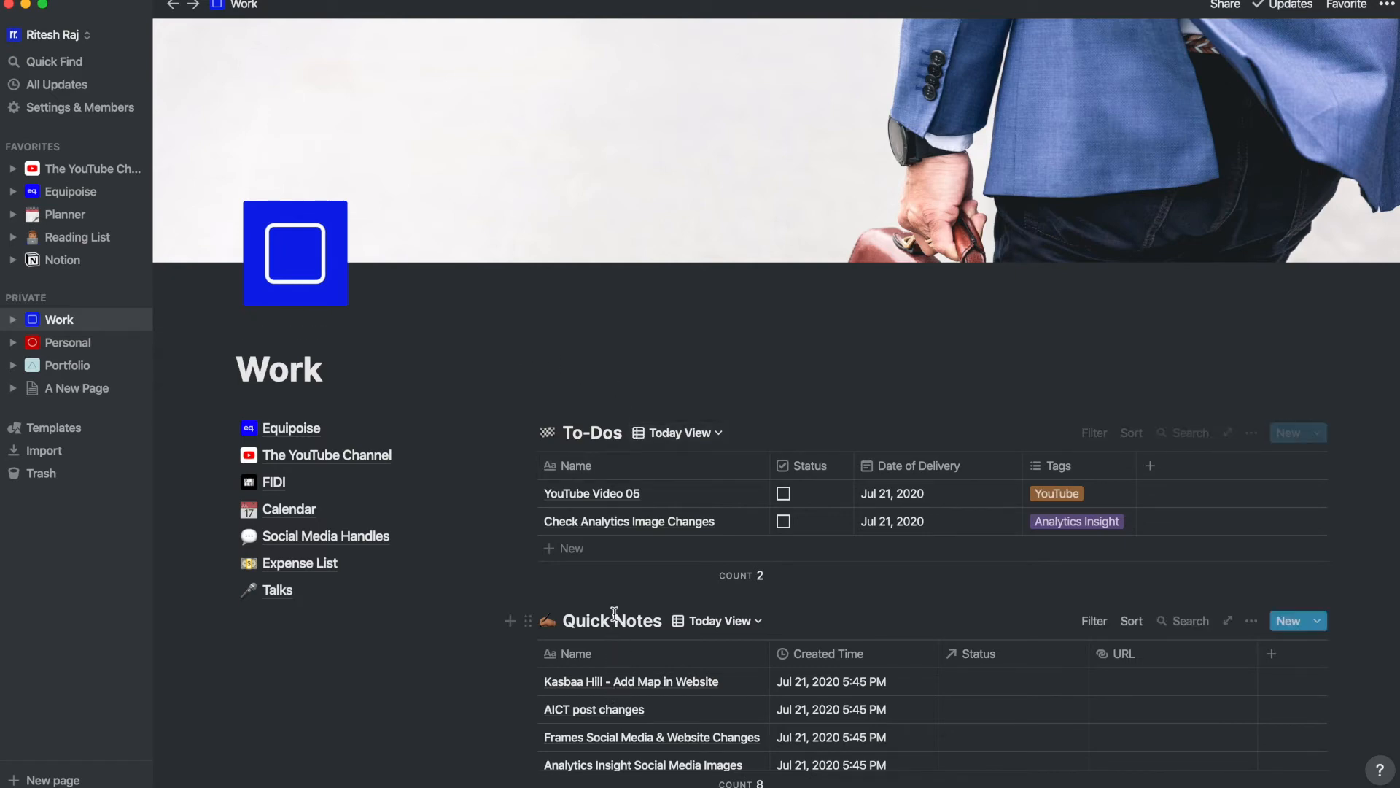
Step: Examine the To-Dos and Quick Notes on the Work page, the Planner's "Monday - 20.07.20" schedule board and the Reading List
{"action": "scroll", "coordinate": [634, 436], "scroll_direction": "down", "scroll_amount": 5}
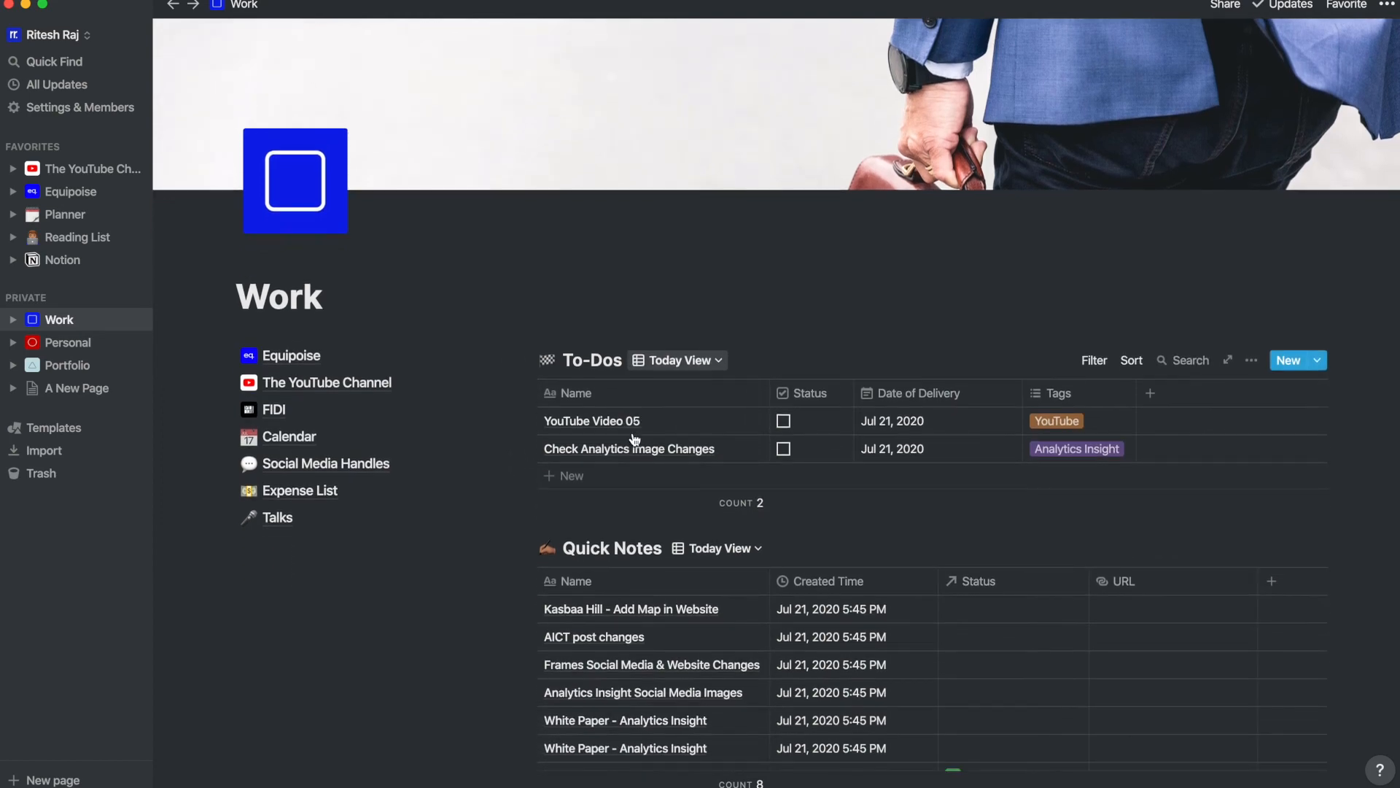
{"action": "scroll", "coordinate": [632, 432], "scroll_direction": "down", "scroll_amount": 2}
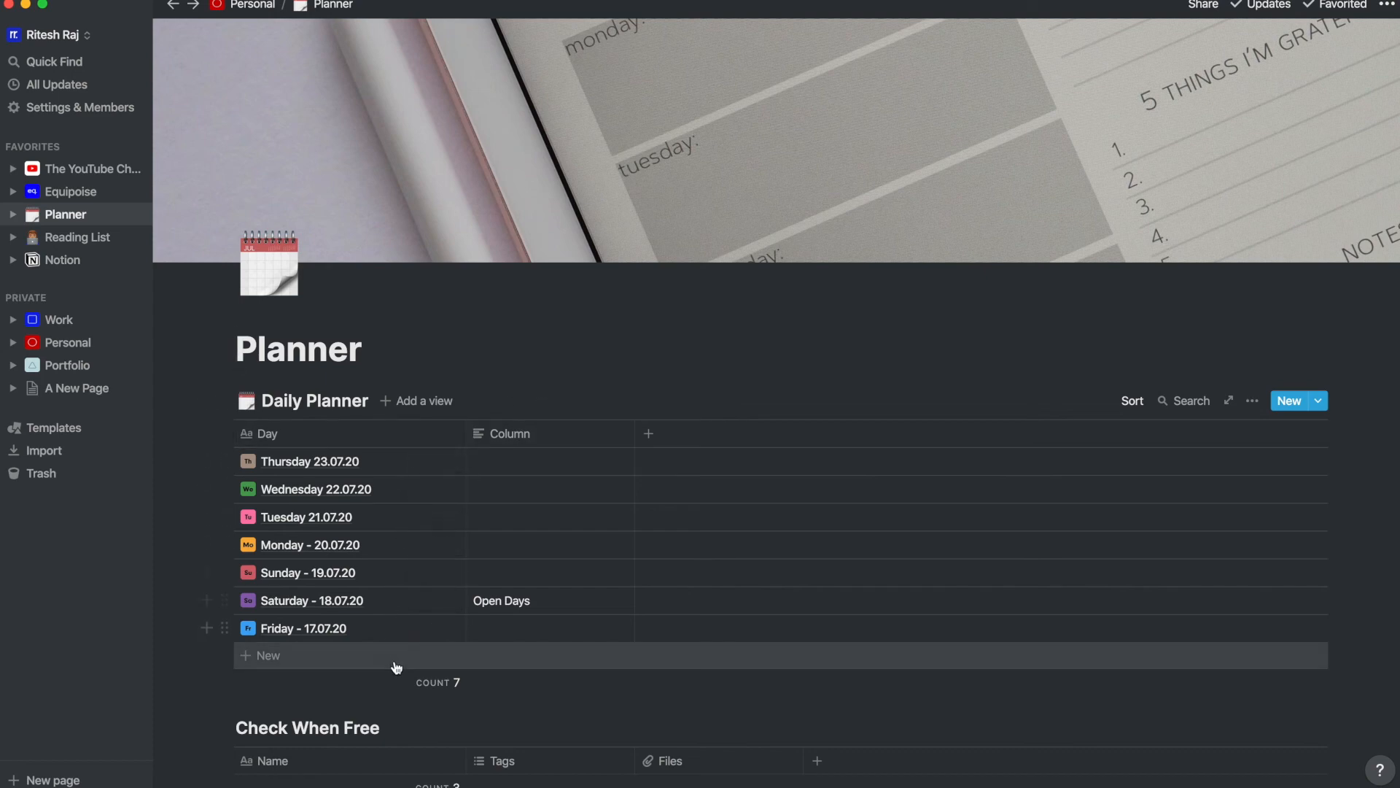
{"action": "left_click", "coordinate": [437, 550]}
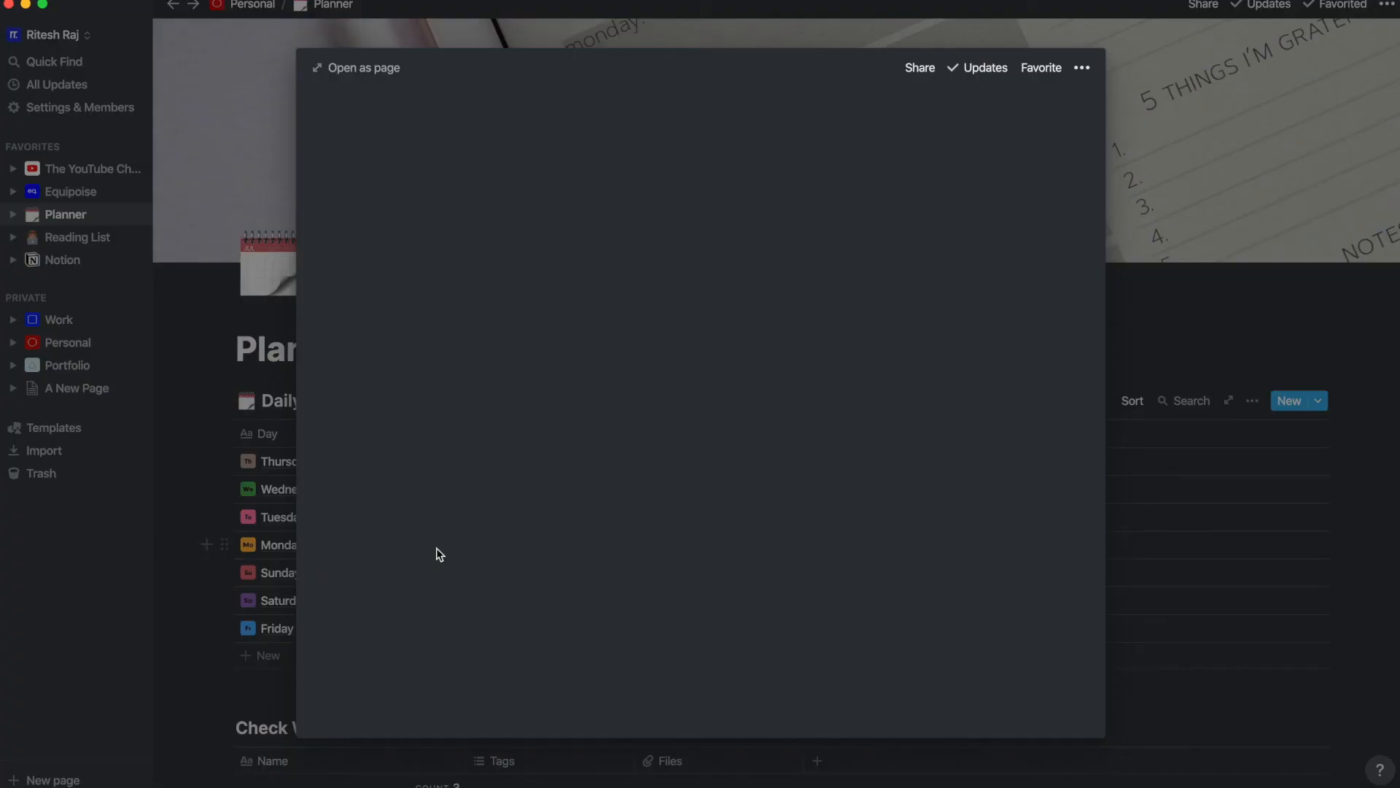
{"action": "scroll", "coordinate": [624, 534], "scroll_direction": "down", "scroll_amount": 5}
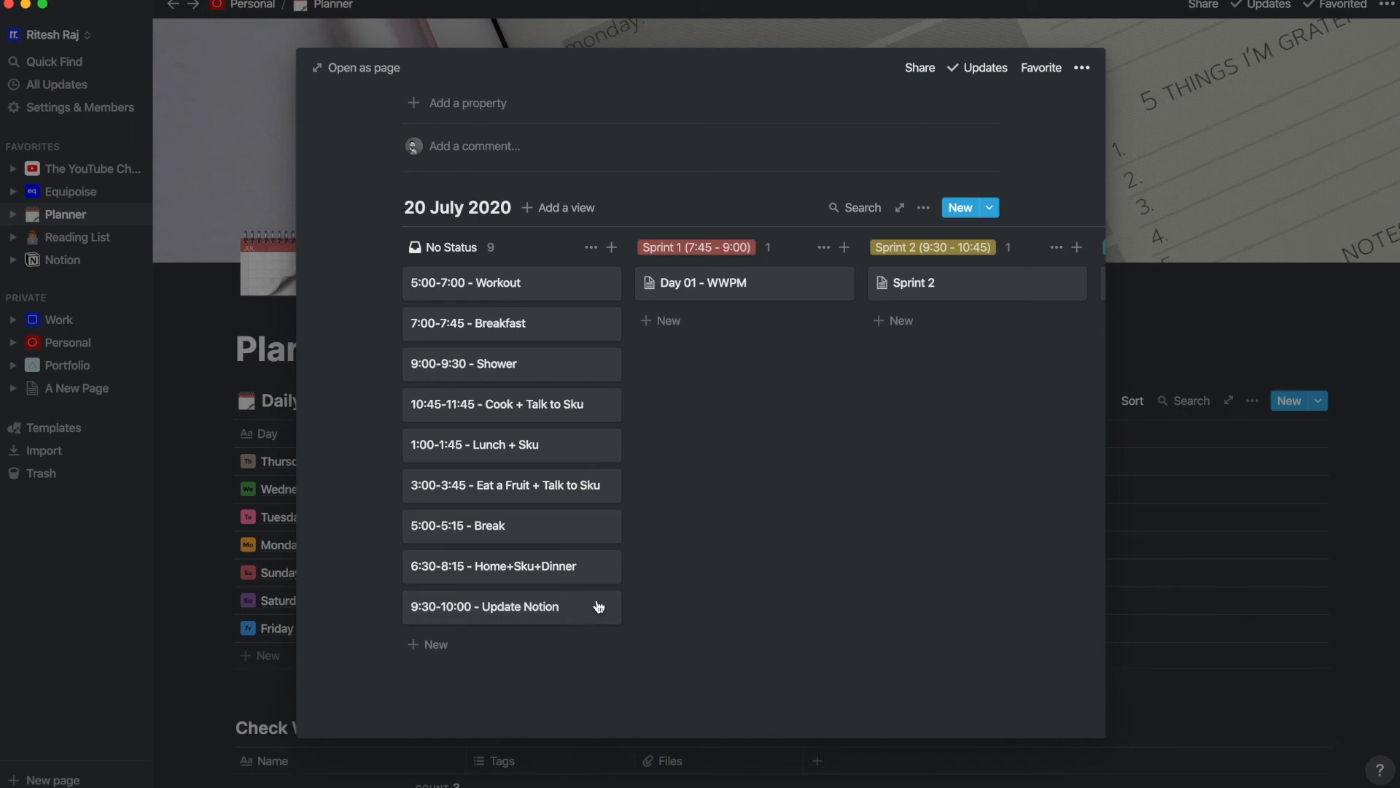
{"action": "left_click", "coordinate": [212, 391]}
{"action": "left_click", "coordinate": [66, 319]}
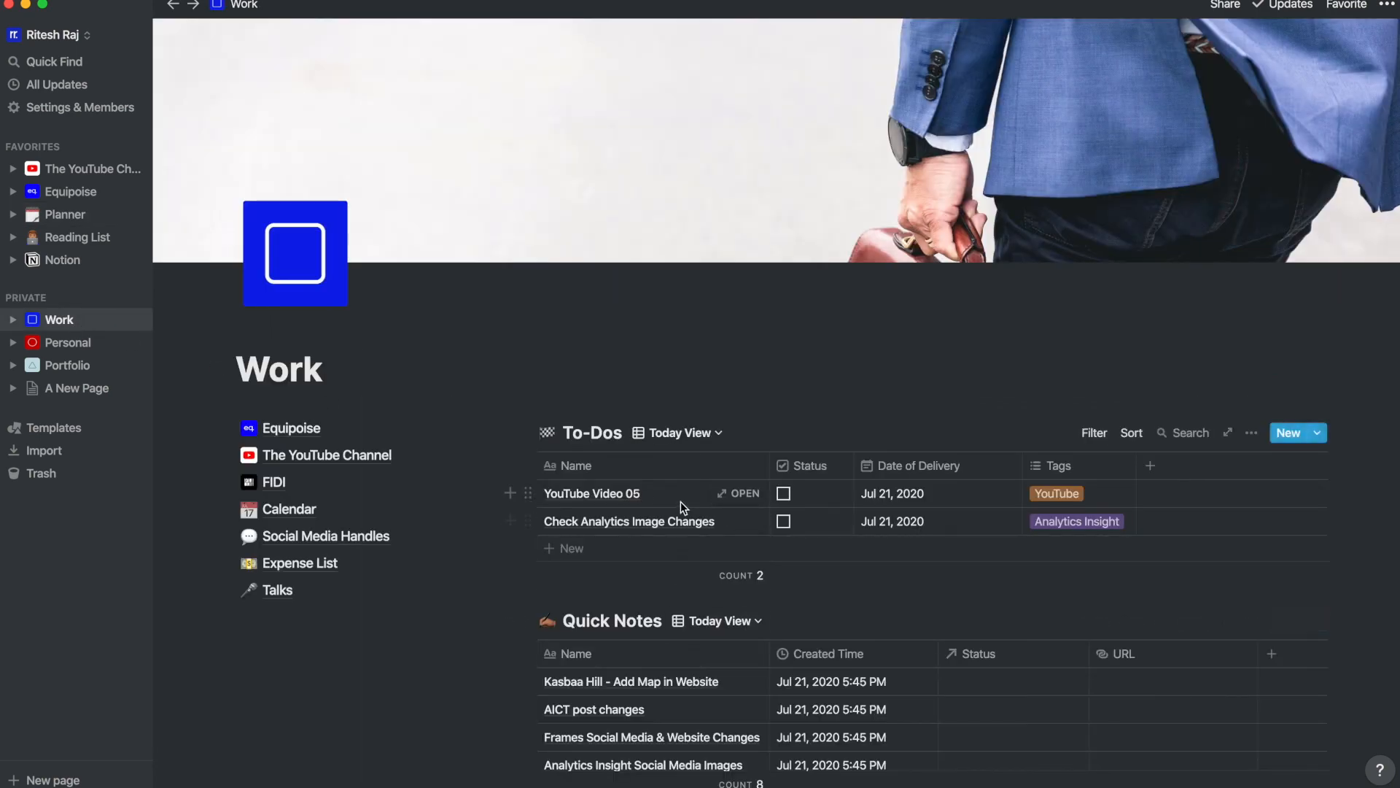
{"action": "left_click", "coordinate": [76, 244]}
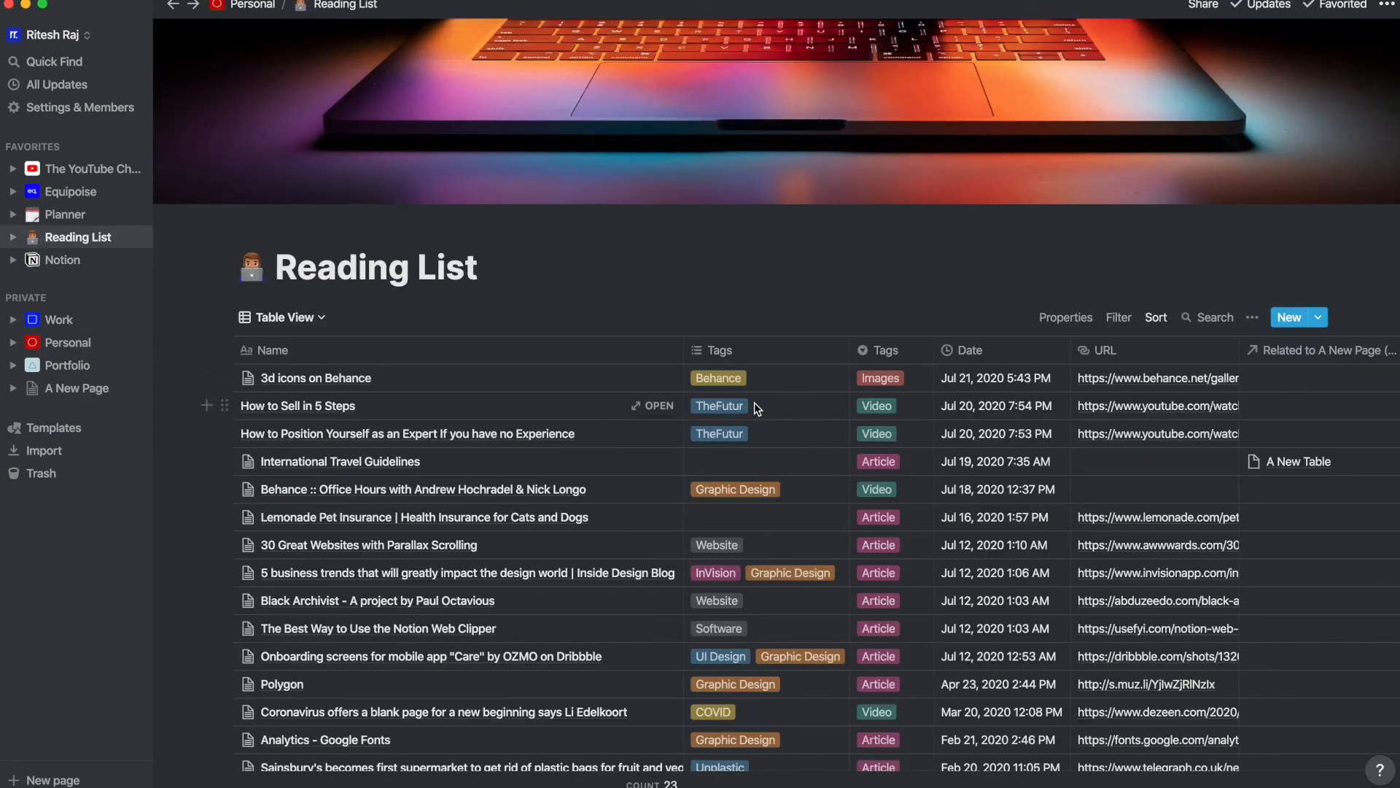
Step: Open the Sprint 2 card on the schedule board of the Planner's "Monday - 20.07.20" entry
{"action": "left_click", "coordinate": [65, 214]}
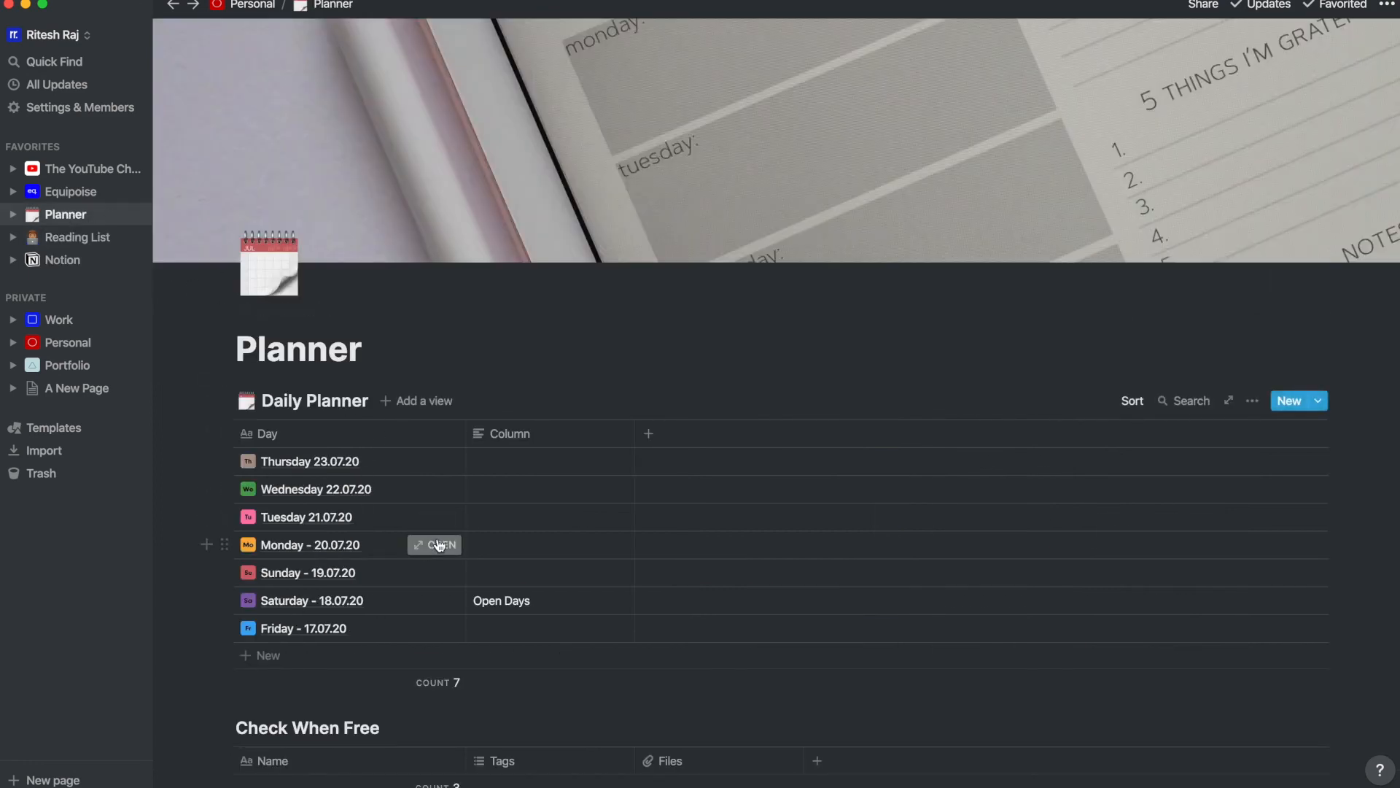
{"action": "left_click", "coordinate": [438, 544]}
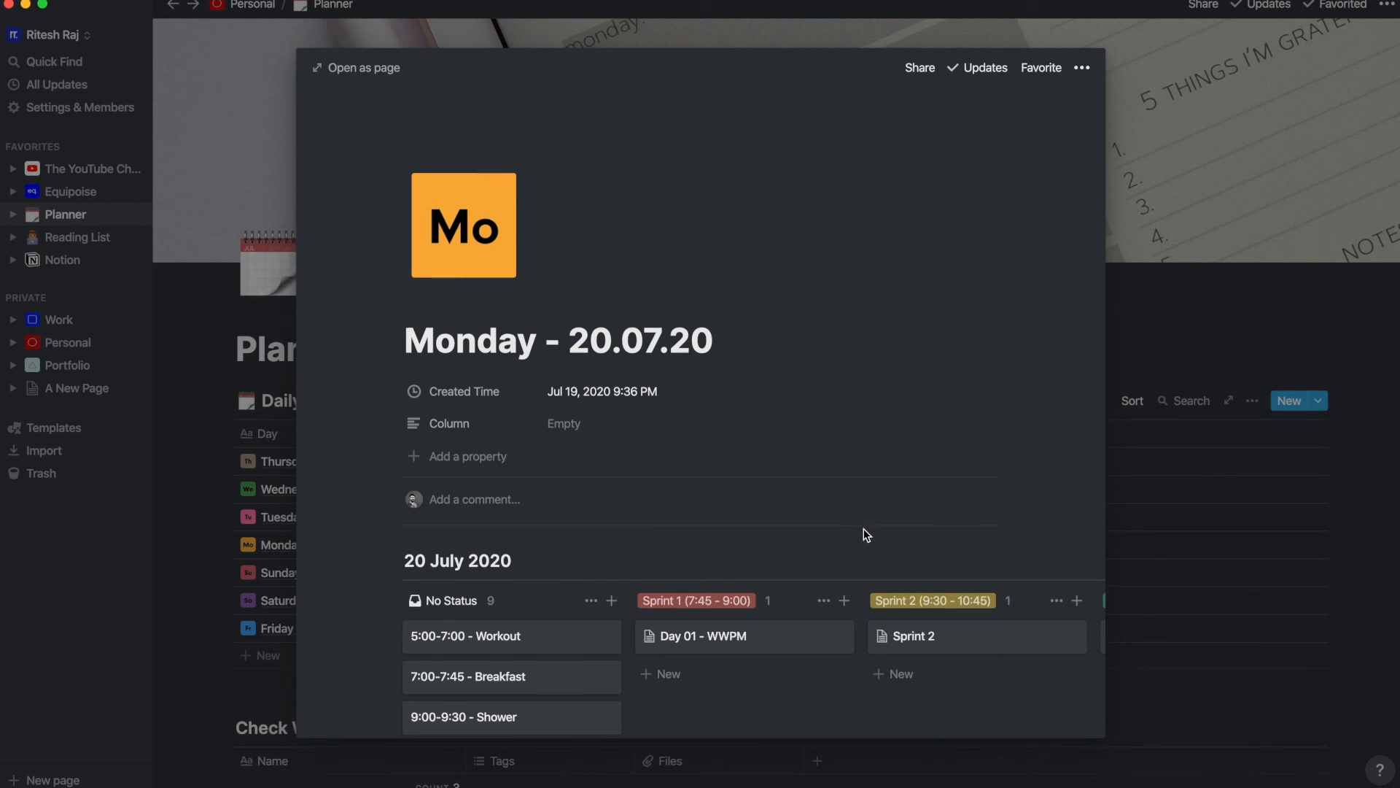
{"action": "scroll", "coordinate": [864, 528], "scroll_direction": "down", "scroll_amount": 3}
{"action": "scroll", "coordinate": [917, 566], "scroll_direction": "right", "scroll_amount": 2}
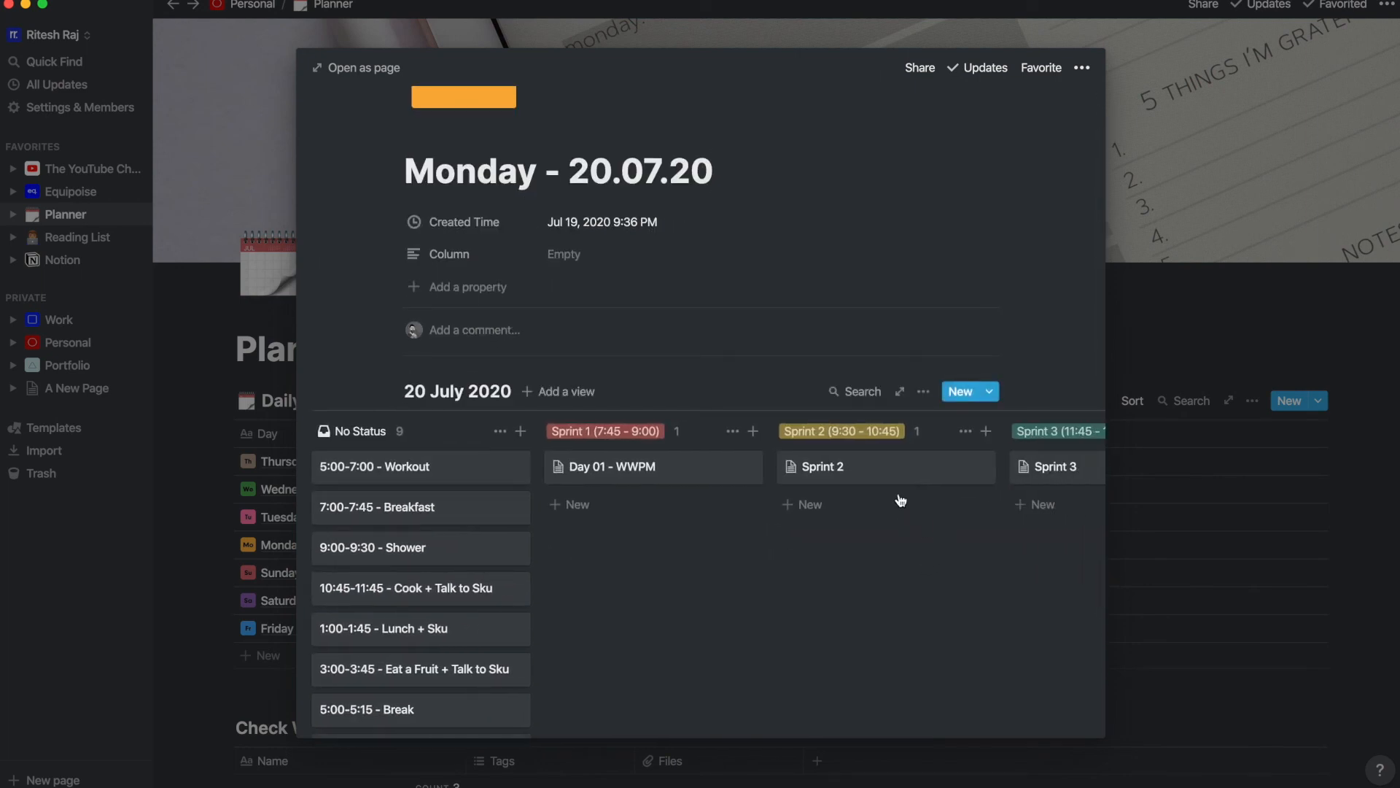
{"action": "left_click", "coordinate": [862, 476]}
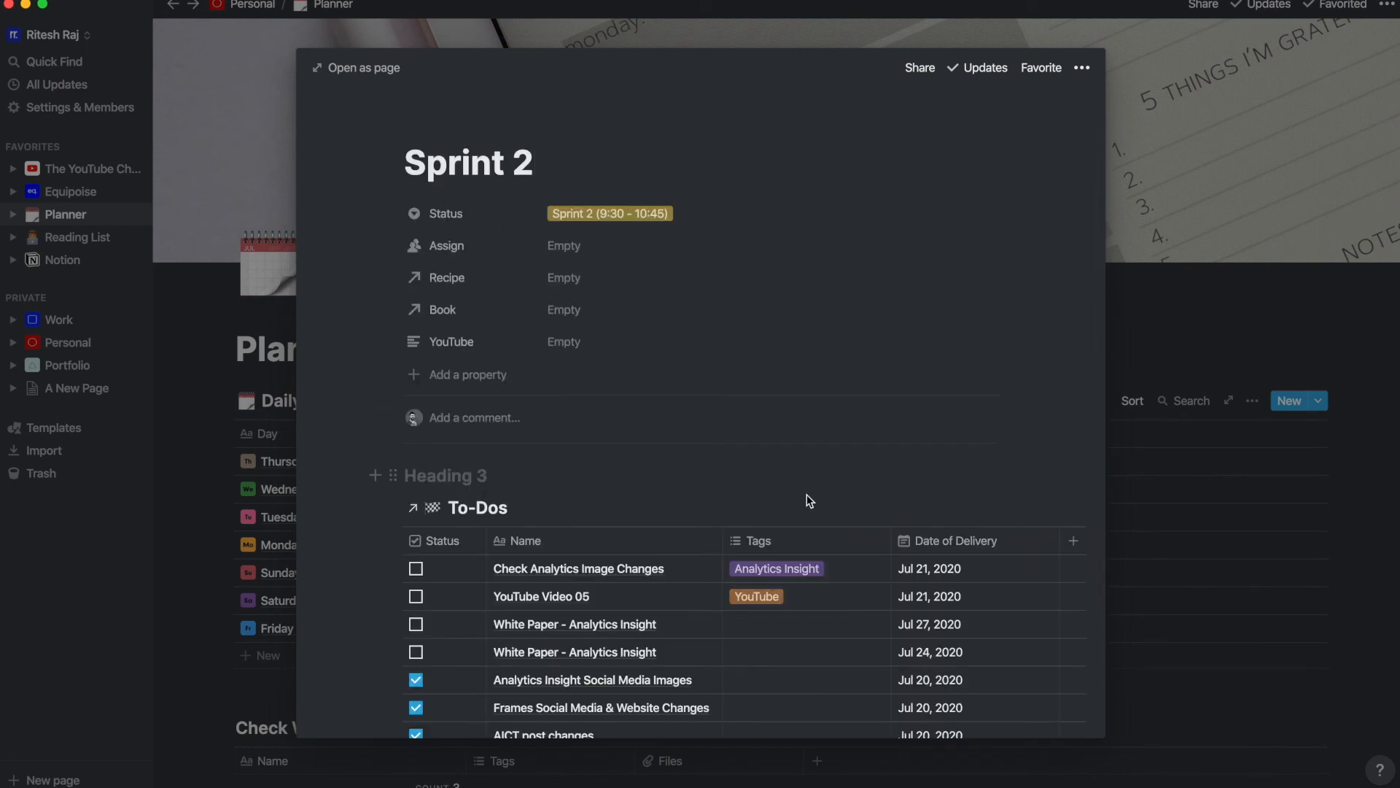
Step: Mark "Check Analytics Image Changes" and "YouTube Video 05" as done in the Sprint 2 card's To-Dos table
{"action": "scroll", "coordinate": [807, 496], "scroll_direction": "down", "scroll_amount": 3}
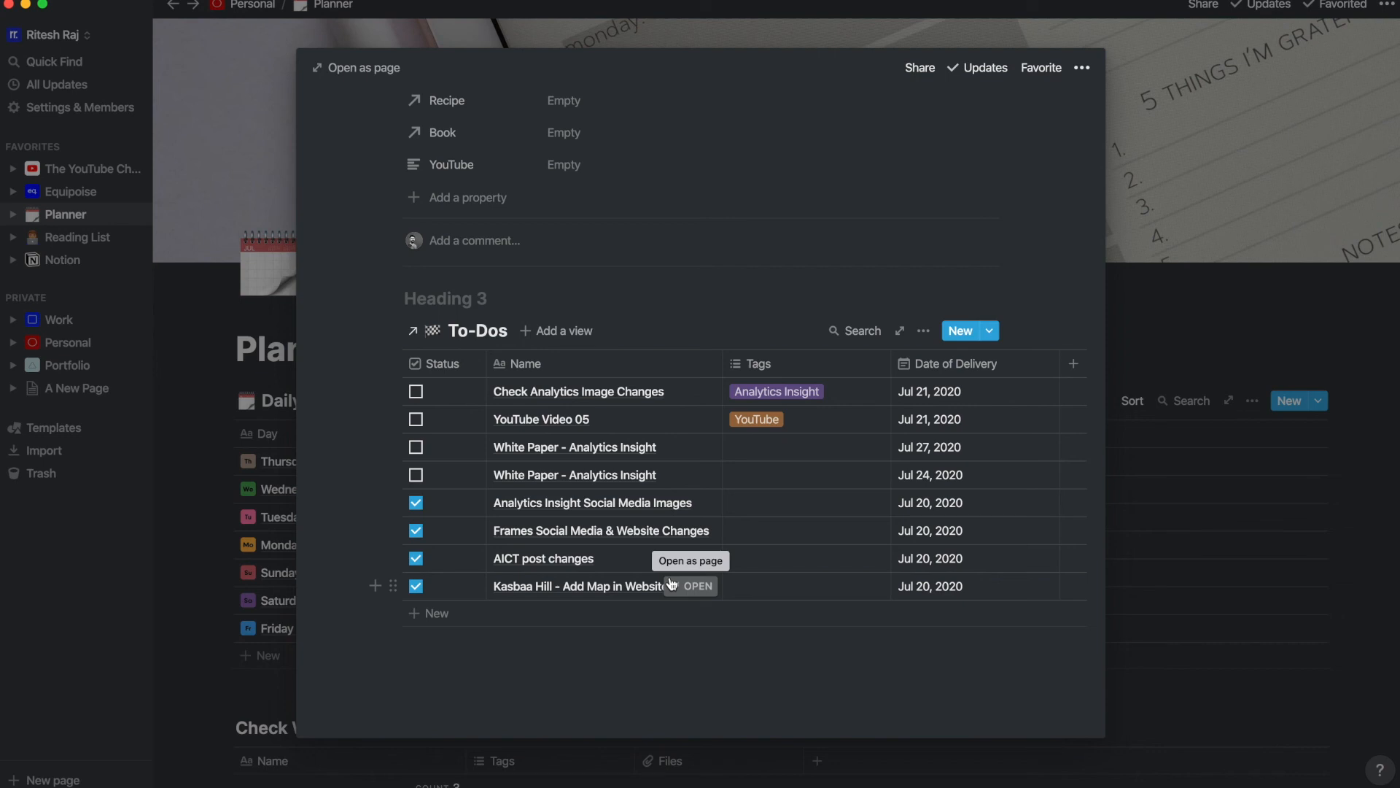
{"action": "left_click", "coordinate": [416, 393]}
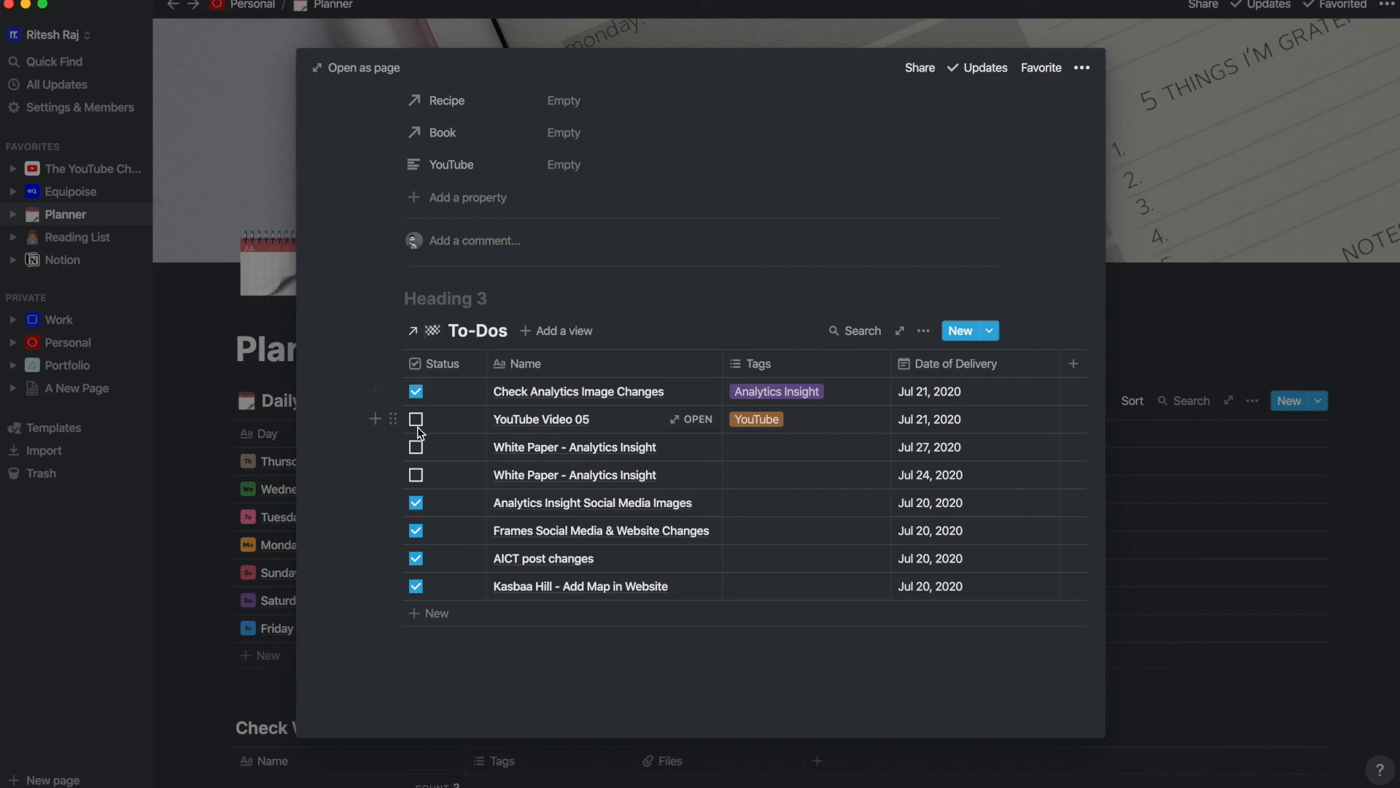
{"action": "left_click", "coordinate": [415, 419]}
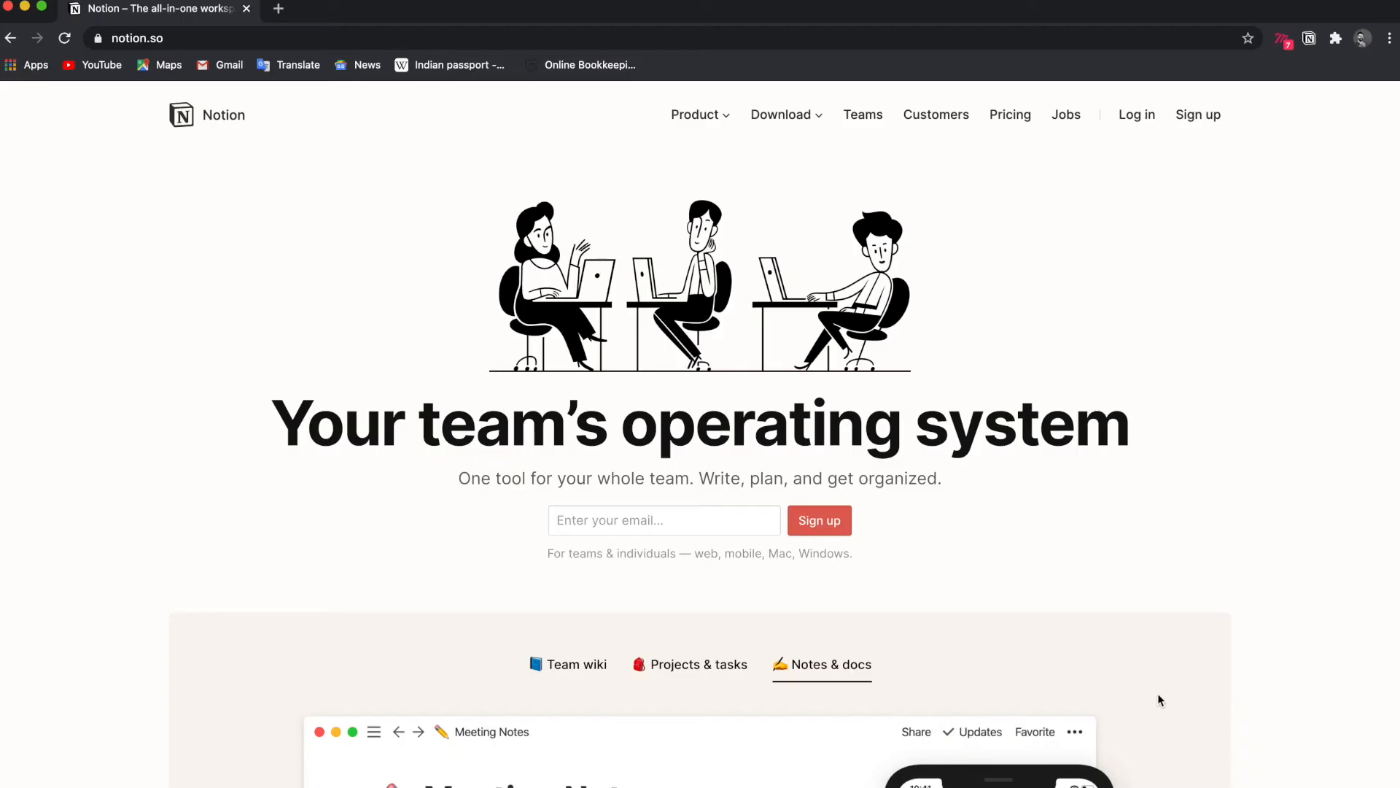
Step: Examine the notion.so homepage from its product preview through the team use cases to the Team wiki section
{"action": "scroll", "coordinate": [1190, 692], "scroll_direction": "down", "scroll_amount": 5}
{"action": "scroll", "coordinate": [1191, 693], "scroll_direction": "down", "scroll_amount": 10}
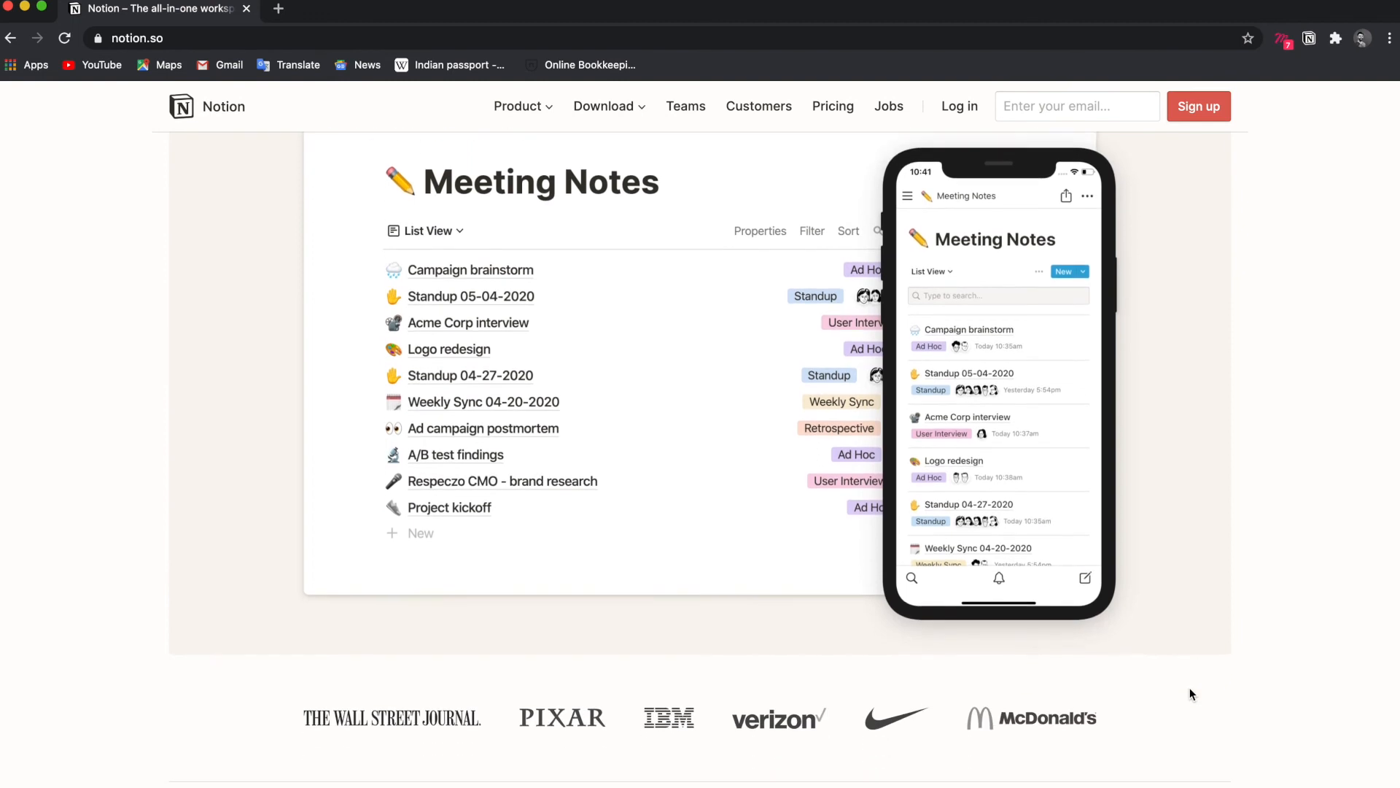
{"action": "scroll", "coordinate": [1190, 692], "scroll_direction": "down", "scroll_amount": 10}
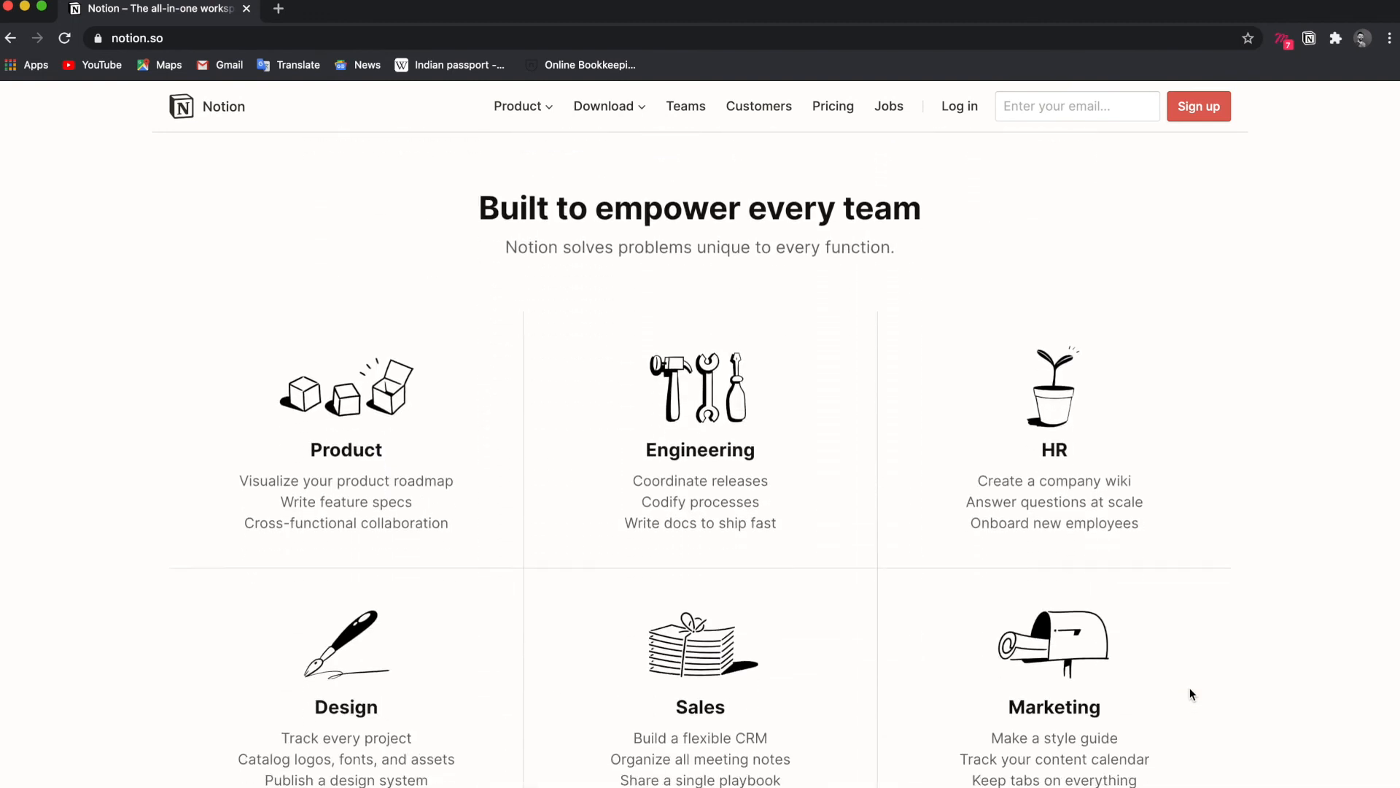
{"action": "scroll", "coordinate": [1190, 692], "scroll_direction": "down", "scroll_amount": 10}
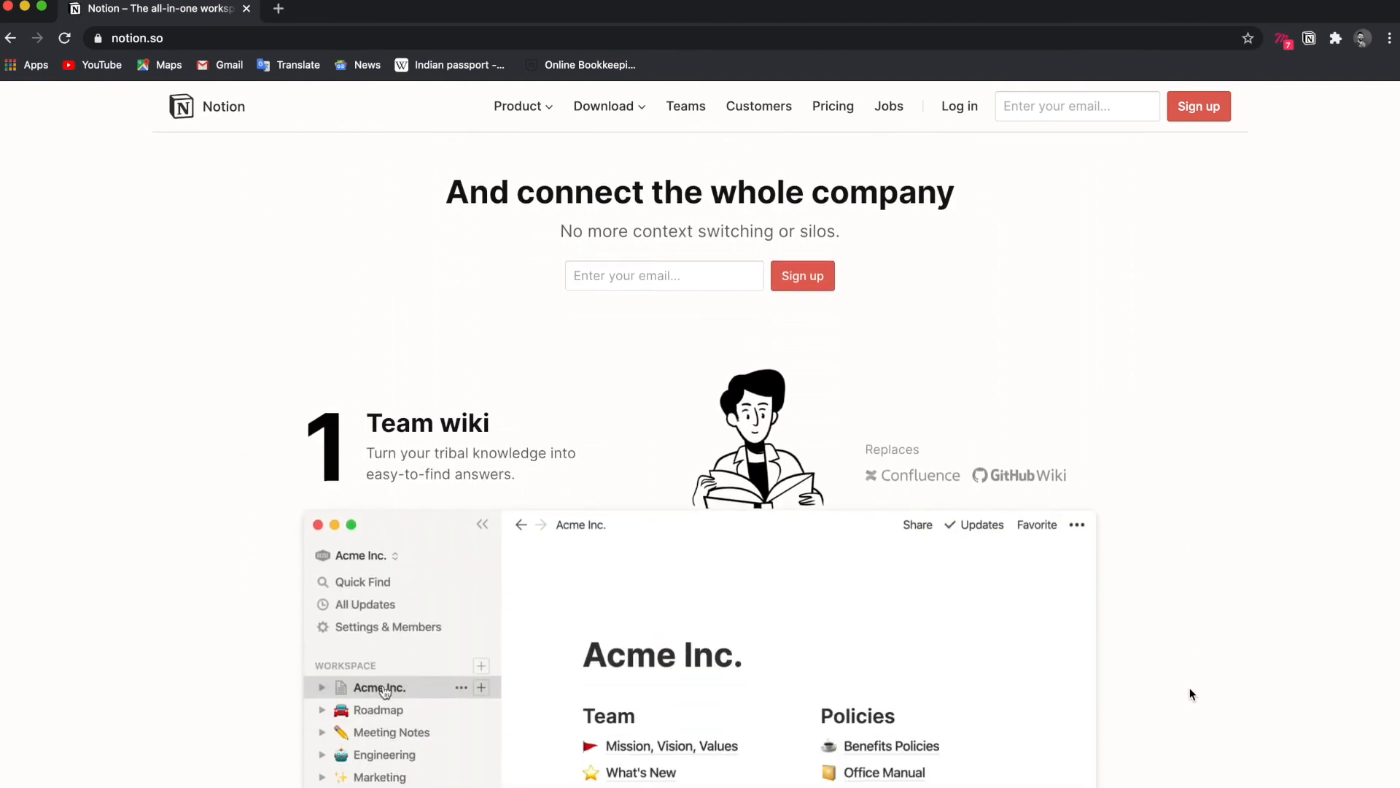
{"action": "scroll", "coordinate": [1192, 694], "scroll_direction": "down", "scroll_amount": 10}
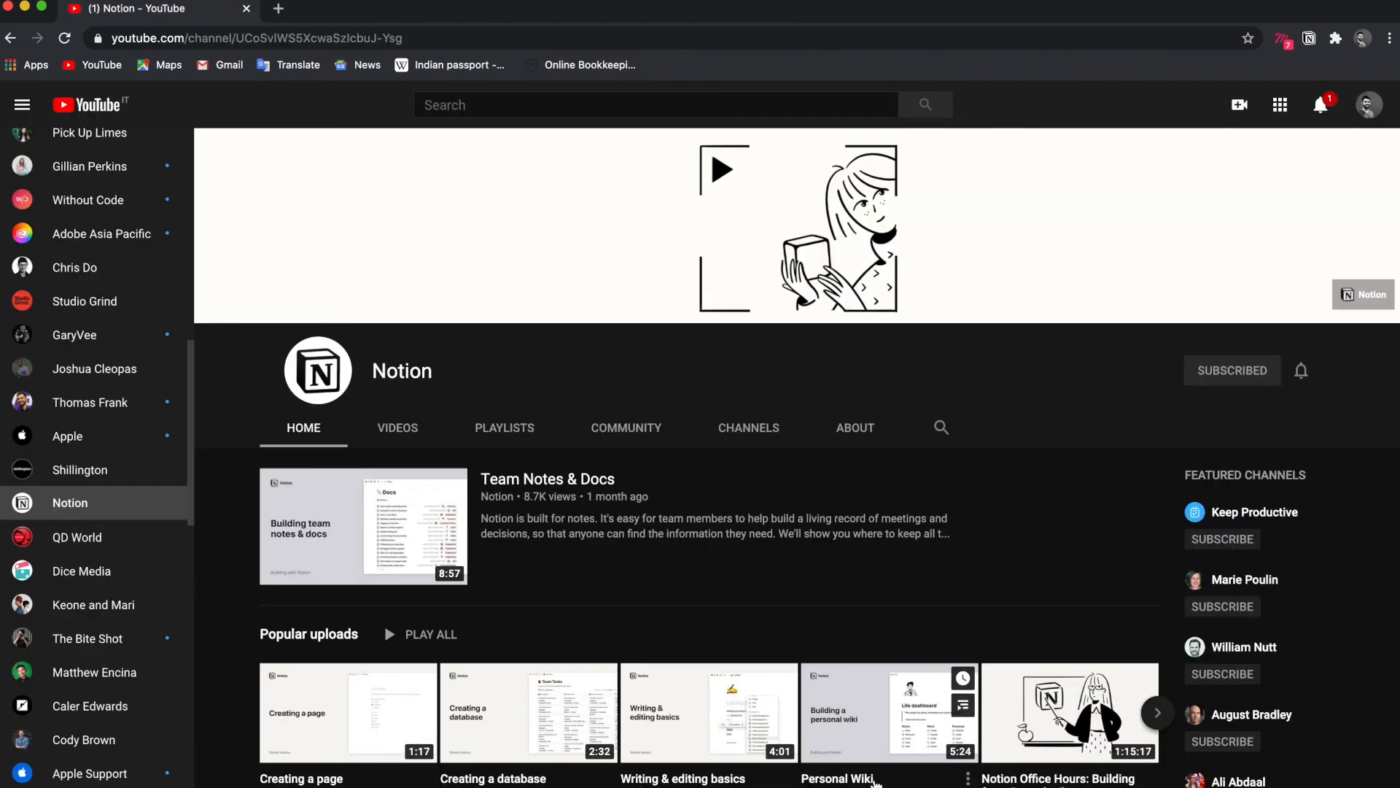
Step: Examine the Notion YouTube channel's popular uploads, beginner videos and "Building with Notion" videos
{"action": "scroll", "coordinate": [913, 591], "scroll_direction": "down", "scroll_amount": 3}
{"action": "scroll", "coordinate": [913, 591], "scroll_direction": "down", "scroll_amount": 2}
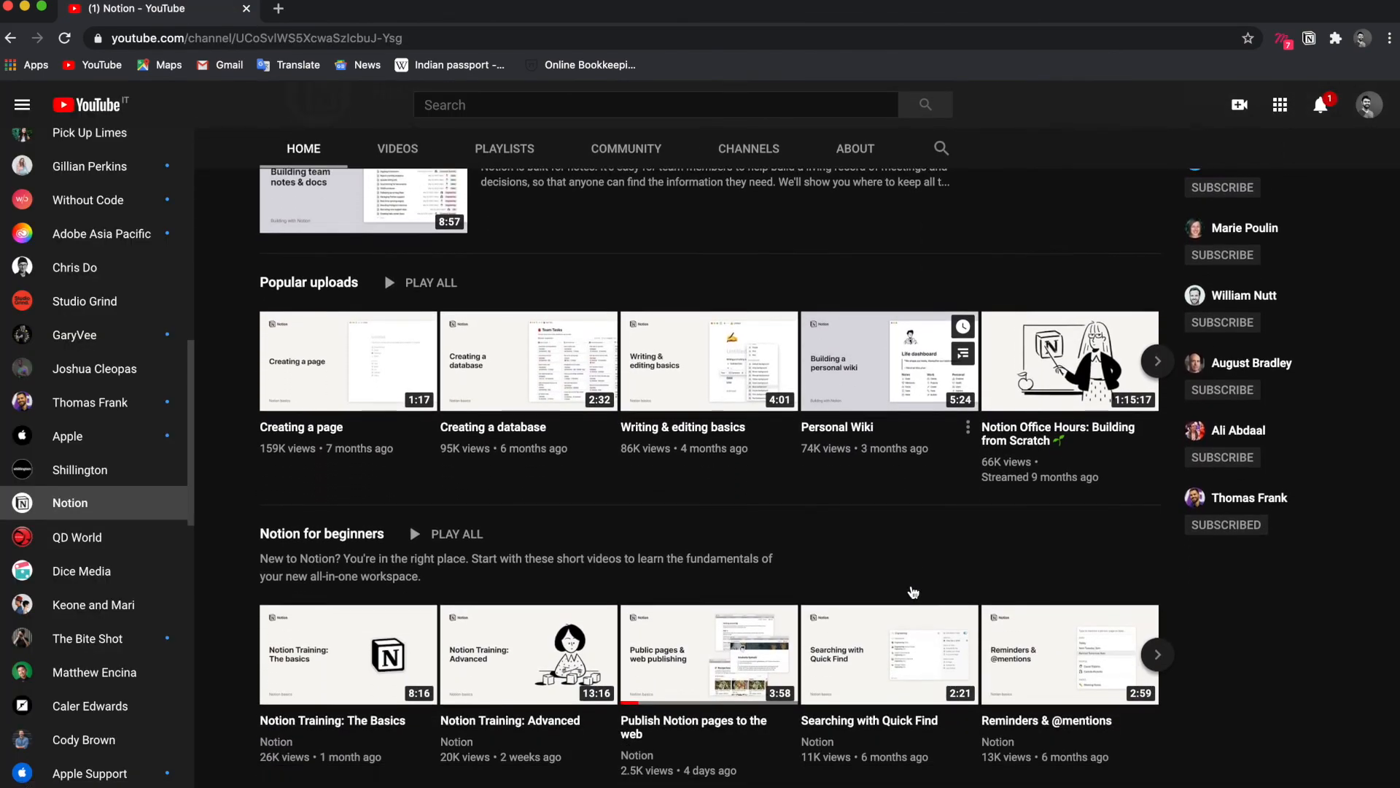
{"action": "scroll", "coordinate": [912, 589], "scroll_direction": "up", "scroll_amount": 1}
{"action": "scroll", "coordinate": [910, 588], "scroll_direction": "down", "scroll_amount": 4}
{"action": "scroll", "coordinate": [914, 591], "scroll_direction": "down", "scroll_amount": 1}
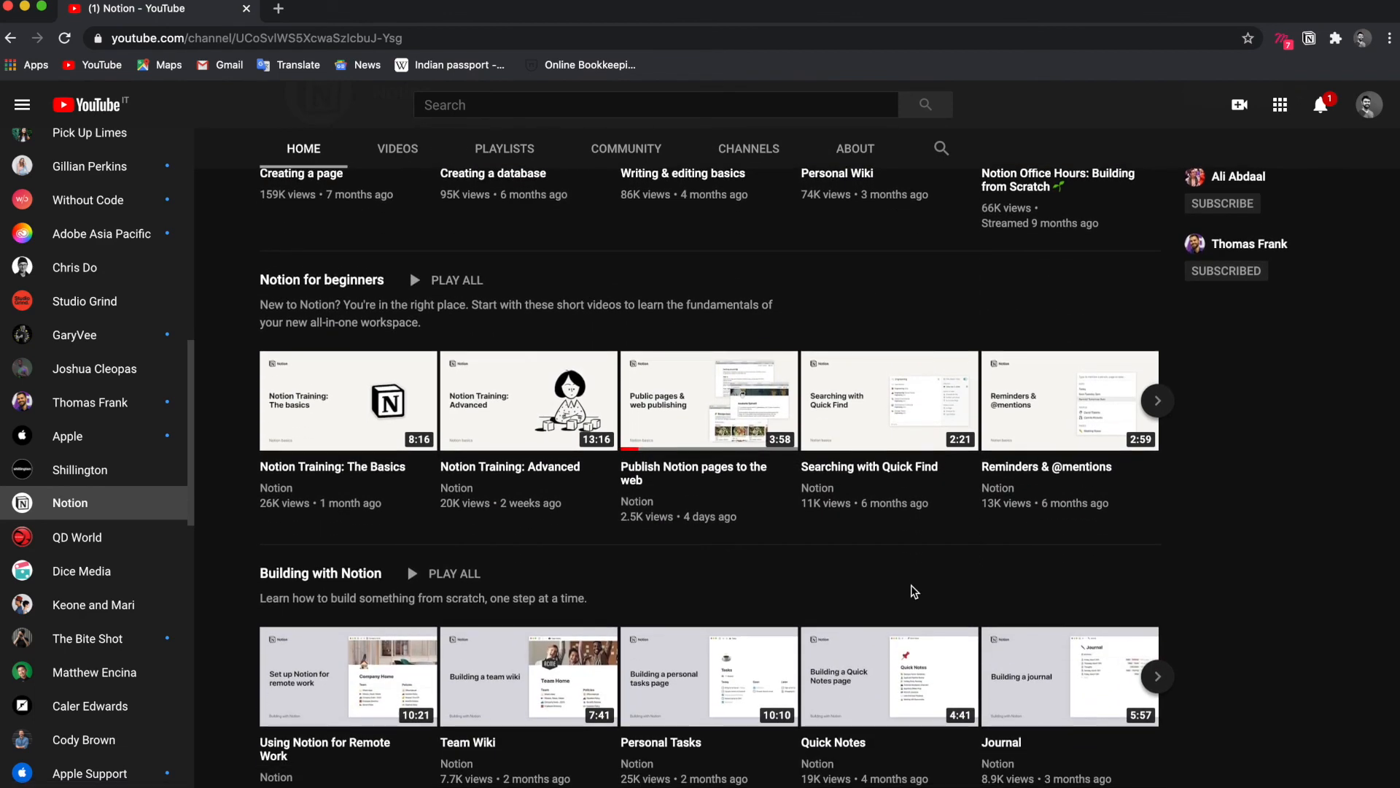
Step: Open the Notion channel's "Notion for beginners" playlist and look through its list of videos
{"action": "left_click", "coordinate": [374, 280]}
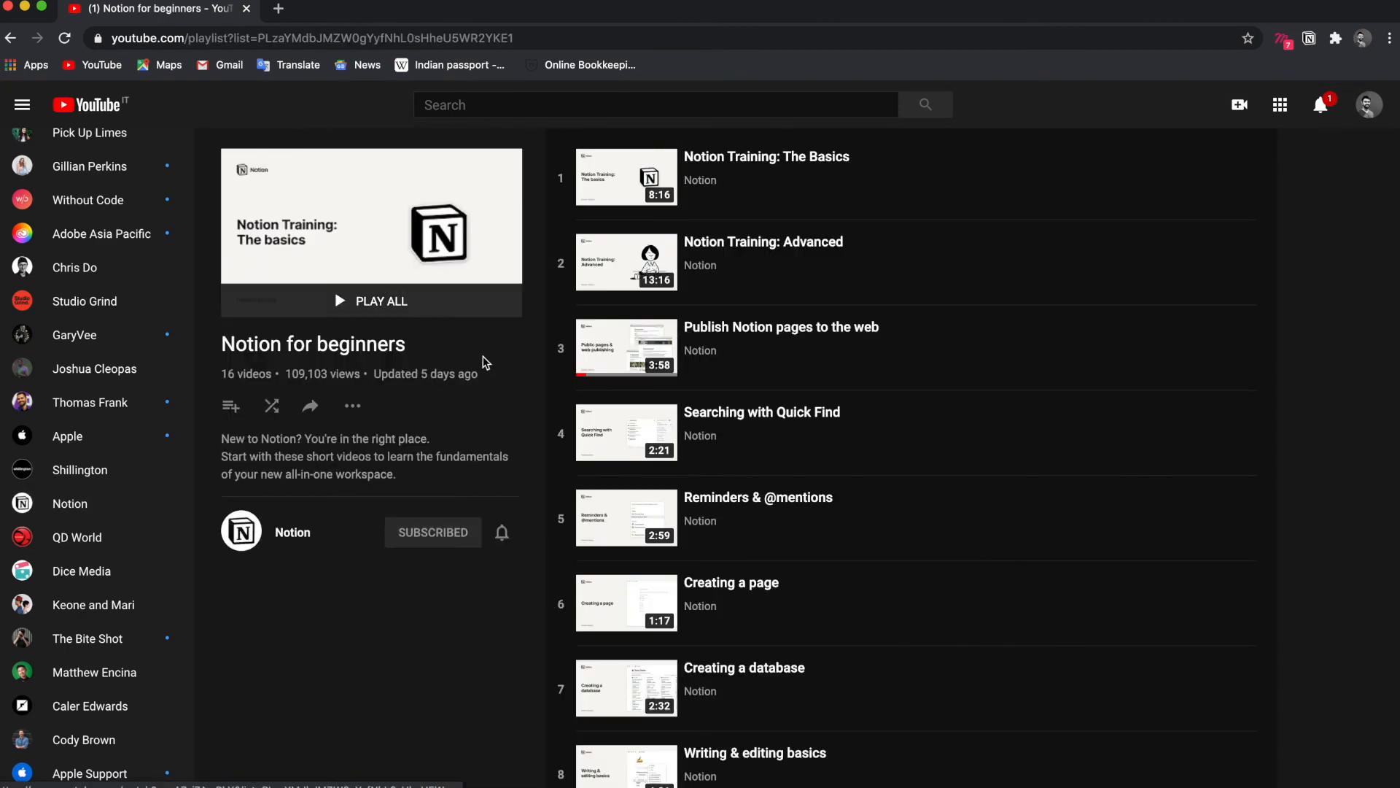
{"action": "scroll", "coordinate": [814, 501], "scroll_direction": "down", "scroll_amount": 6}
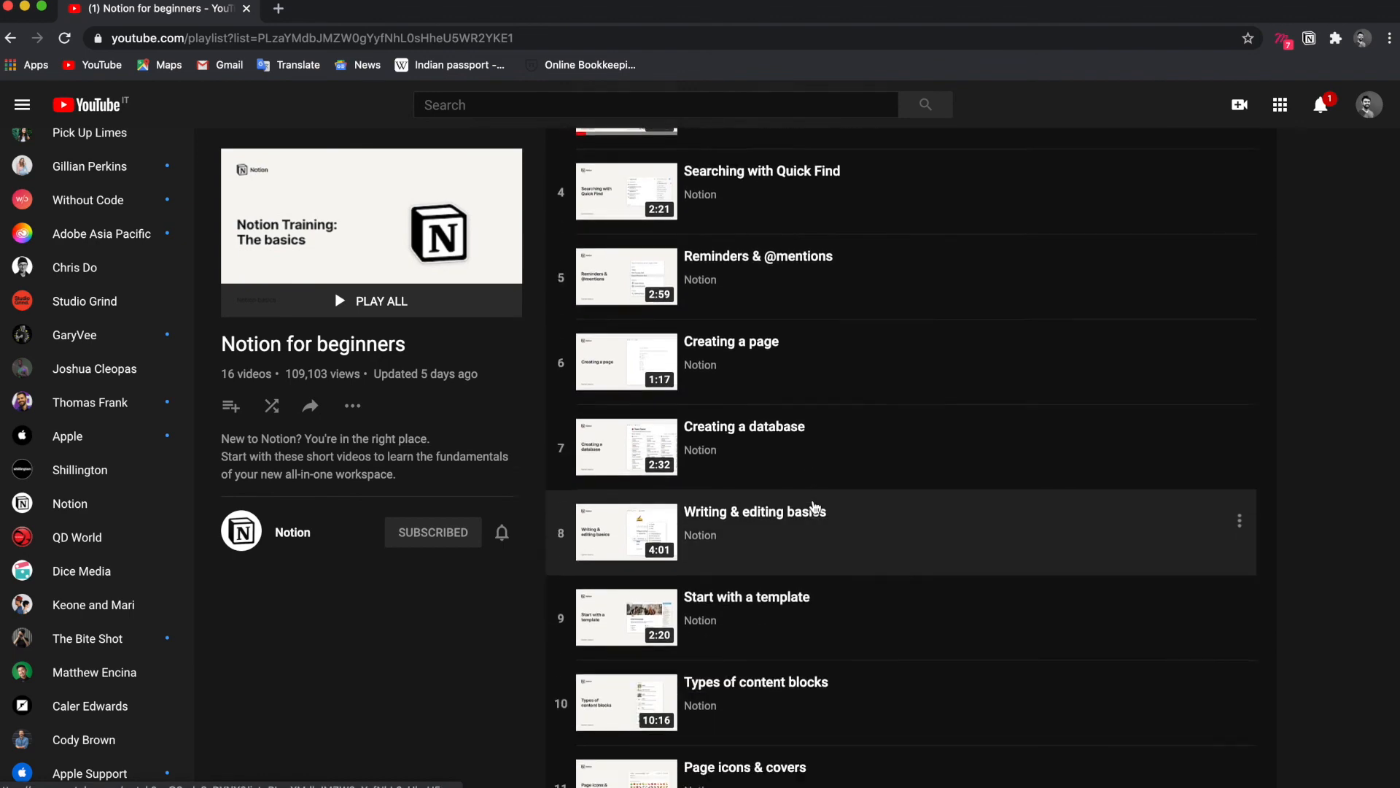
{"action": "scroll", "coordinate": [814, 506], "scroll_direction": "down", "scroll_amount": 4}
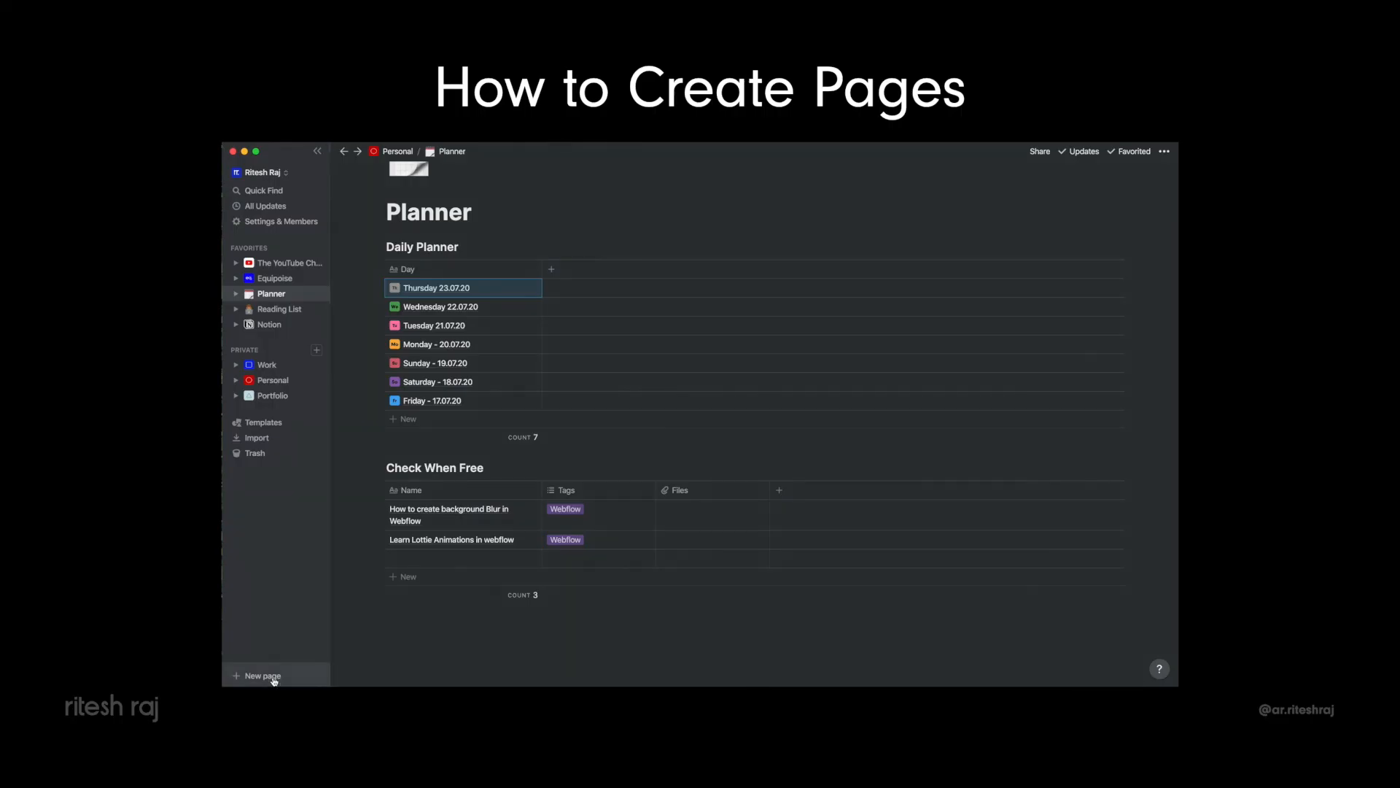
Step: In Notion, create a private page titled "A New Page" as a table database and name its first entry "A New Table"
{"action": "left_click", "coordinate": [273, 678]}
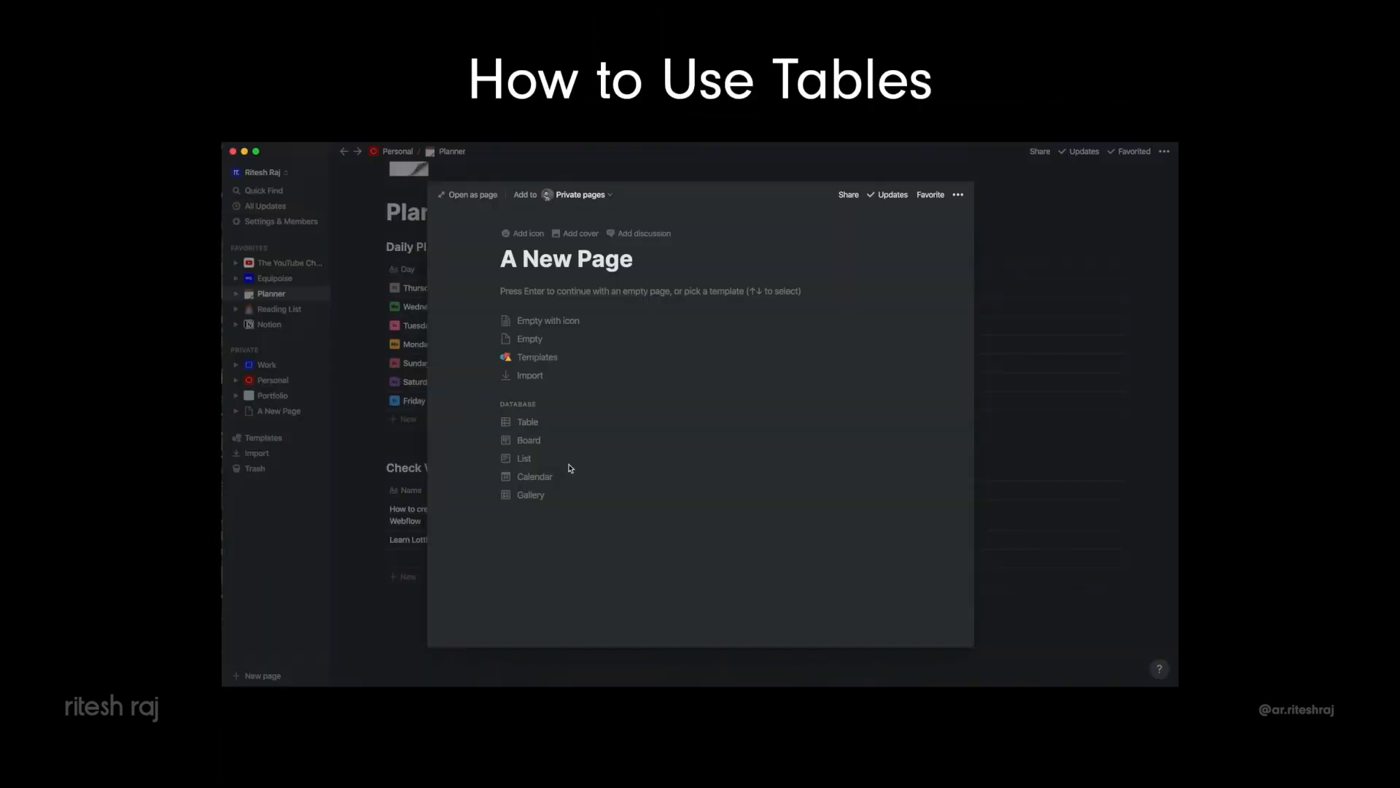
{"action": "left_click", "coordinate": [523, 422]}
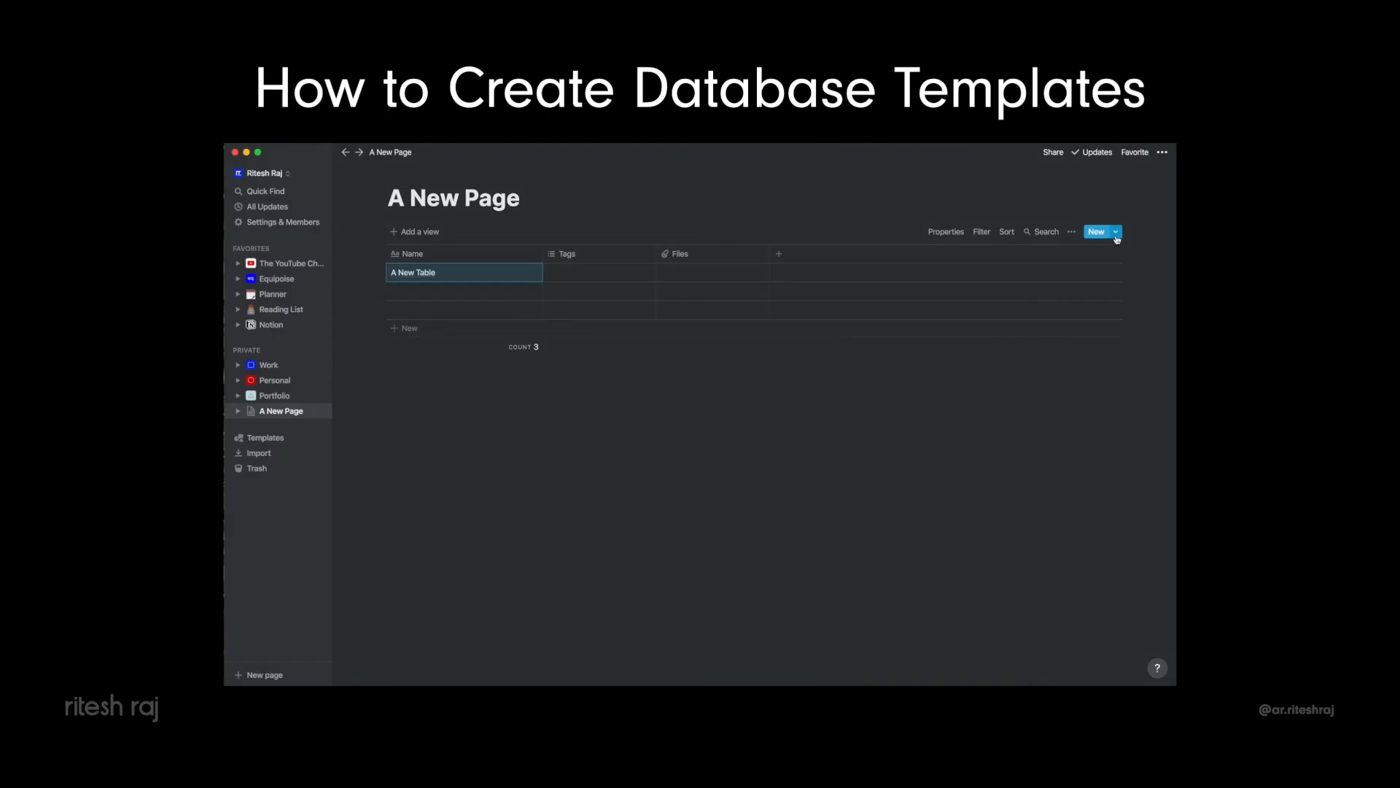
Step: Create a new database template for the "A New Page" table and enter its title
{"action": "left_click", "coordinate": [1116, 234]}
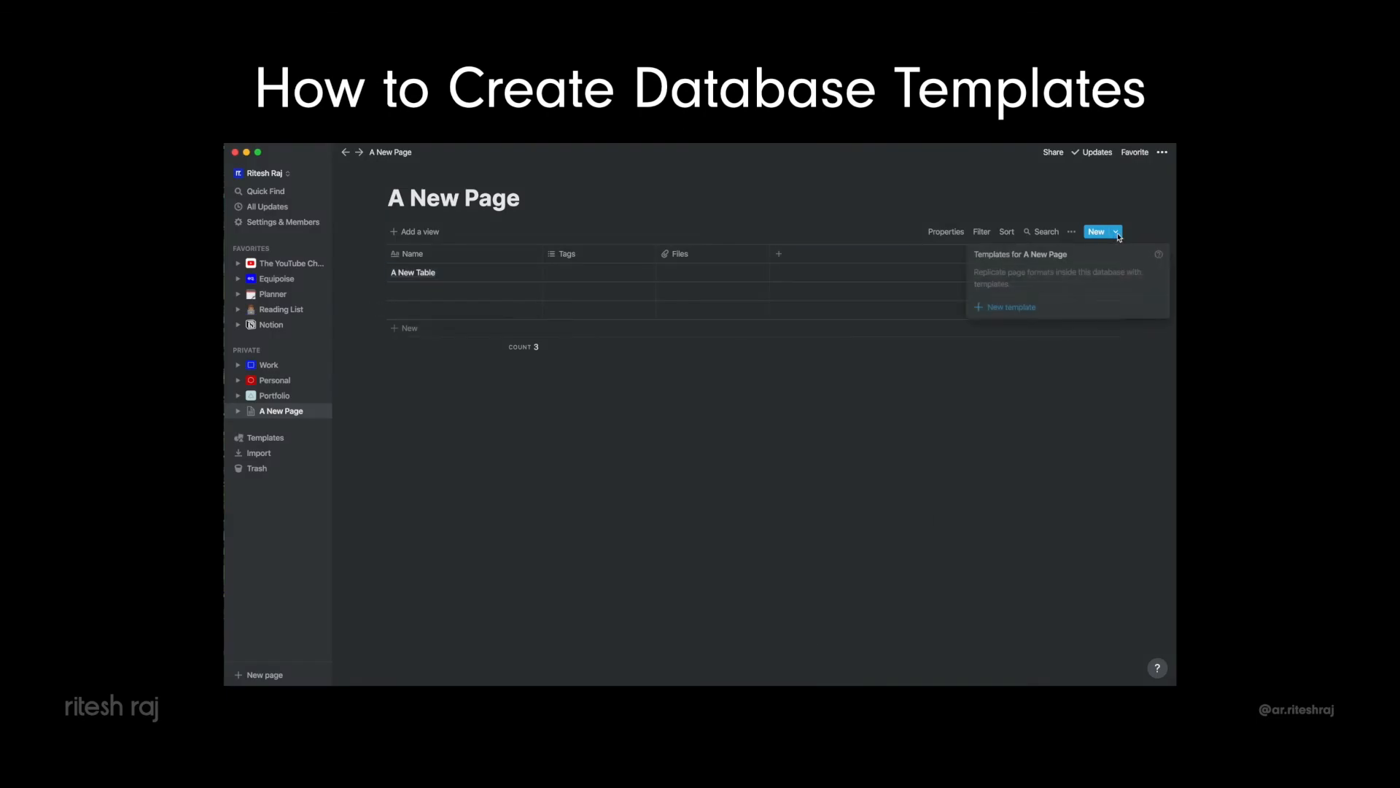
{"action": "left_click", "coordinate": [1001, 308]}
{"action": "type", "text": "A N"}
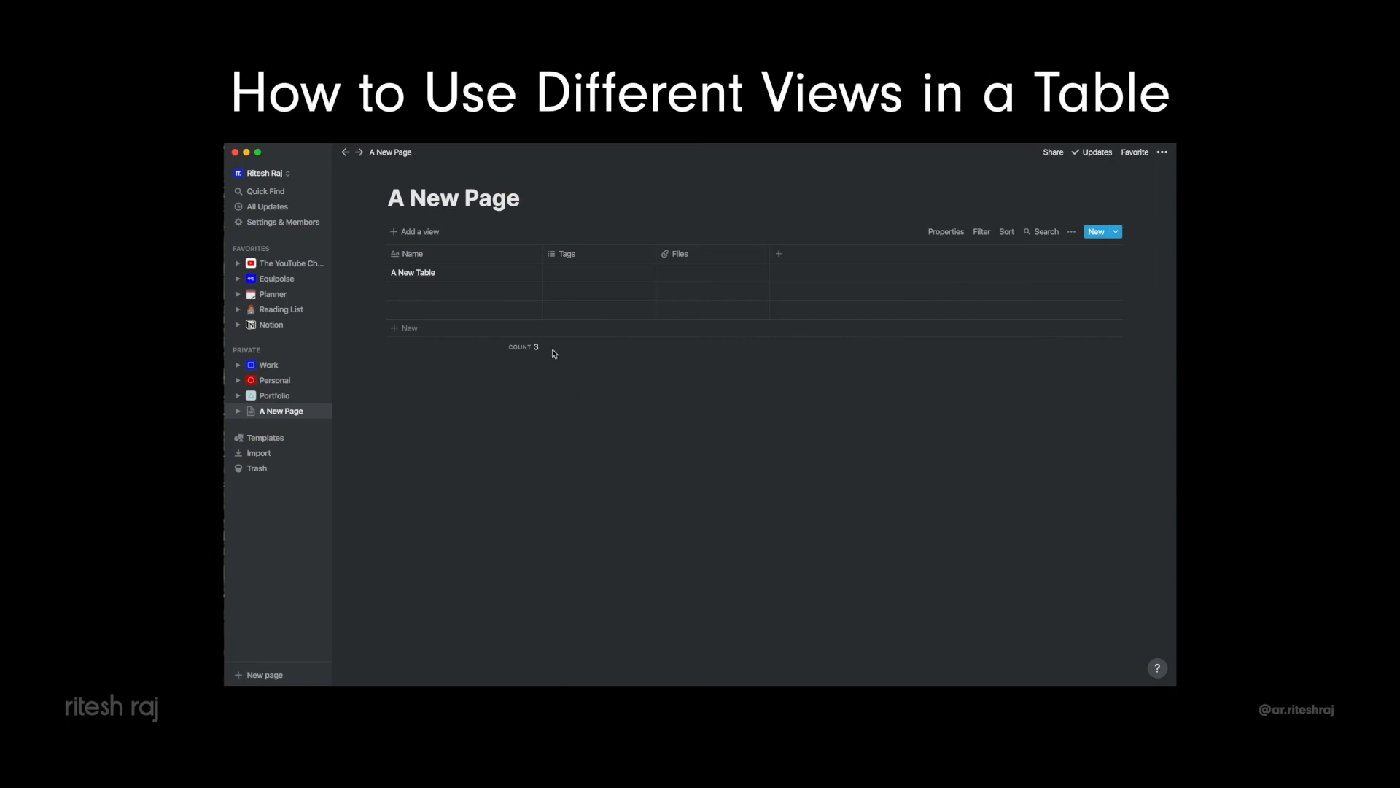
Step: Add a board view to the "A New Page" database
{"action": "left_click", "coordinate": [409, 232]}
{"action": "left_click", "coordinate": [409, 232]}
{"action": "left_click", "coordinate": [409, 232]}
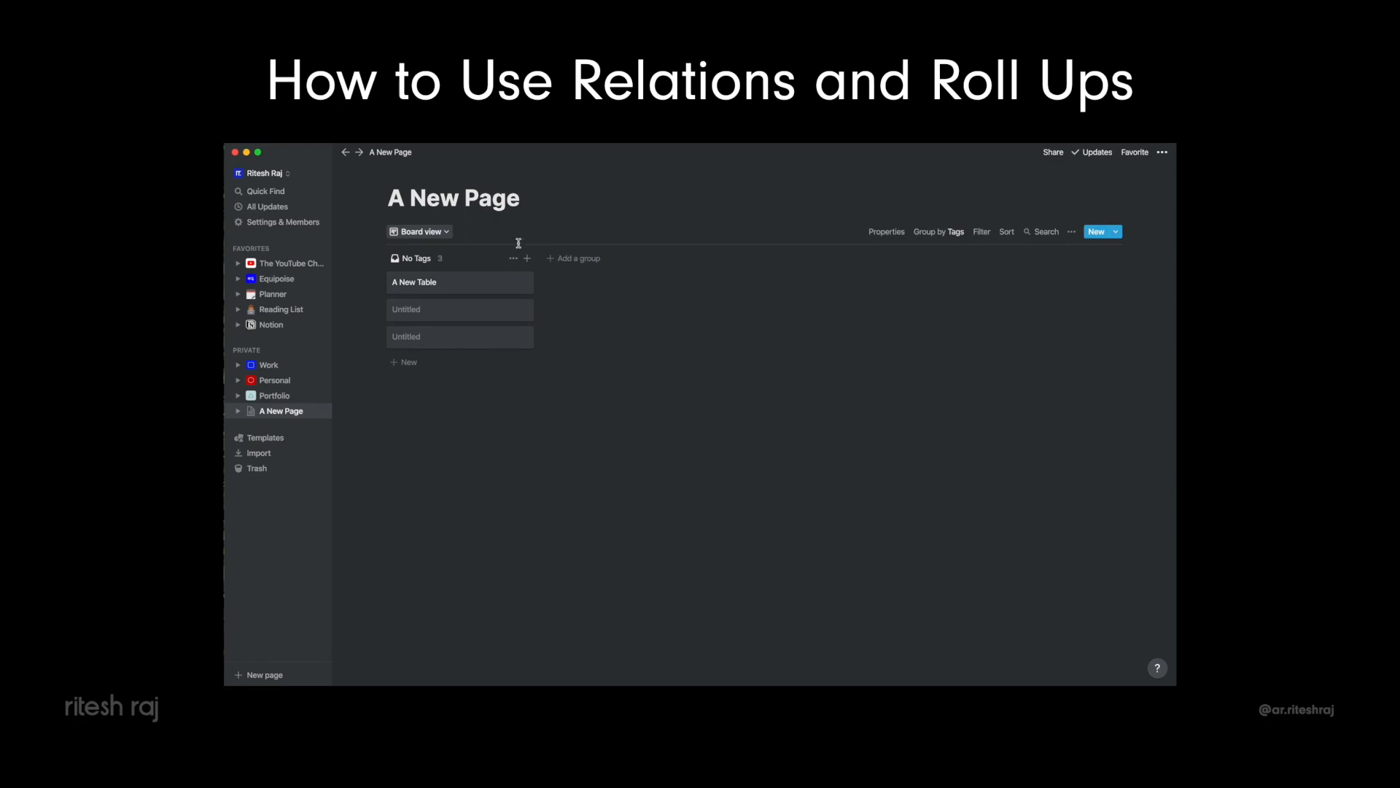
Step: In the database's default table view, add a column named "Relations" and open its property type choices
{"action": "left_click", "coordinate": [430, 232]}
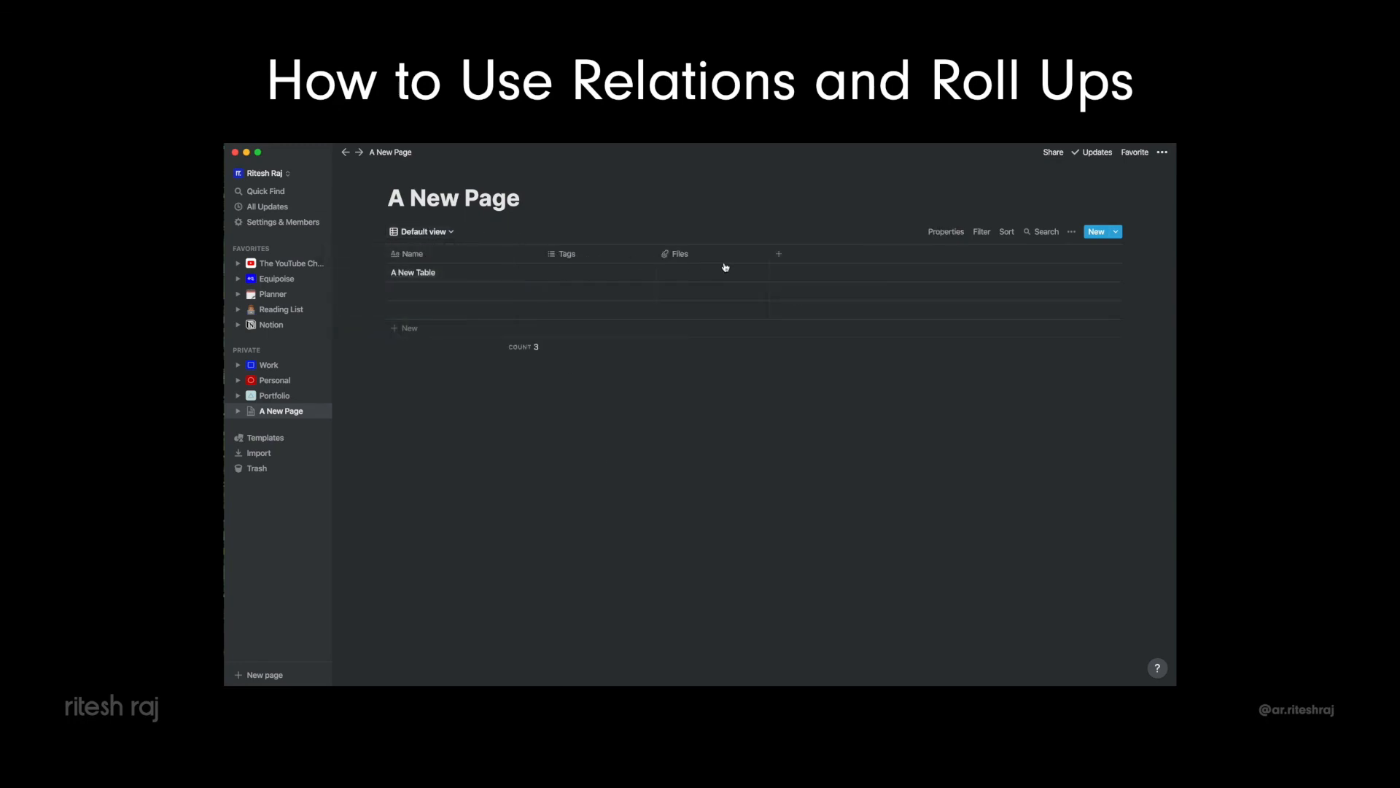
{"action": "left_click", "coordinate": [779, 254]}
{"action": "type", "text": "Re"}
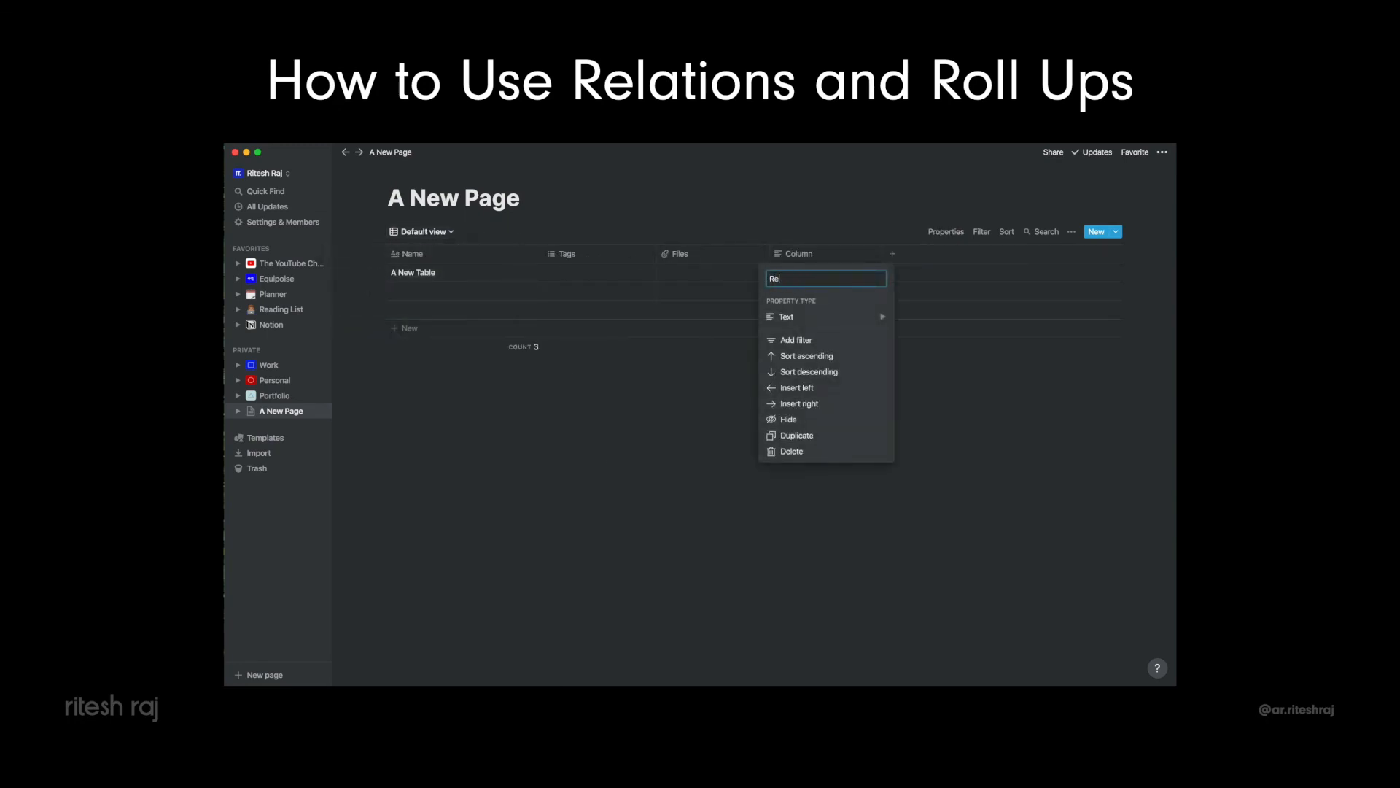
{"action": "type", "text": "lations"}
{"action": "left_click", "coordinate": [805, 319]}
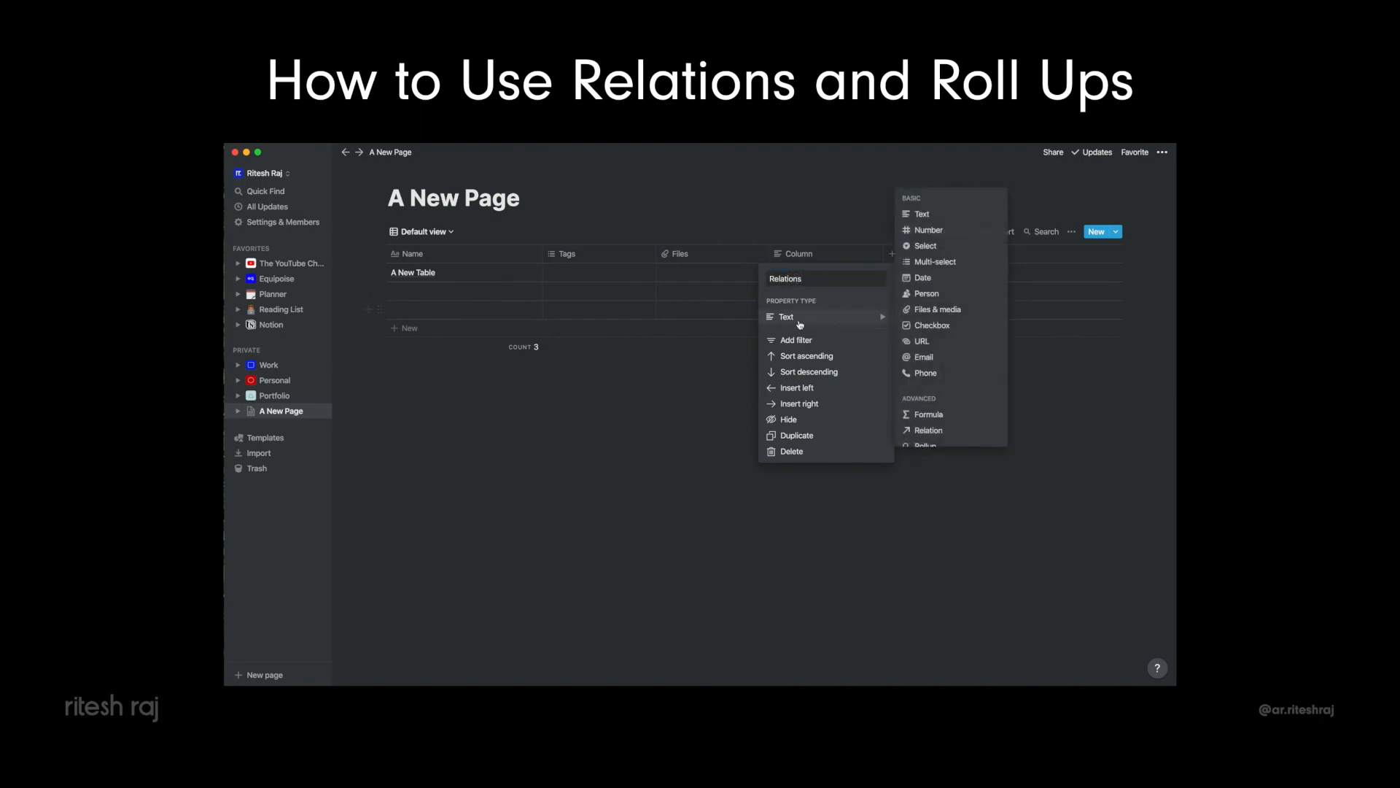